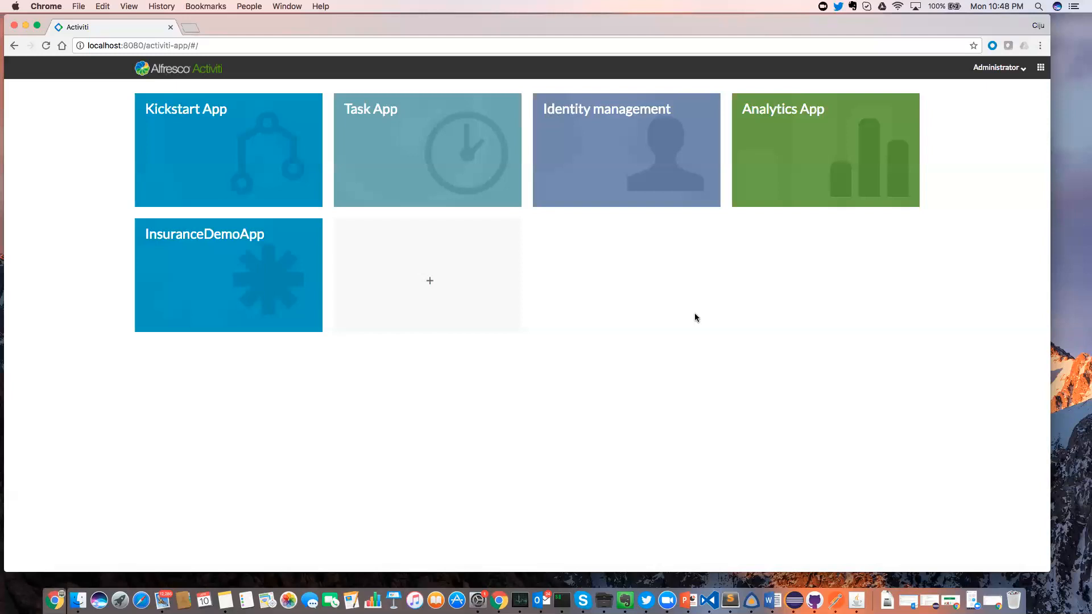
Open the Create Policy model in the Visual Editor and inspect its start event and Save Policy task.
click(238, 138)
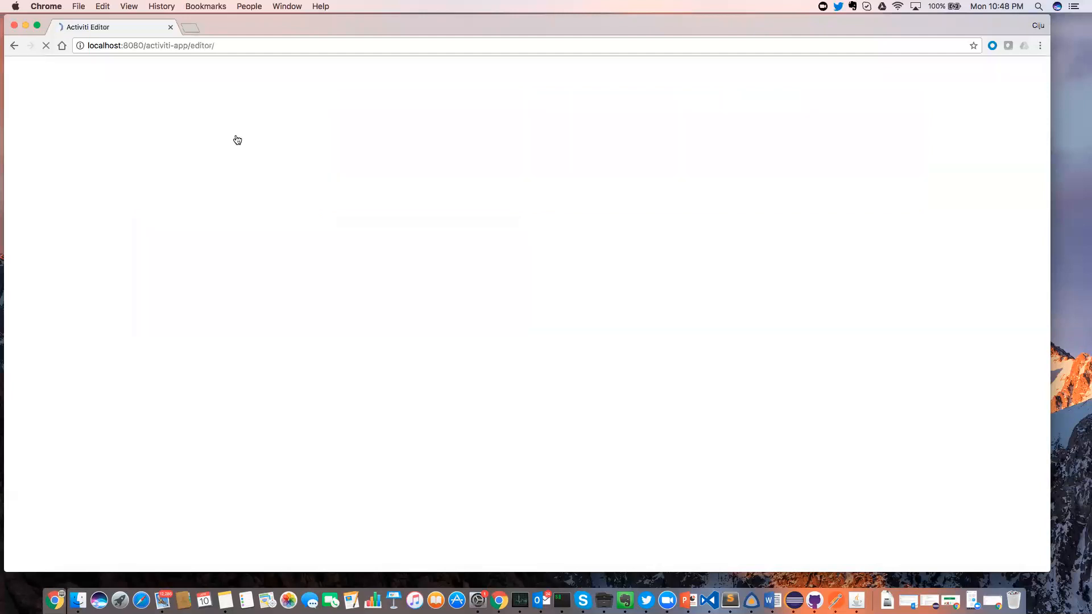
mouse_move(565, 158)
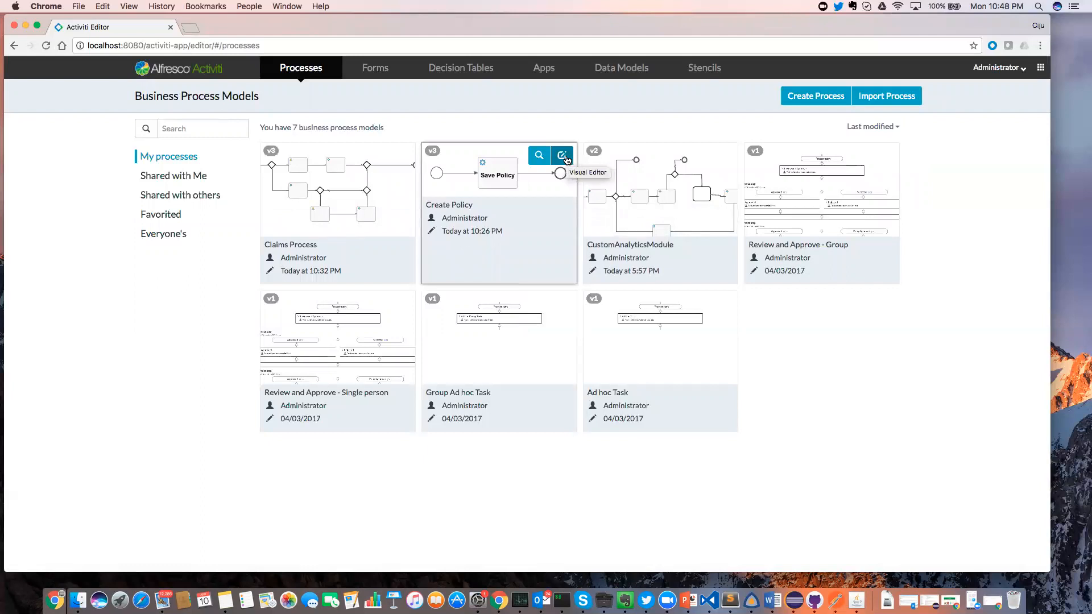
click(562, 155)
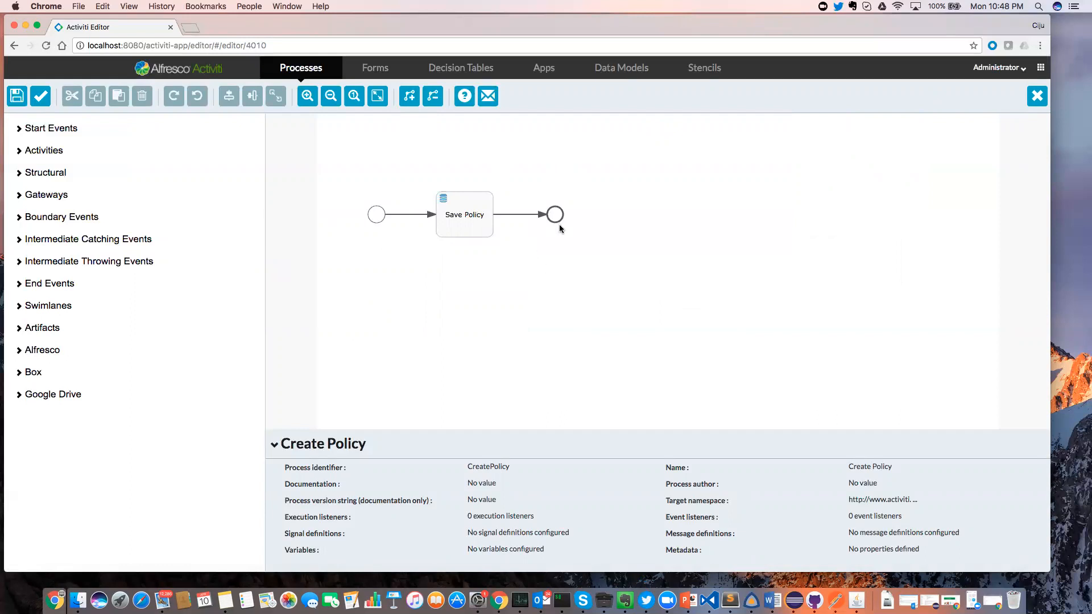
click(375, 215)
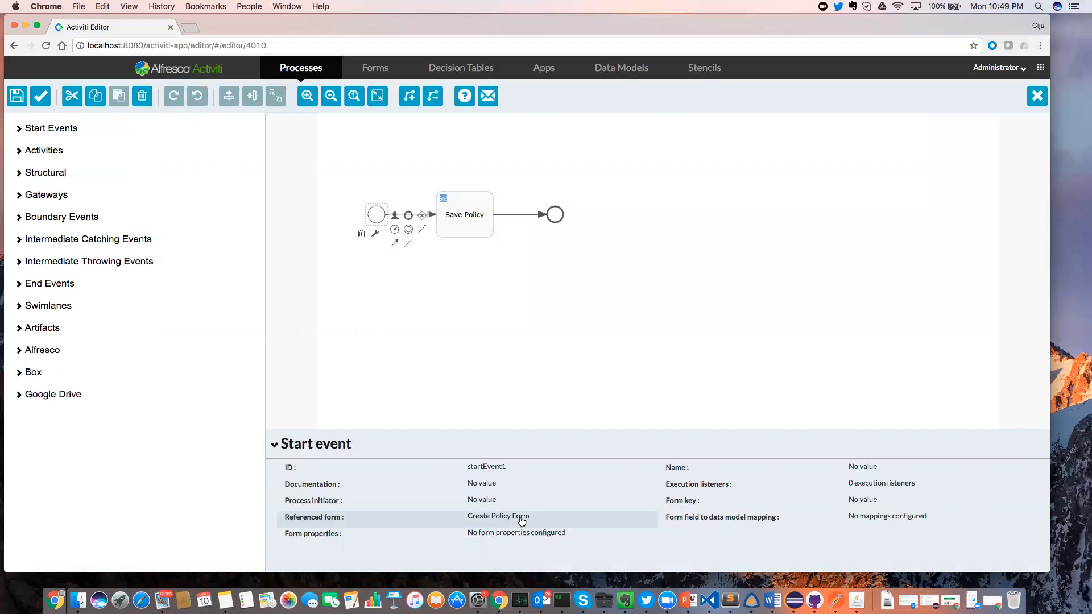
click(480, 229)
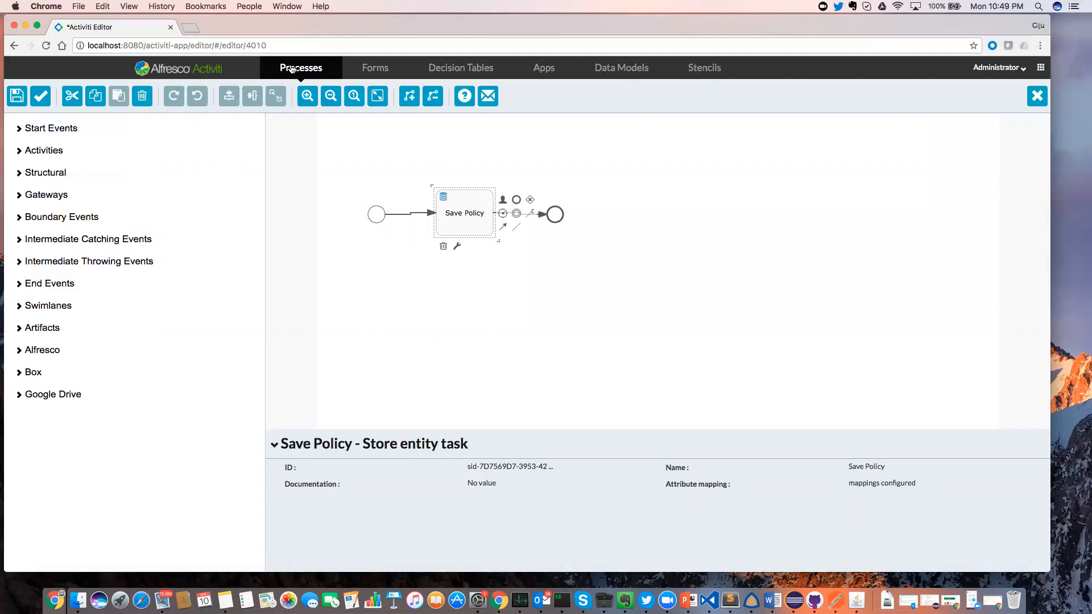
Discard the unsaved diagram changes and open the Claims Process model.
click(290, 69)
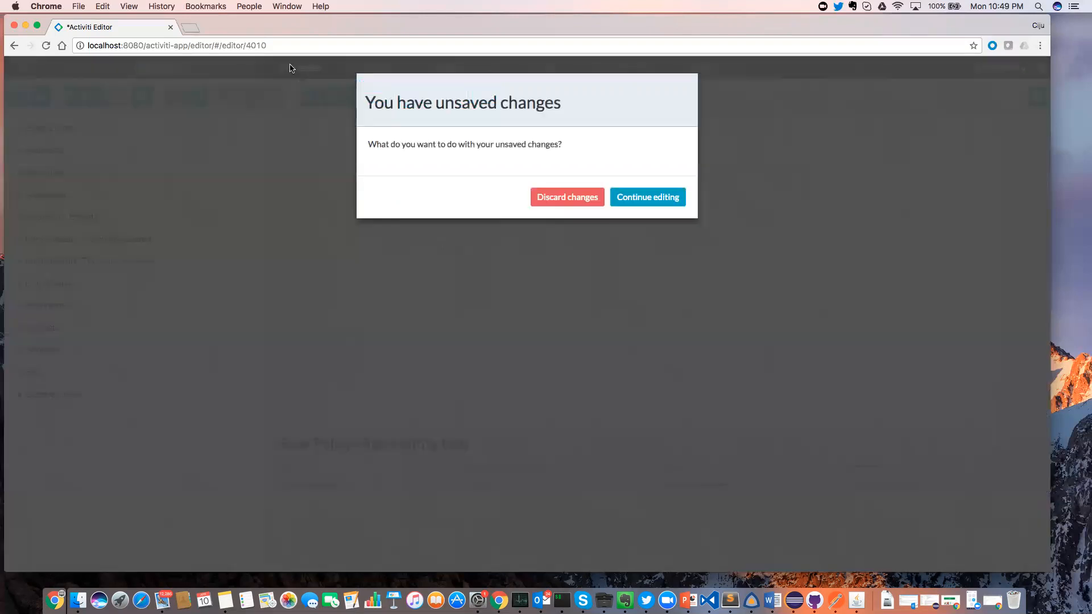
click(570, 196)
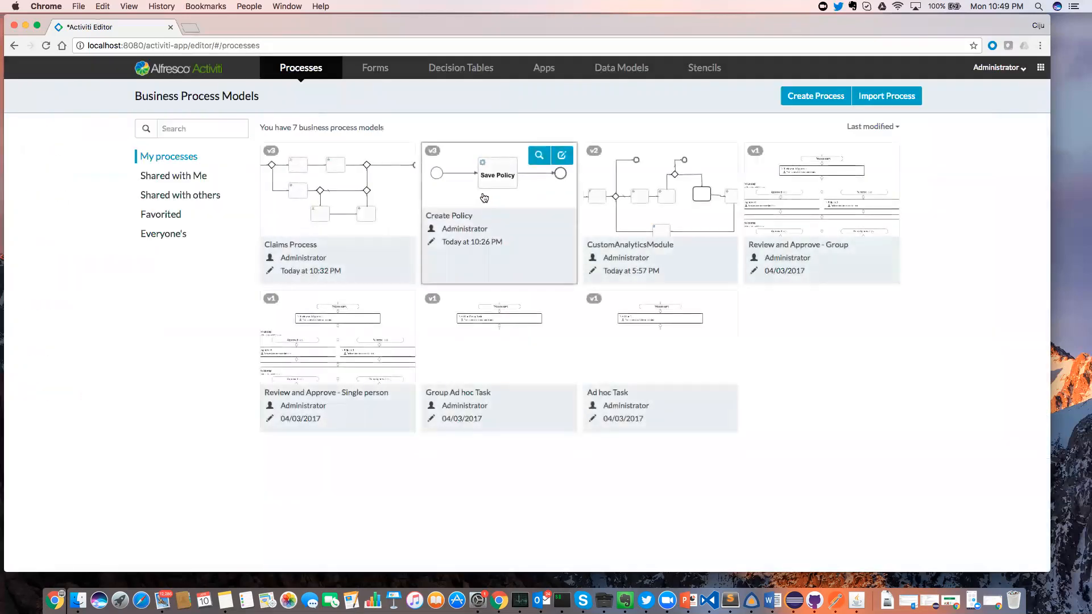
click(368, 209)
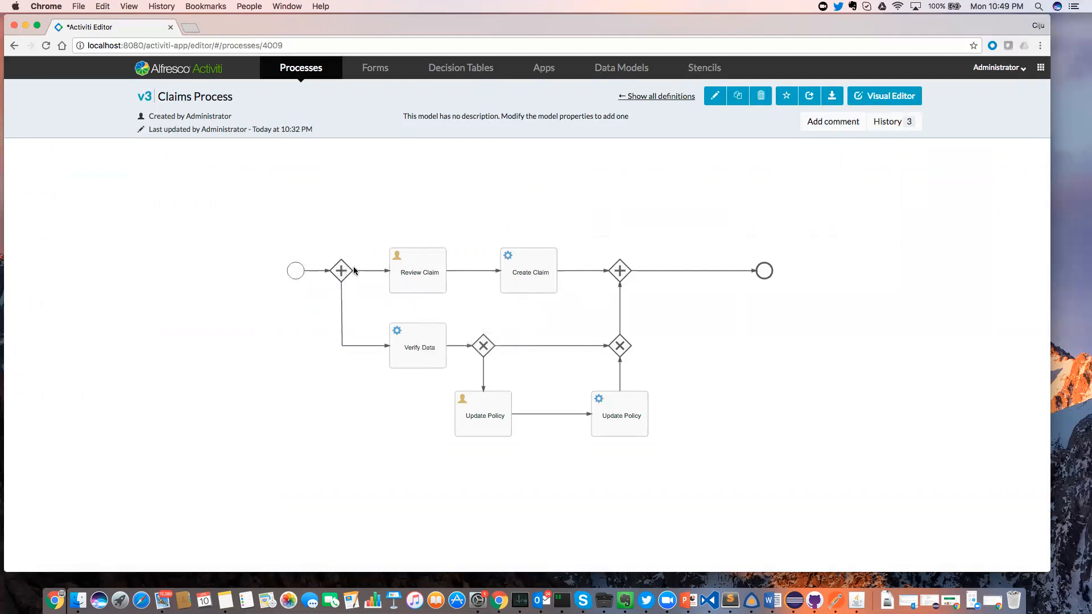
Look over the Claims Process tasks, then return to the apps landing page.
mouse_move(418, 337)
mouse_move(484, 408)
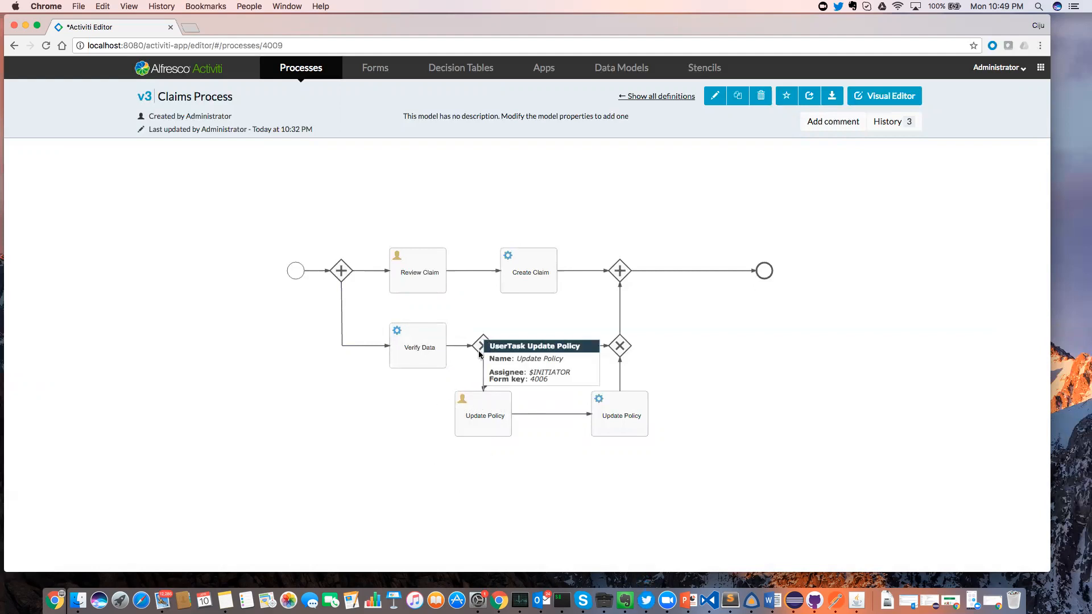
mouse_move(407, 249)
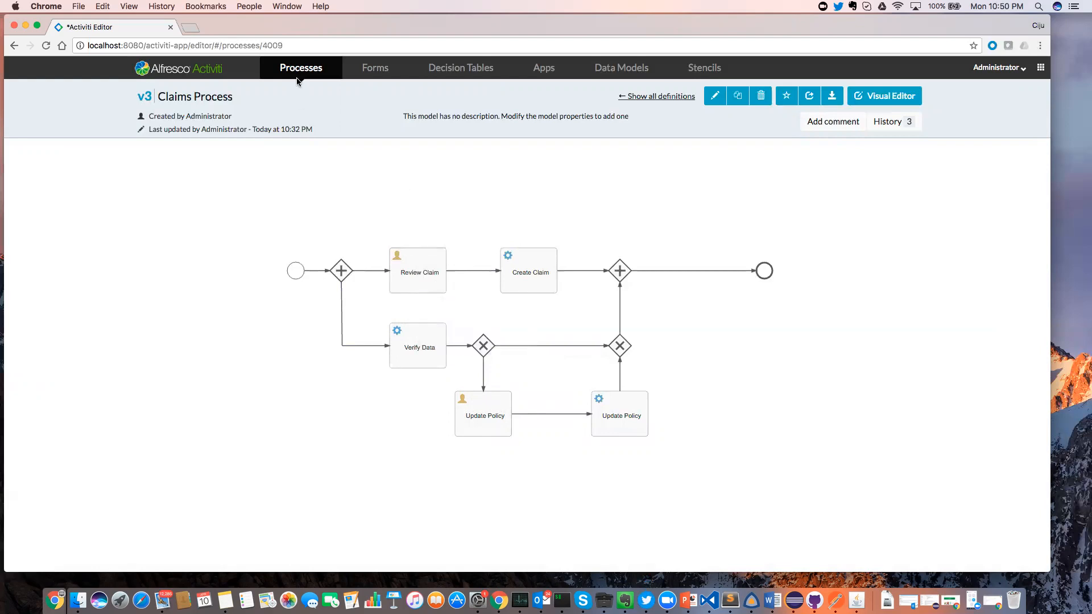
click(296, 72)
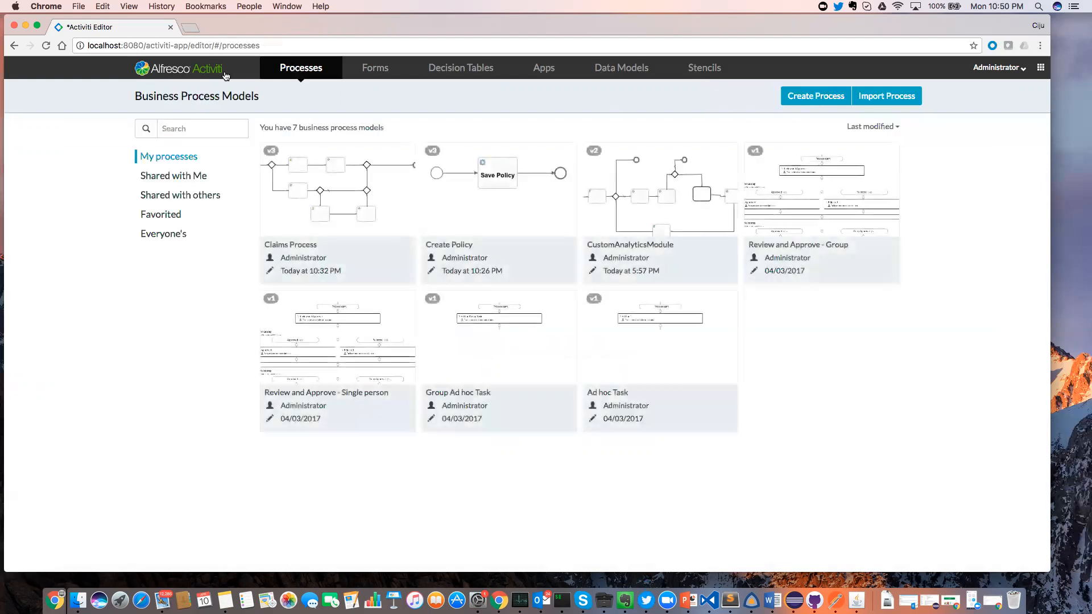
click(215, 67)
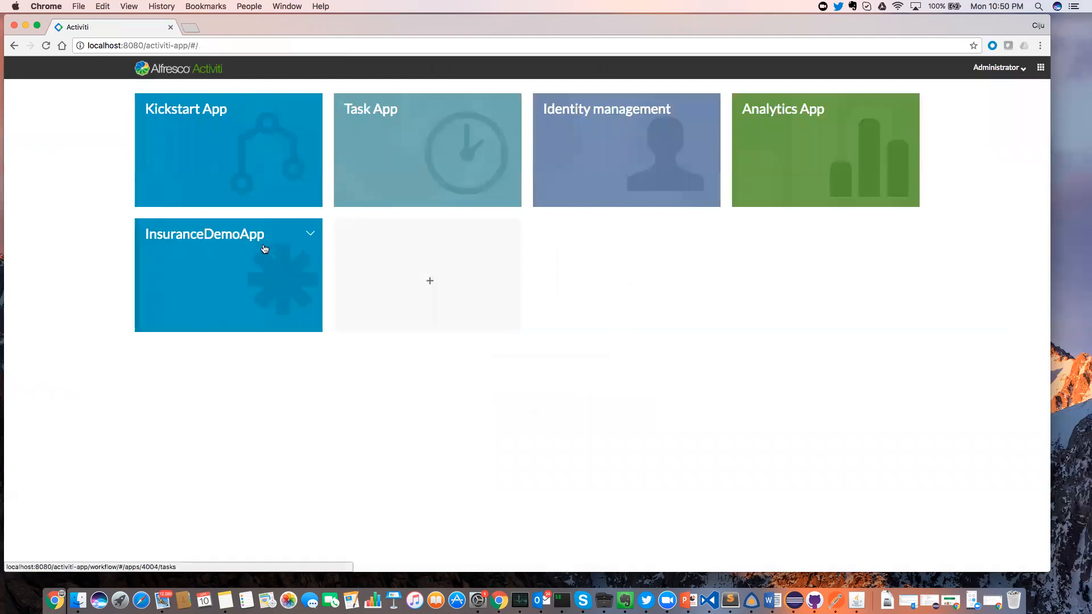
In InsuranceDemoApp, start a Create Policy process with Policy ID policy-1 and the customer's full name.
click(264, 246)
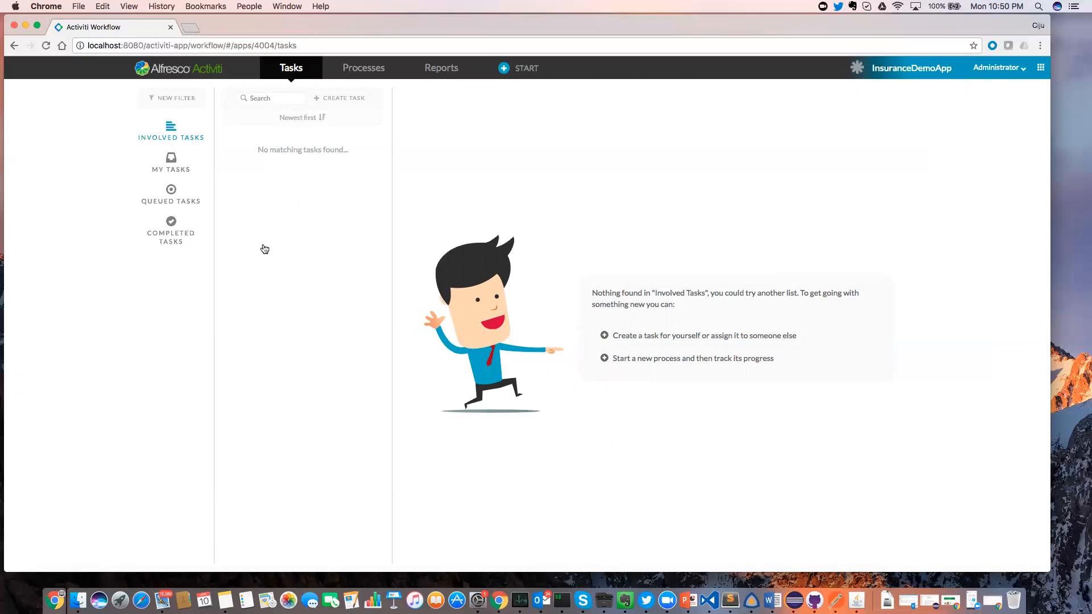
click(519, 69)
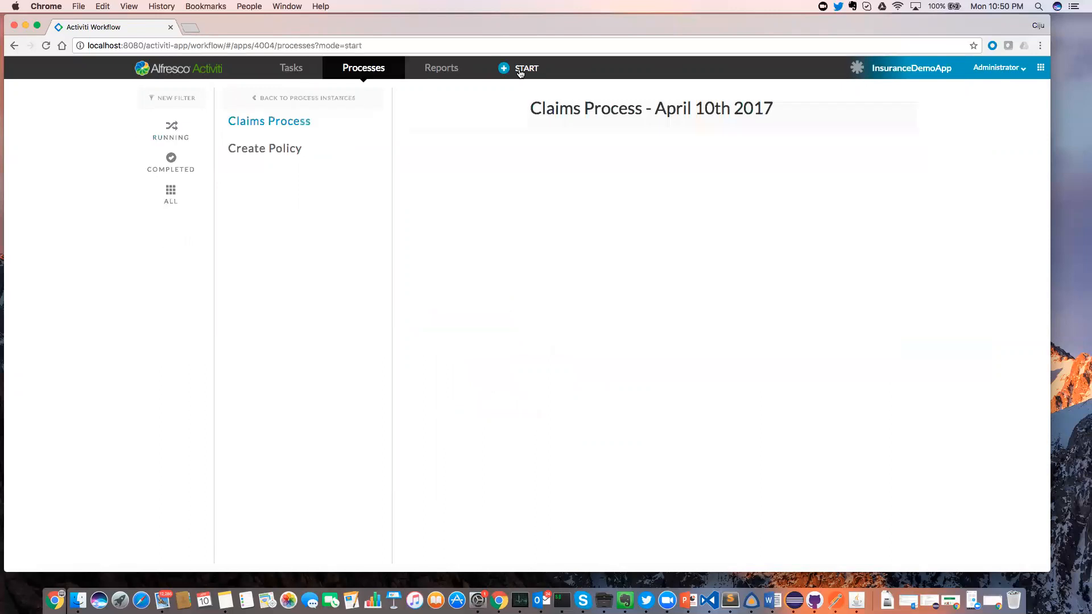
click(308, 155)
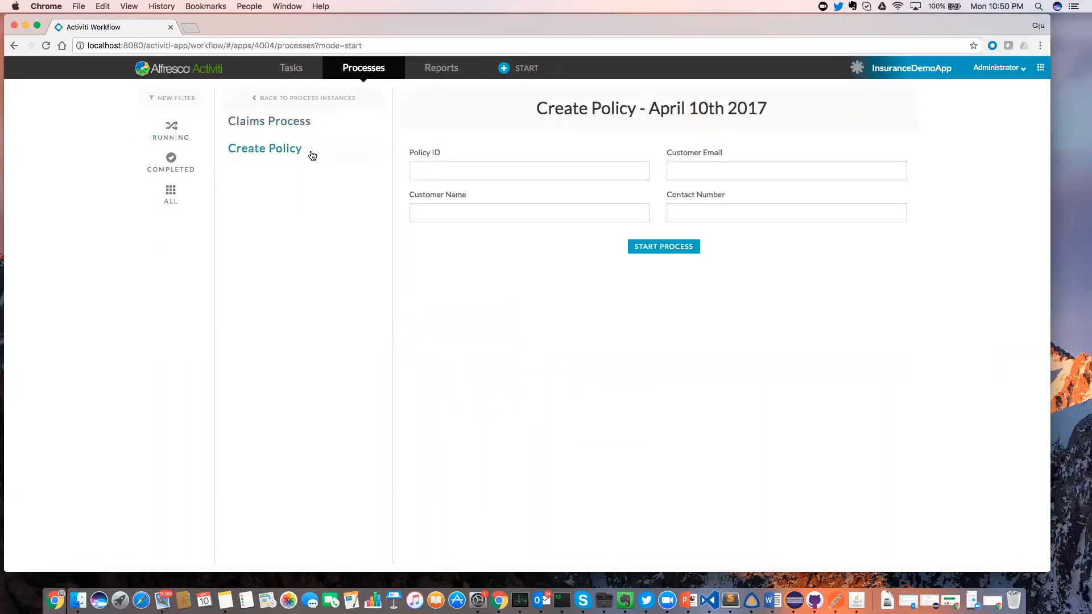
click(424, 168)
text(policy)
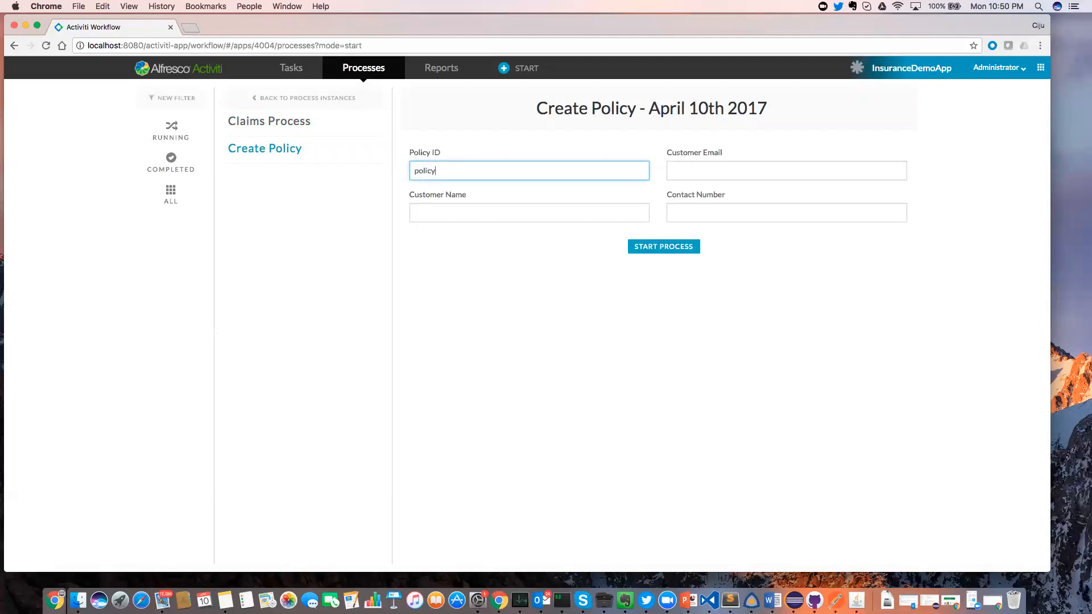
text(-1)
click(433, 205)
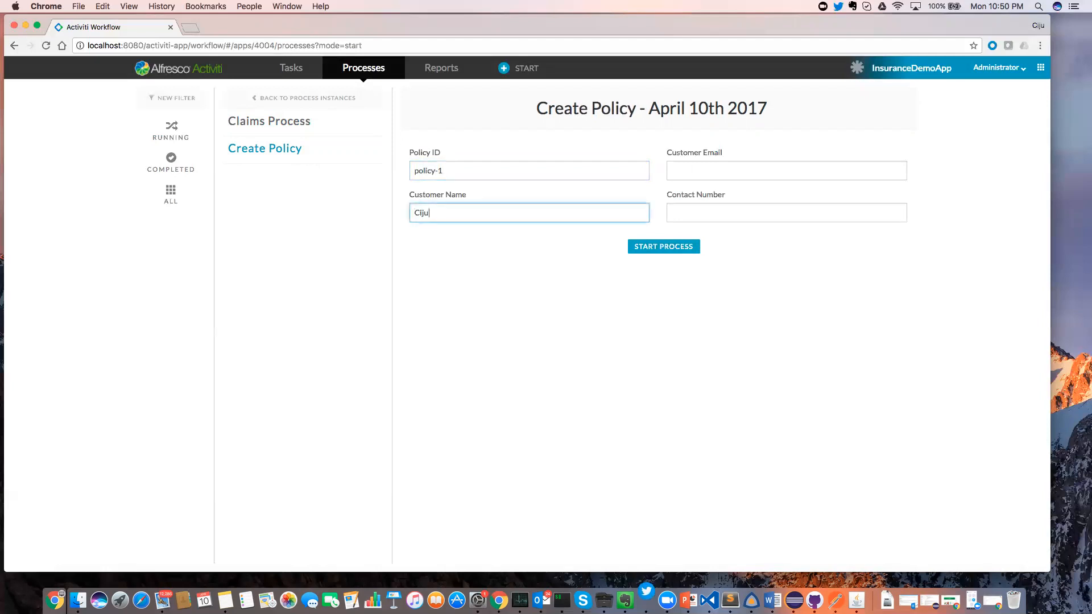
Fill in the customer's e-mail and contact number, then start the policy process.
click(706, 171)
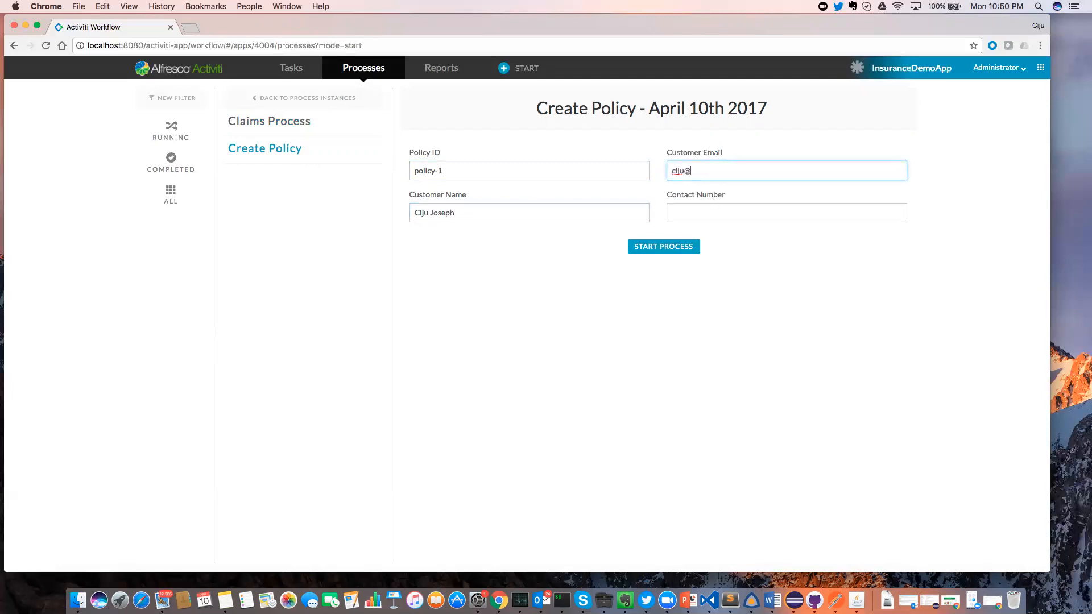
key(Tab)
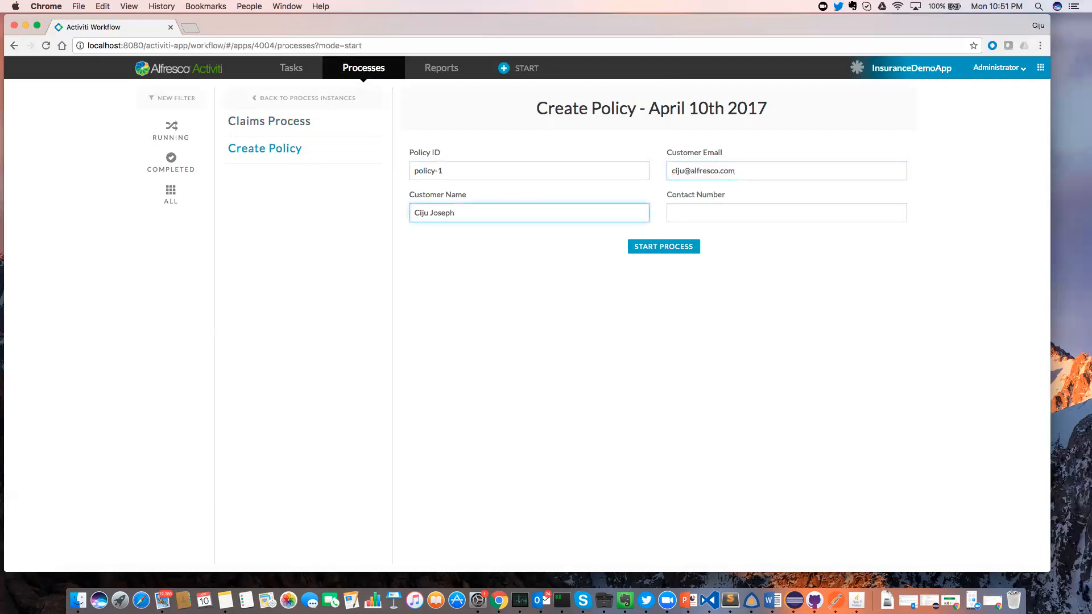
click(719, 217)
text(+1234)
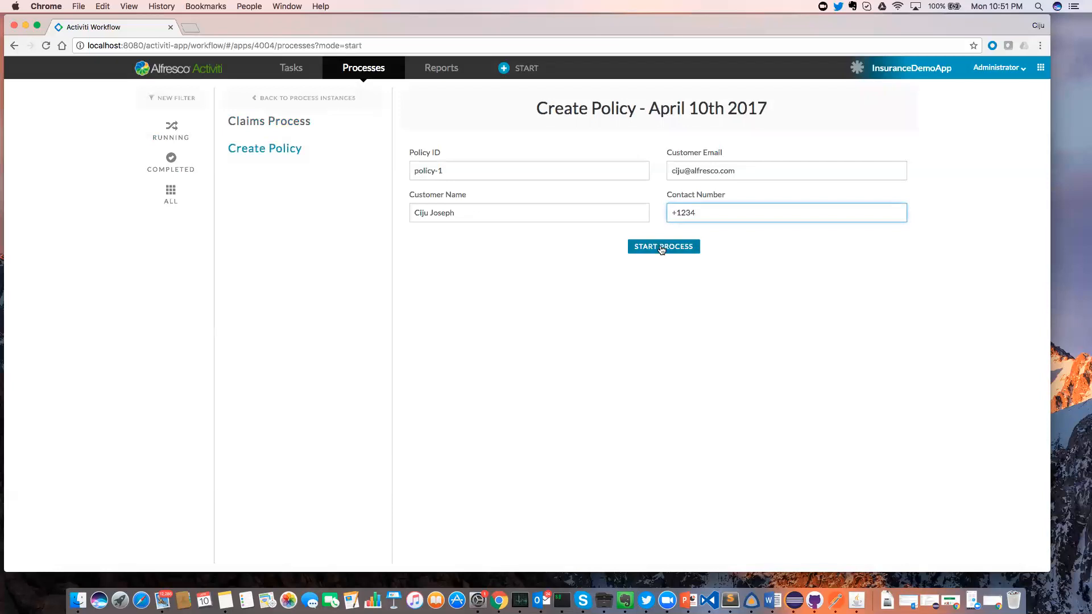
click(662, 250)
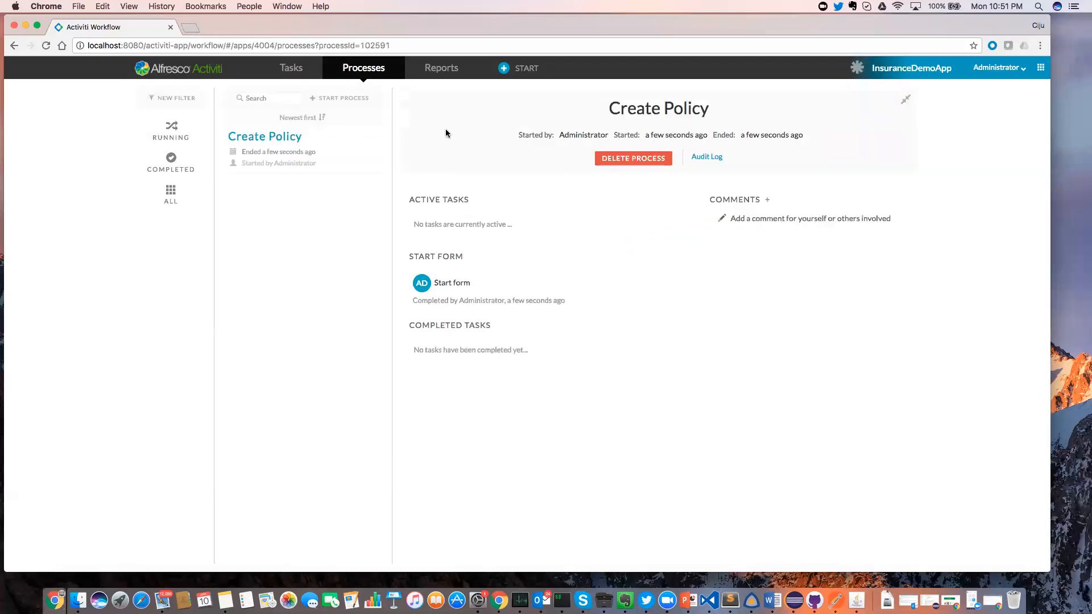
Check the completed Create Policy start form showing policy-1, then open a new process start form.
click(170, 161)
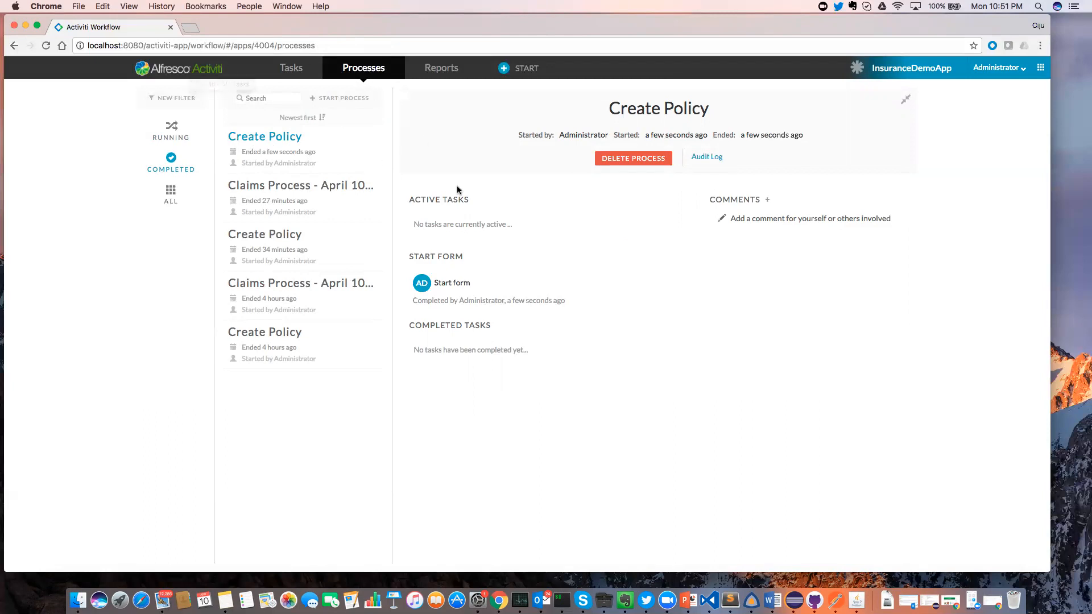
click(453, 284)
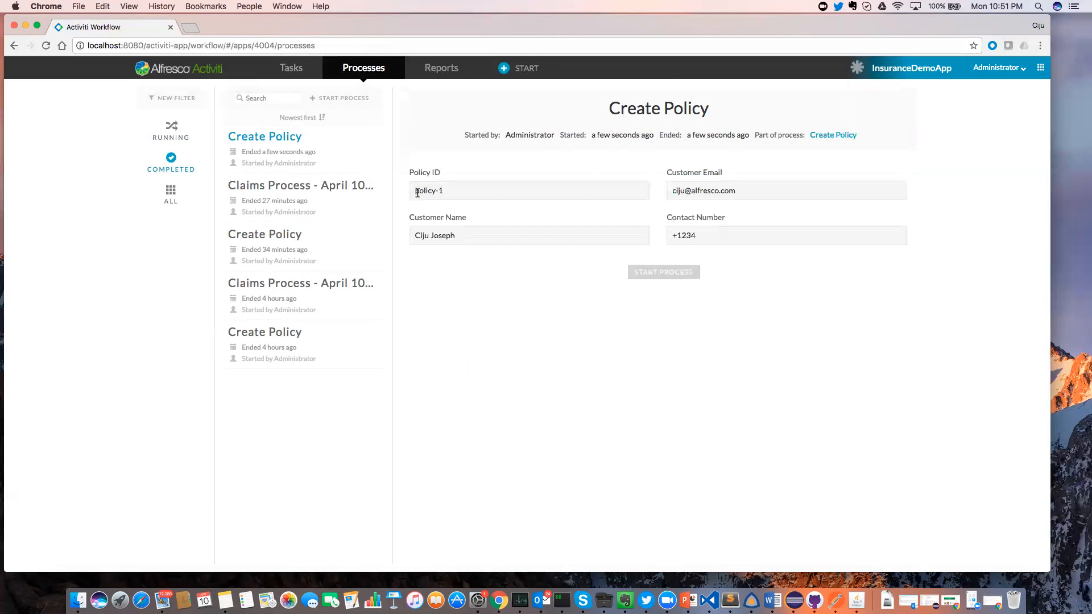
drag(413, 195, 460, 193)
click(526, 67)
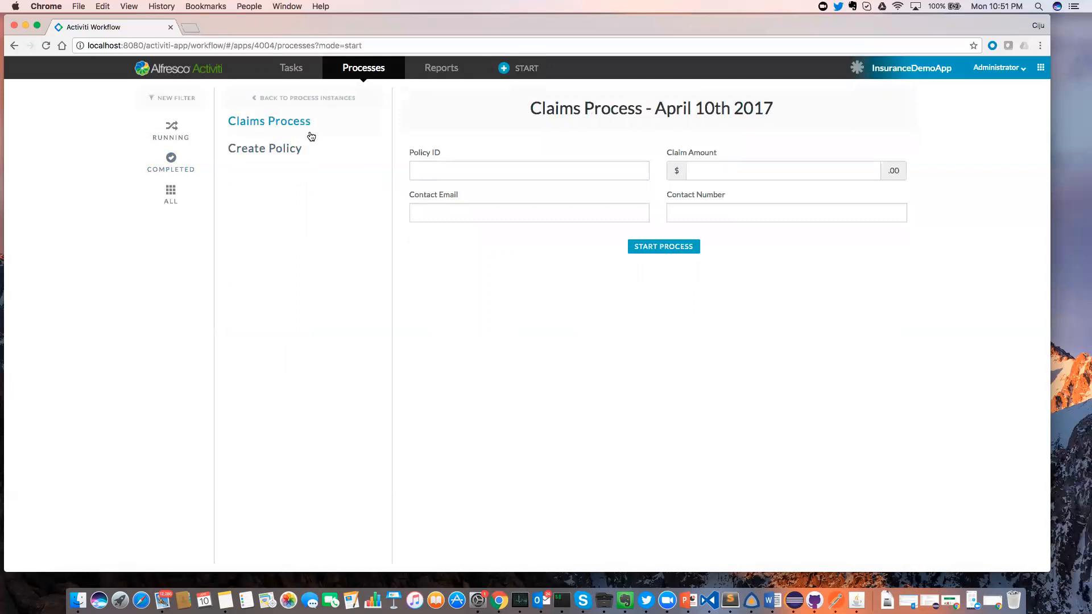
On the Claims Process form, enter Policy ID policy-1, the contact e-mail and contact number.
click(444, 166)
text(policy-1)
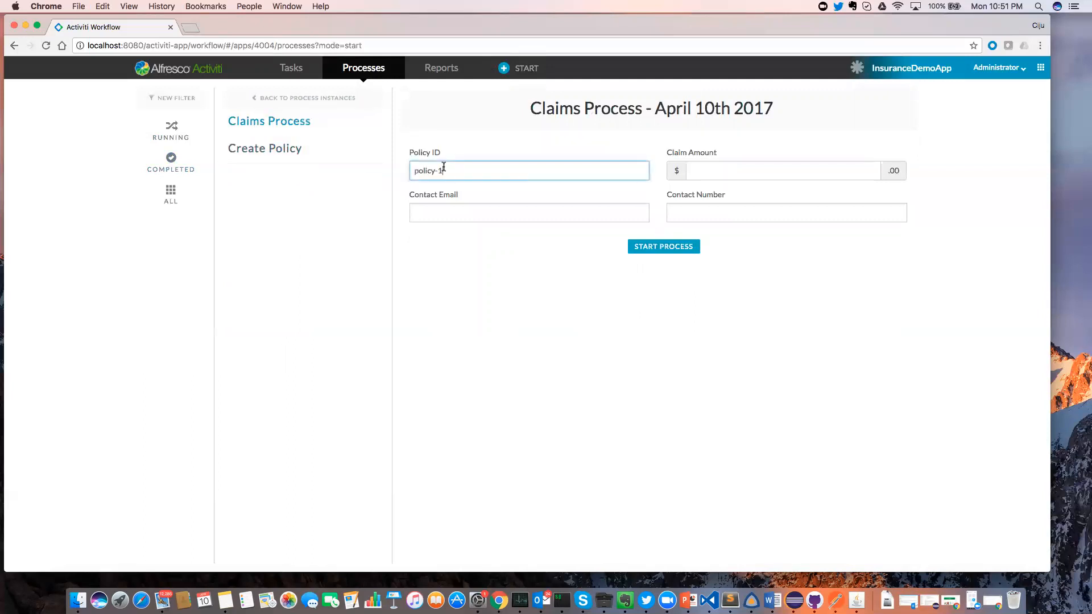
click(472, 216)
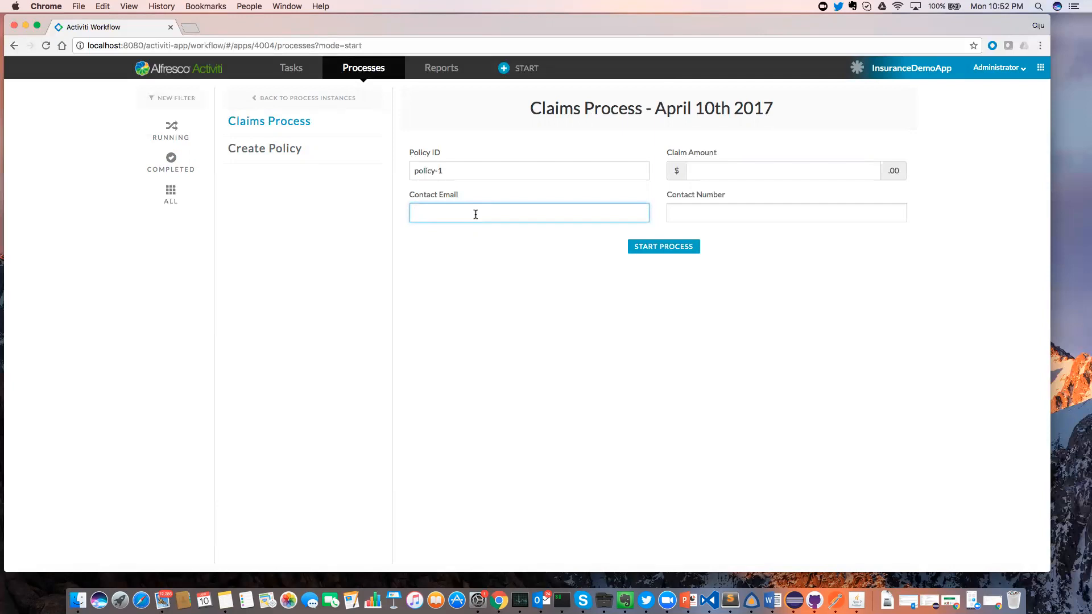
key(Tab)
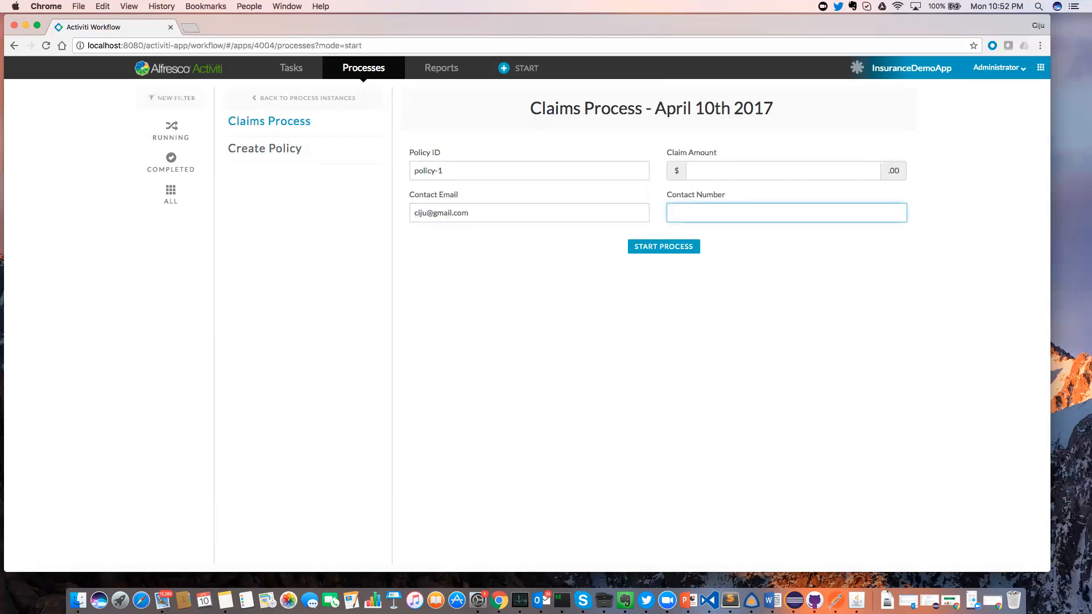
text(+9876)
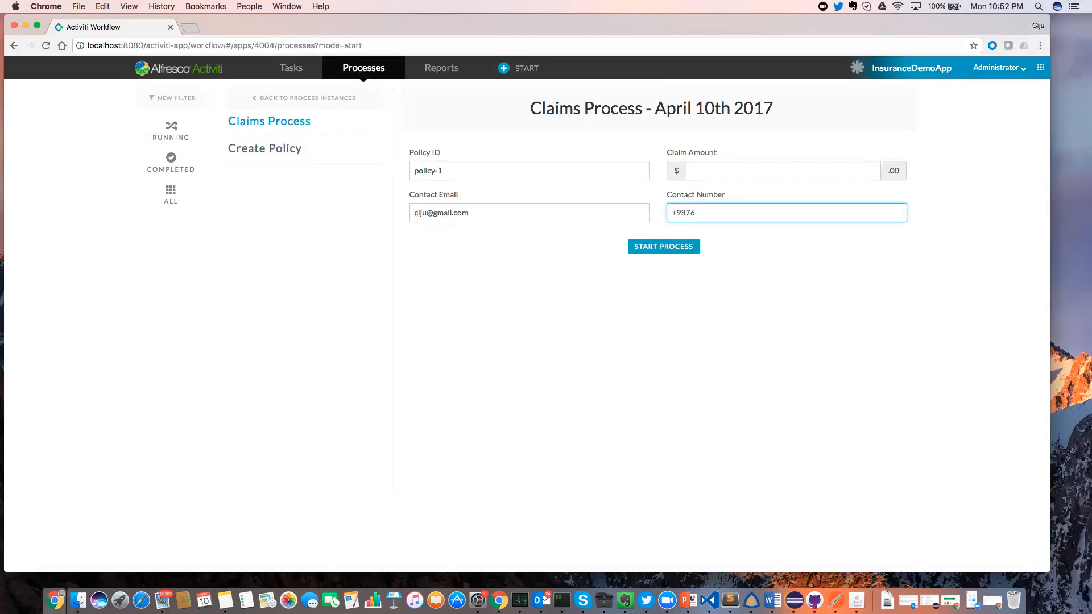
Enter a claim amount of 100 and start the Claims Process.
click(730, 171)
text(100)
click(654, 248)
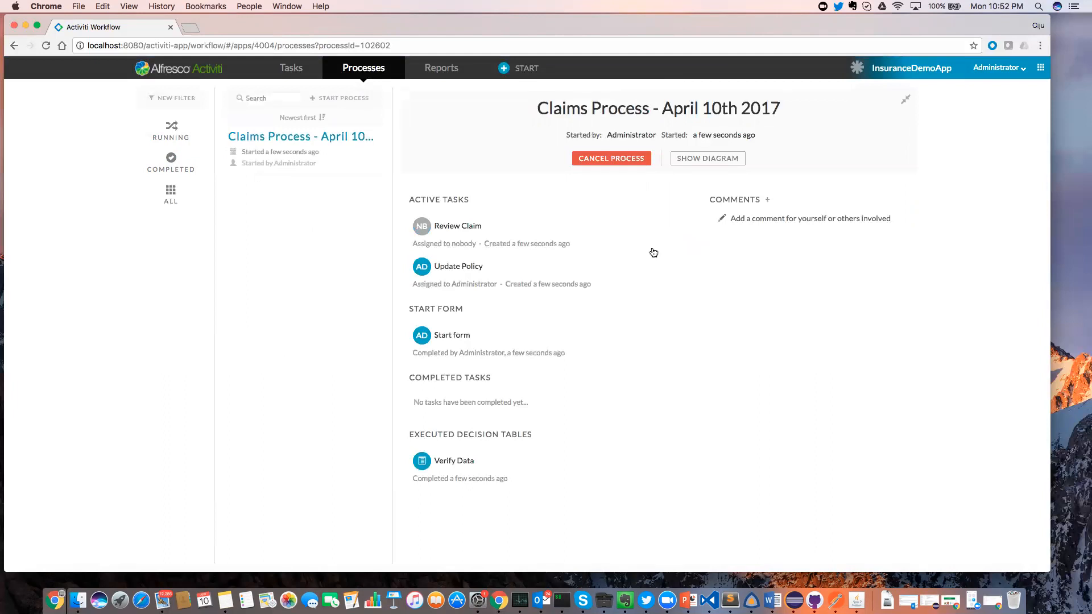
click(699, 160)
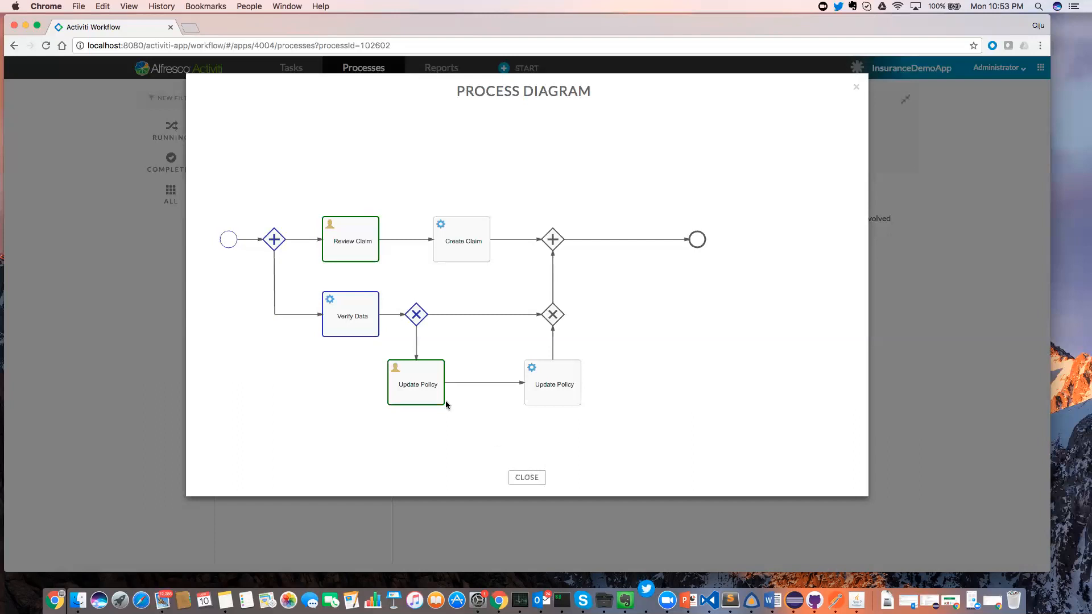
Inspect the Update Policy task in the Process Diagram, then close the diagram.
mouse_move(431, 393)
click(537, 479)
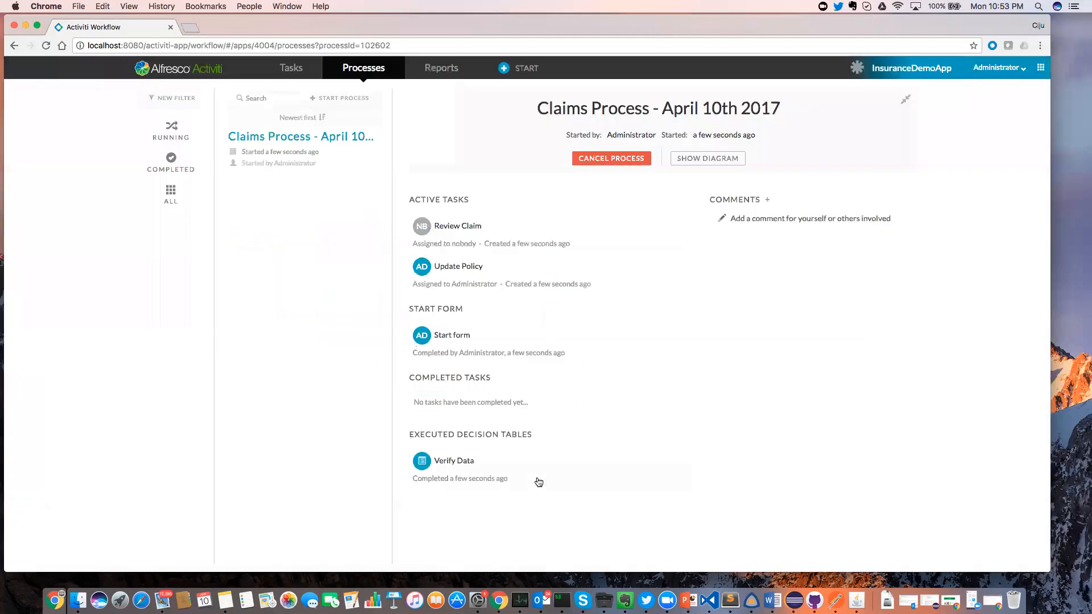
Open the Review Claim task and highlight its policy-1 ID, customer name, contact number and e-mail values.
click(469, 238)
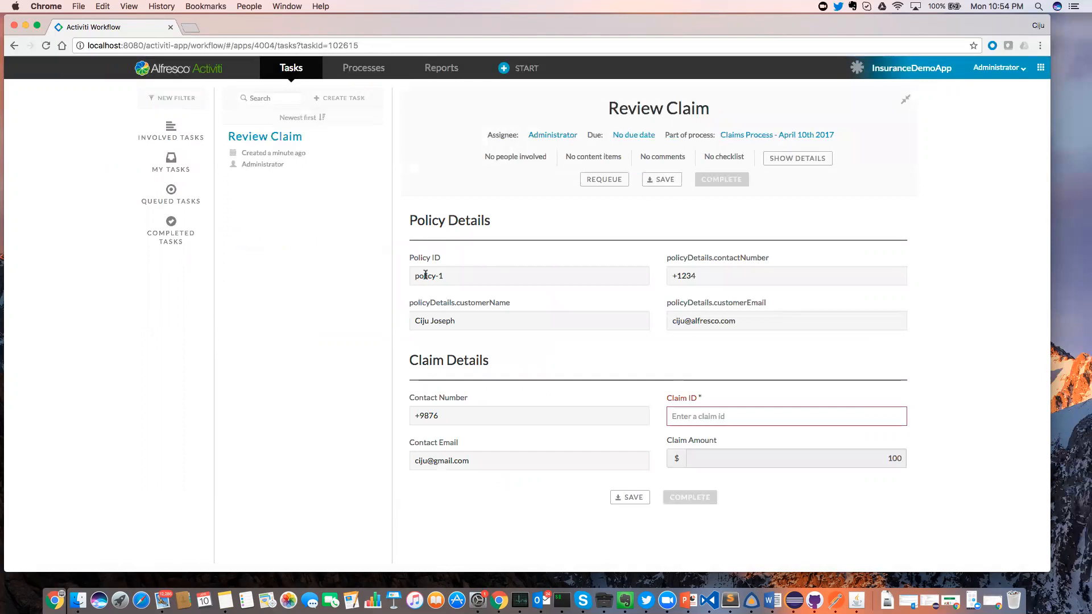
drag(415, 276, 454, 278)
drag(414, 320, 467, 320)
double_click(425, 302)
double_click(677, 276)
drag(674, 321, 739, 322)
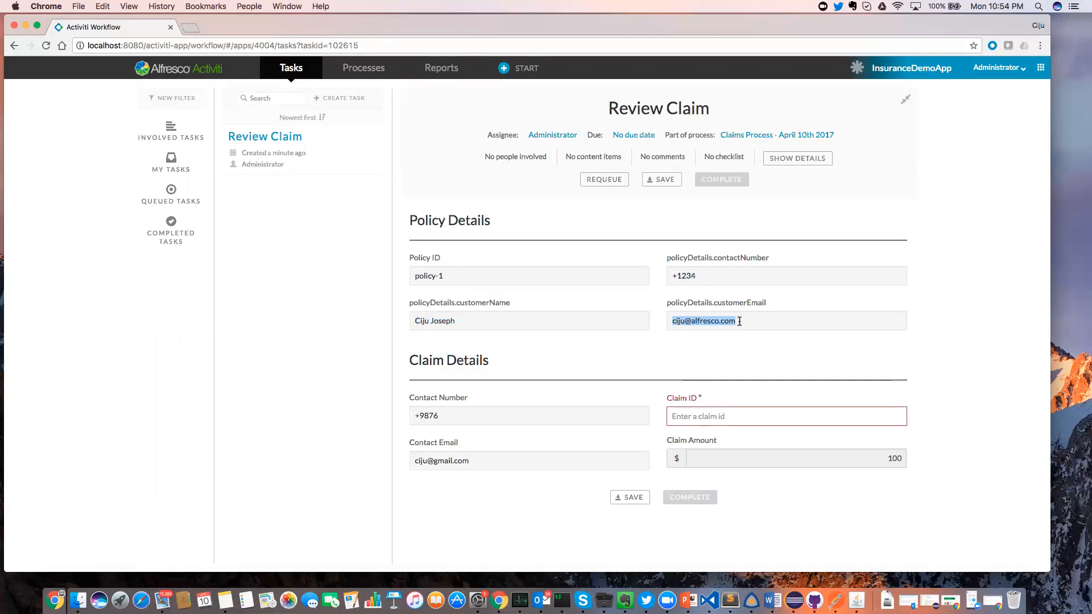
key(super+Tab)
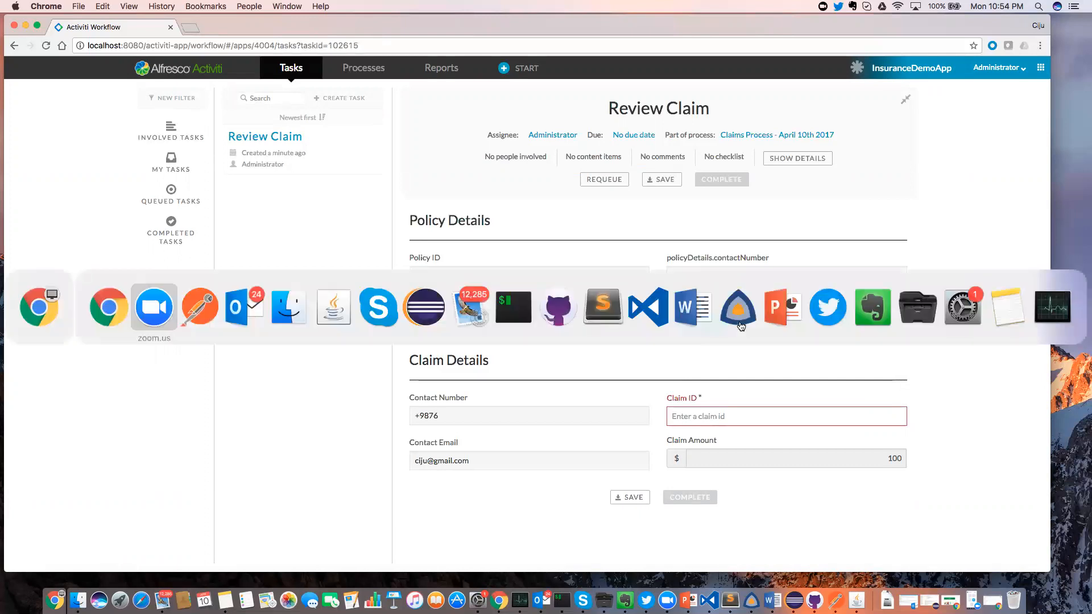
In Postman, resend the policy-1 lookup request, then return to the browser.
key(super+Tab)
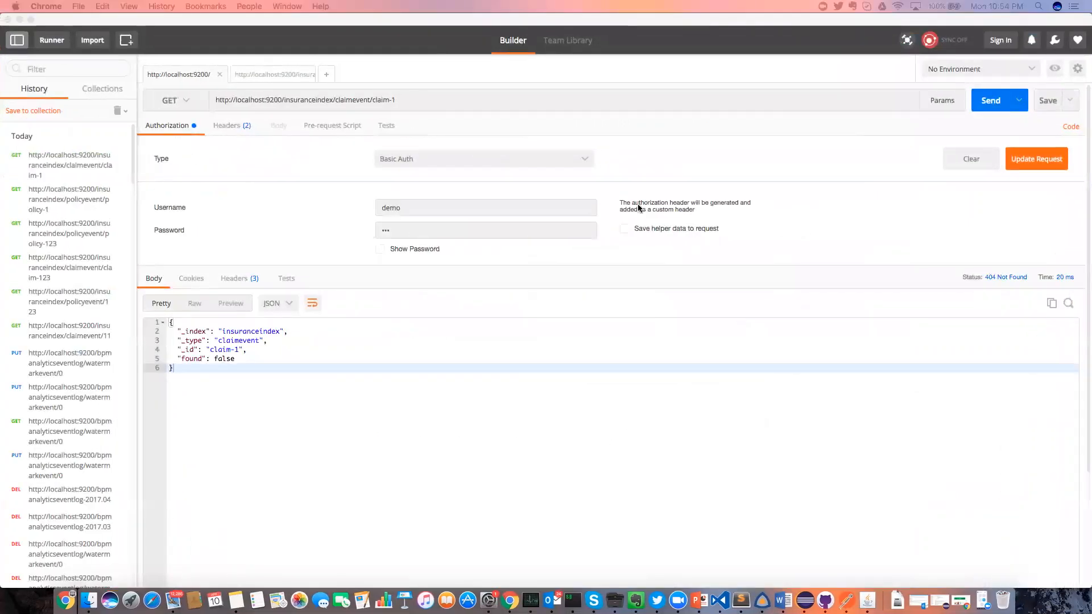
click(267, 76)
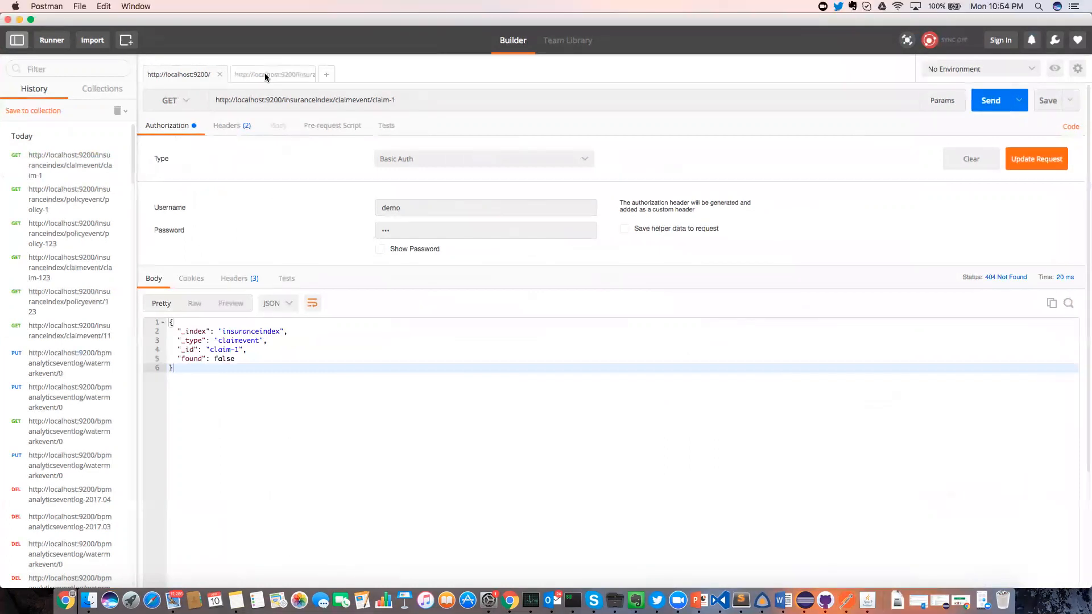
click(266, 77)
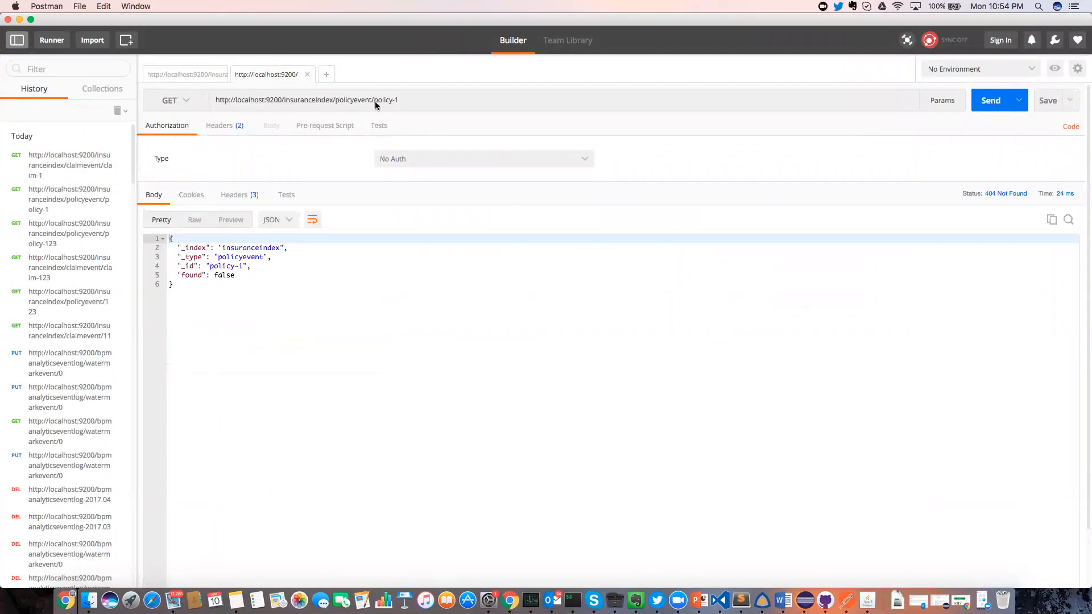
drag(374, 102, 409, 105)
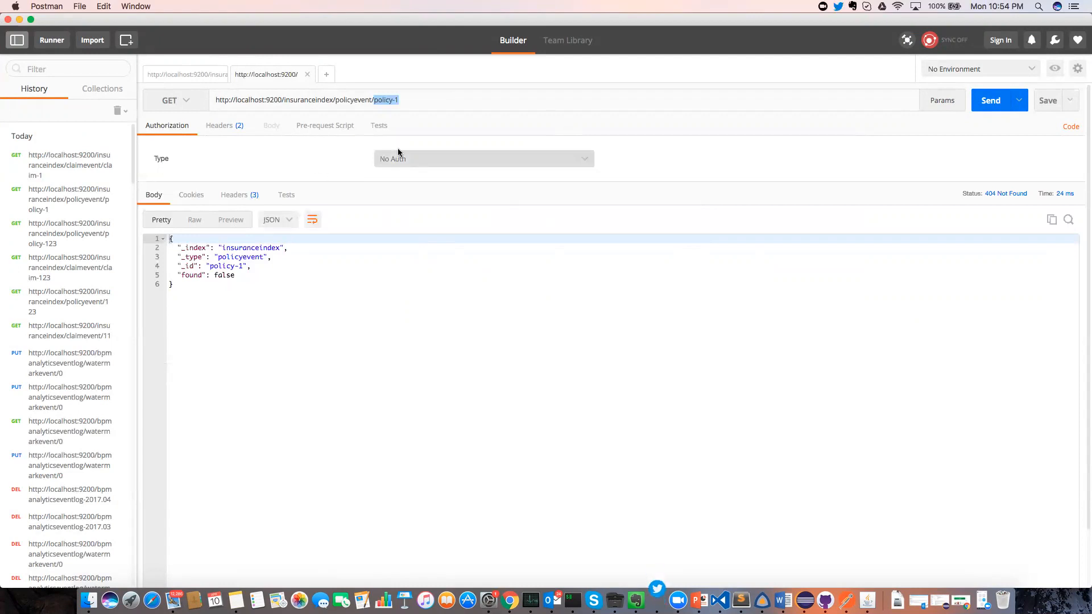
click(990, 102)
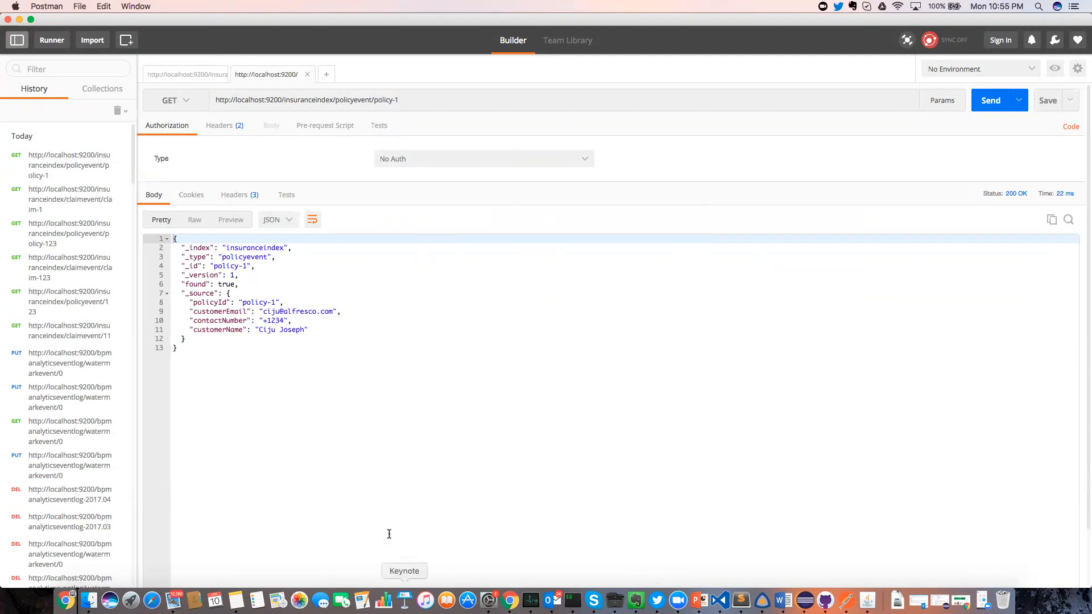
click(510, 600)
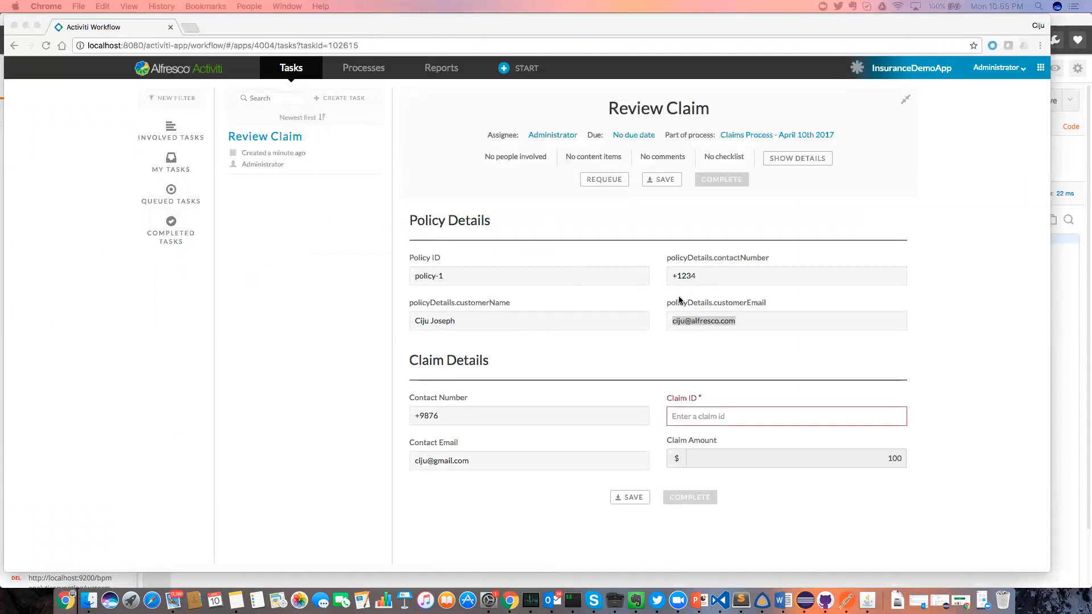
Compare the claim's contact e-mail with the Update Policy task's current customer e-mail, then return to Claims Process.
click(417, 418)
drag(414, 462, 483, 465)
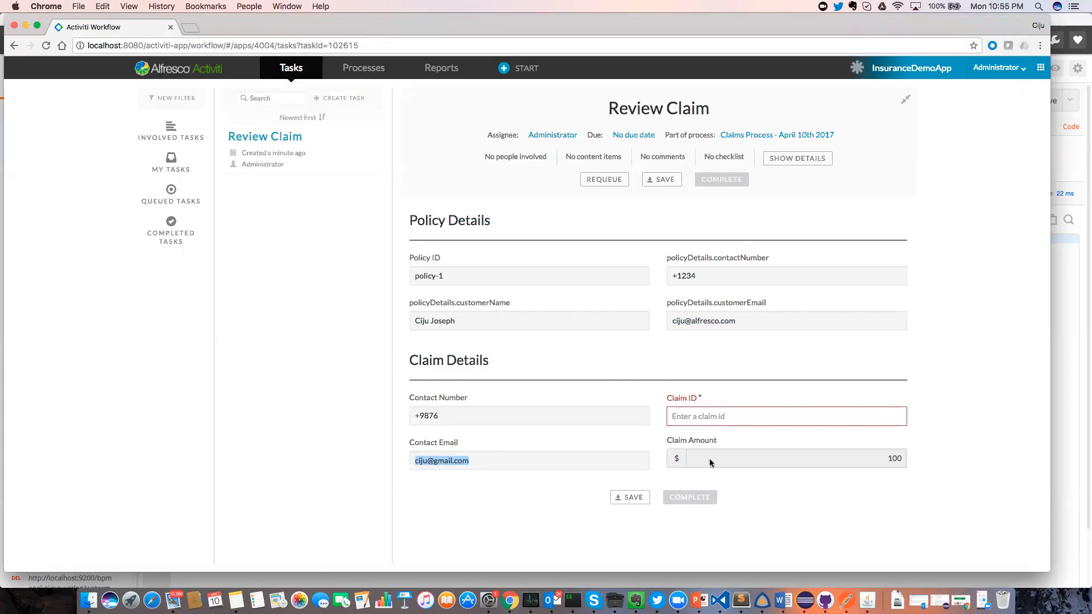
click(776, 137)
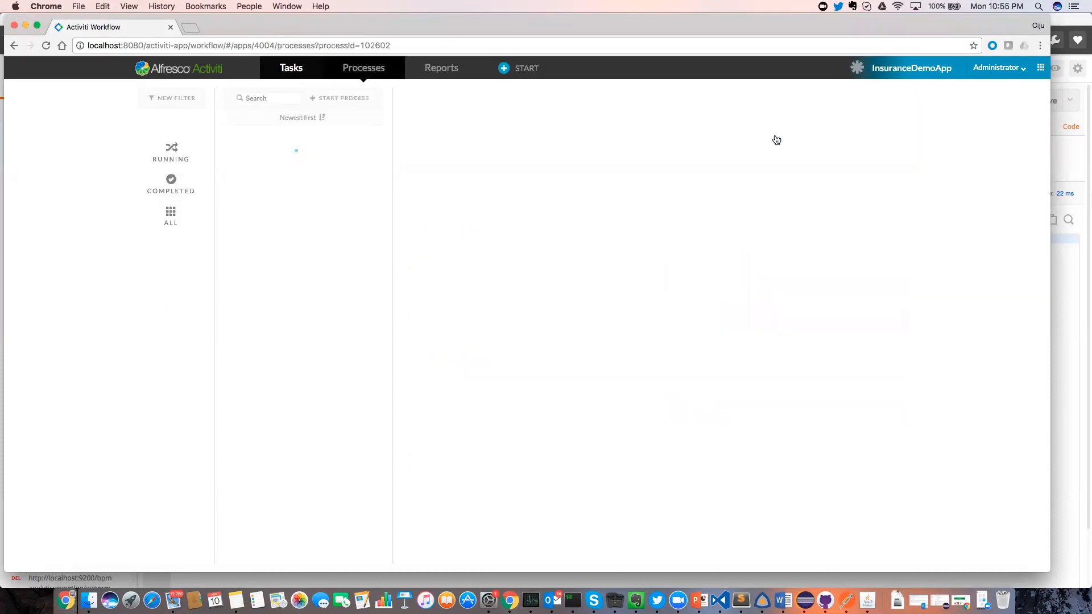
click(456, 282)
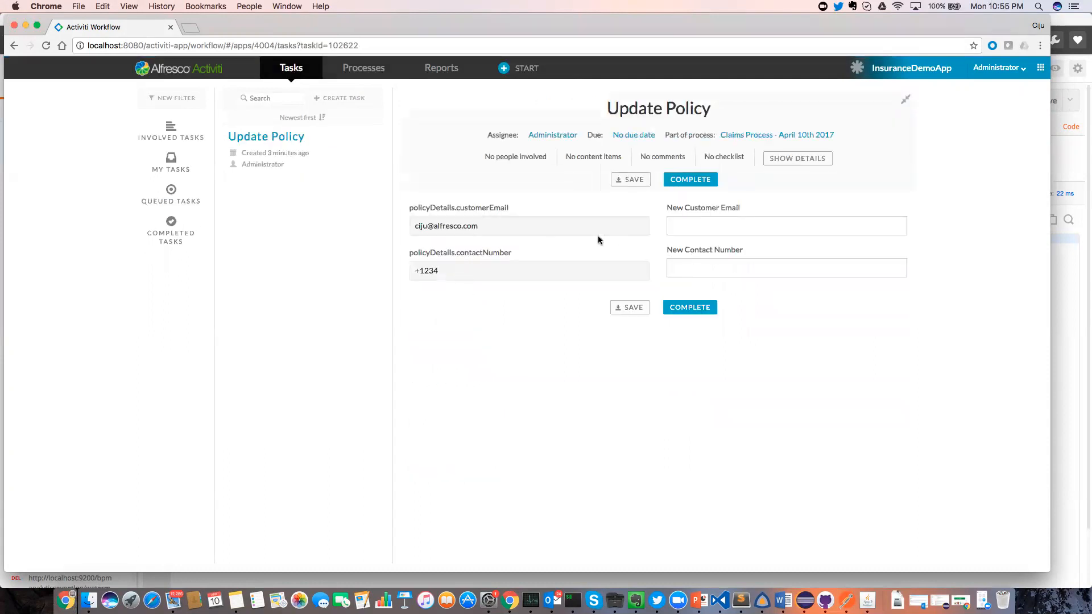
drag(415, 226, 489, 227)
click(784, 135)
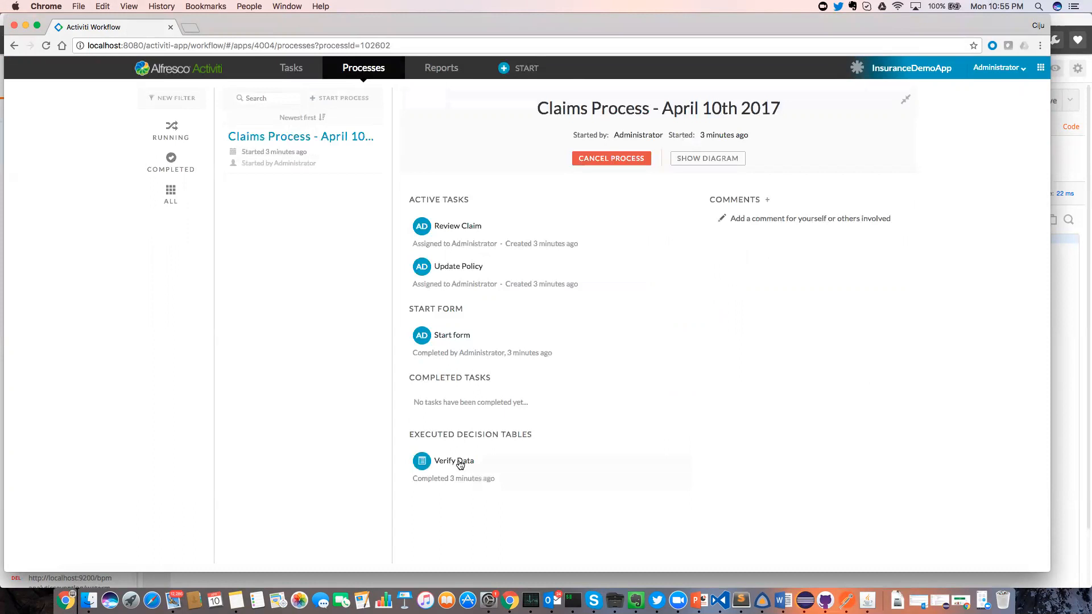
click(454, 461)
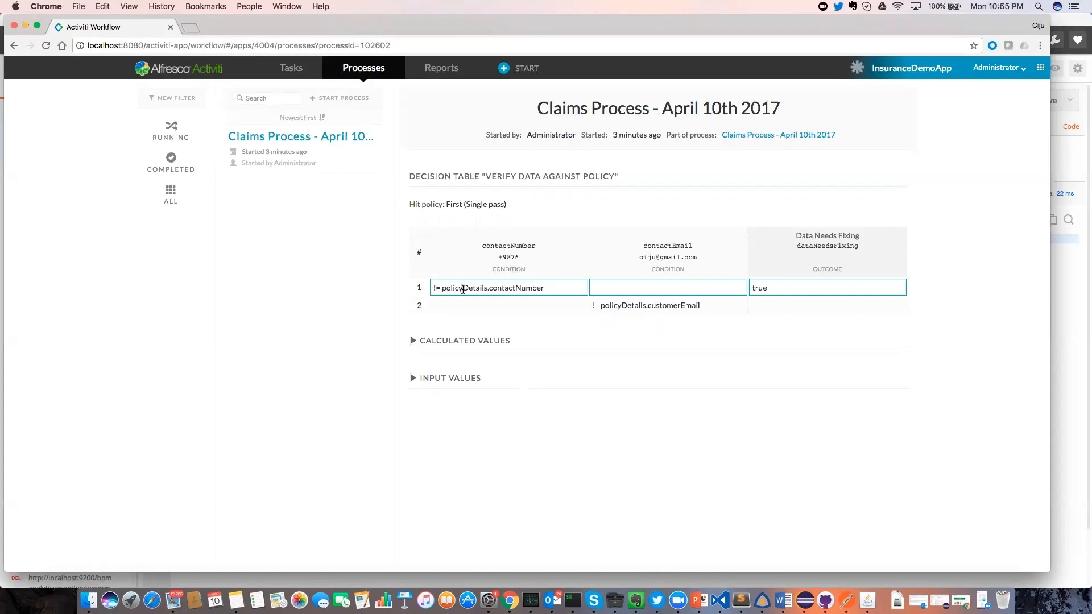
mouse_move(478, 287)
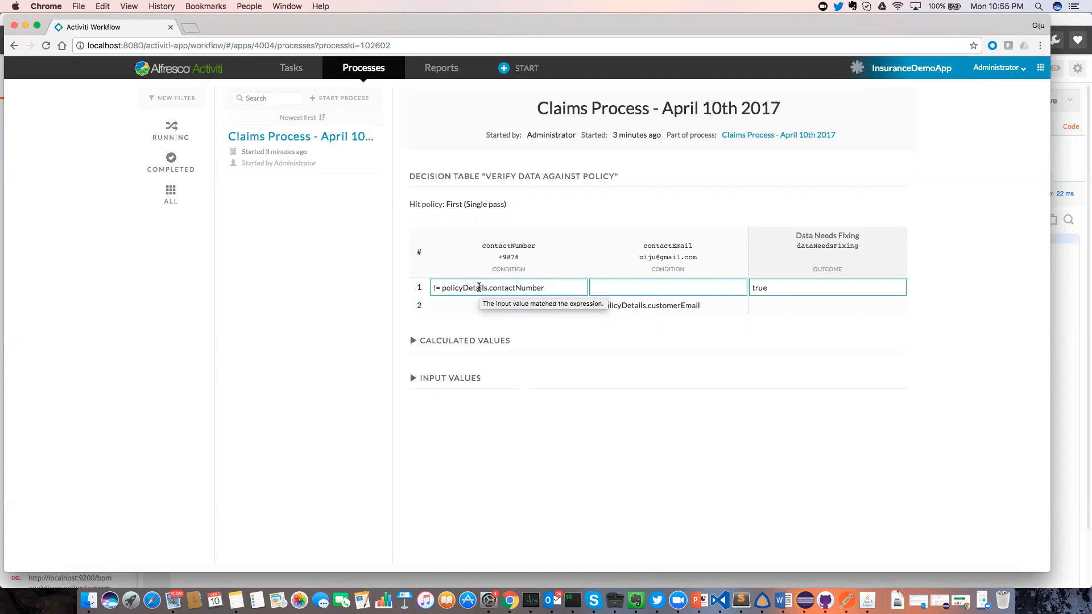
mouse_move(790, 290)
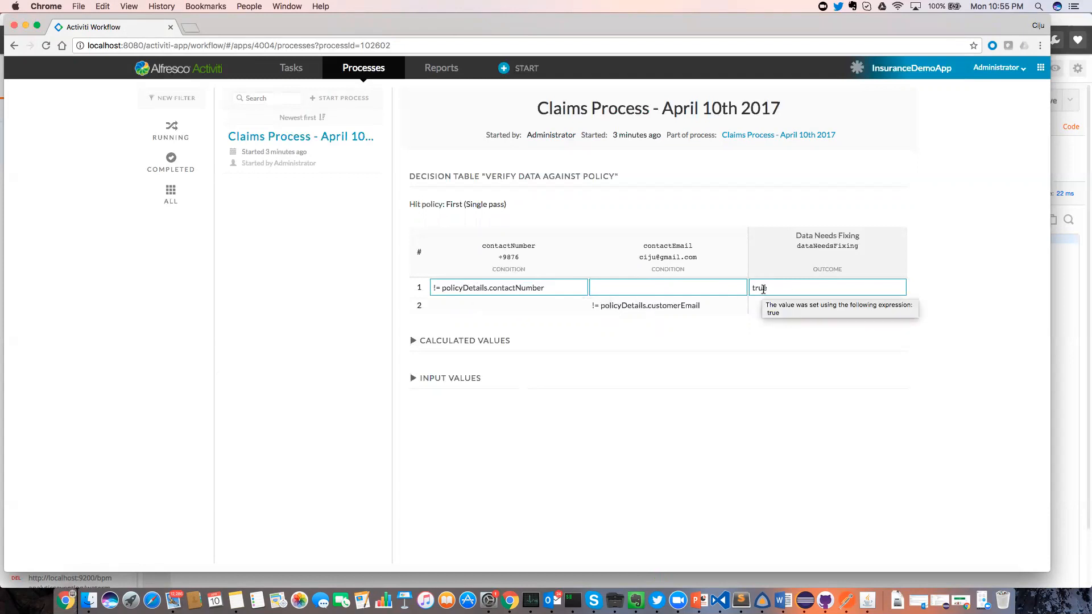
click(766, 137)
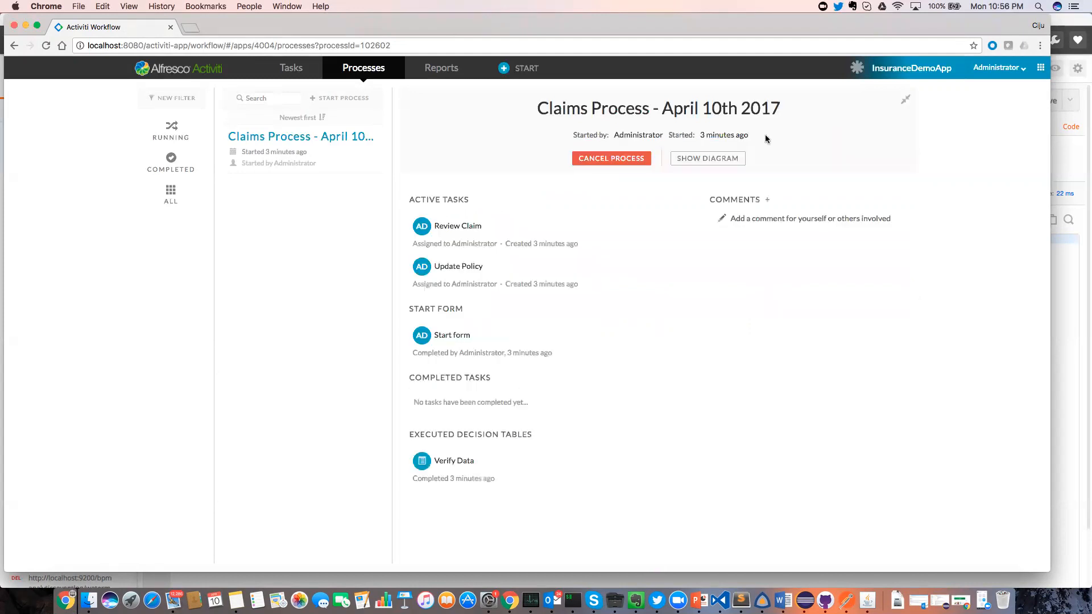
Enter a new customer e-mail and new contact number in Update Policy and complete the task.
click(464, 274)
click(697, 230)
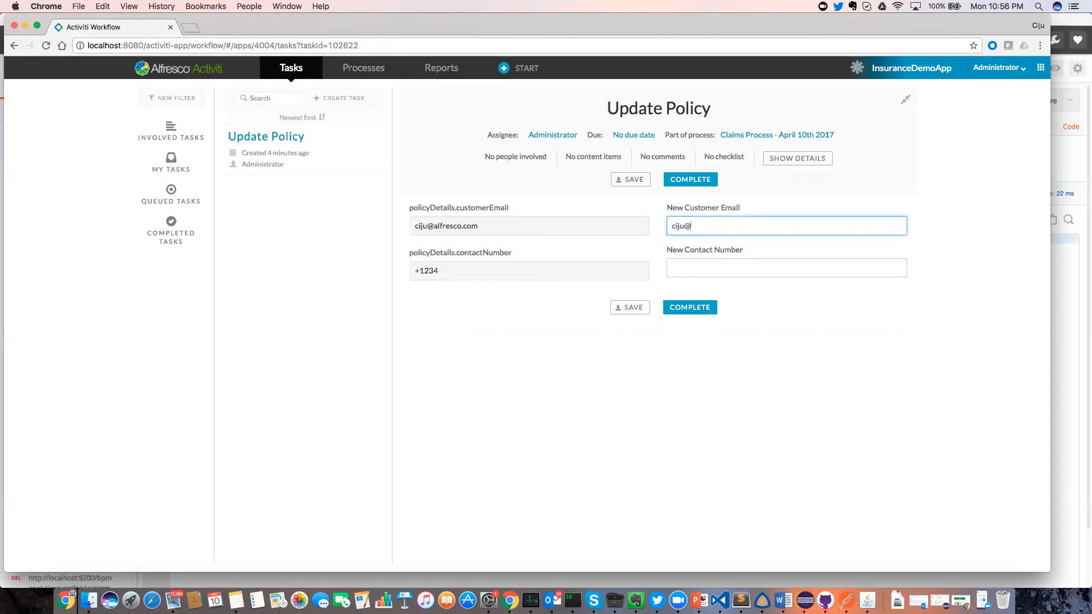
key(Tab)
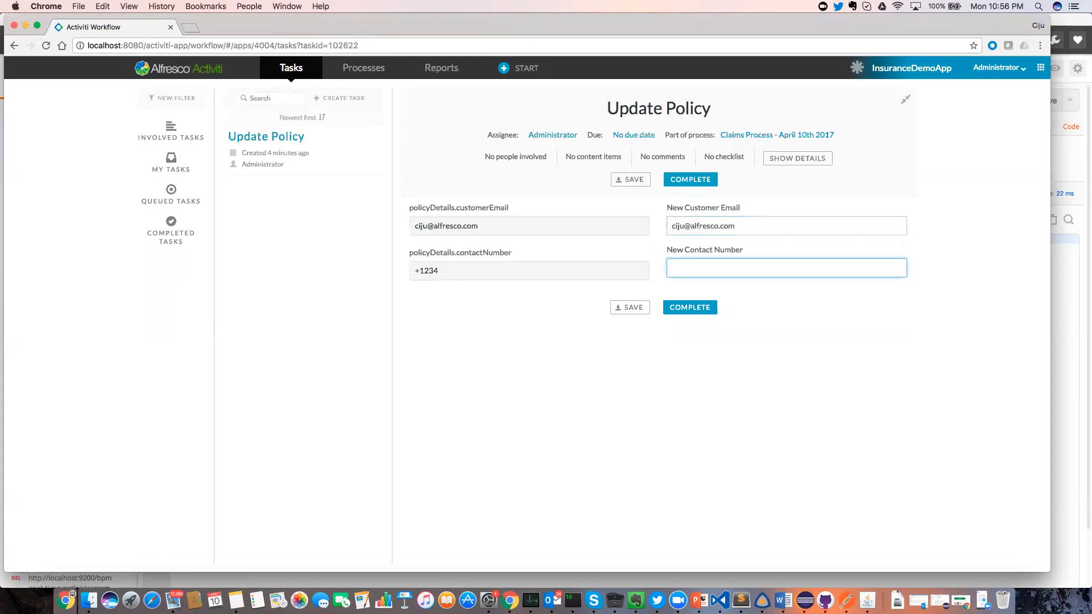
text(+9876)
click(701, 306)
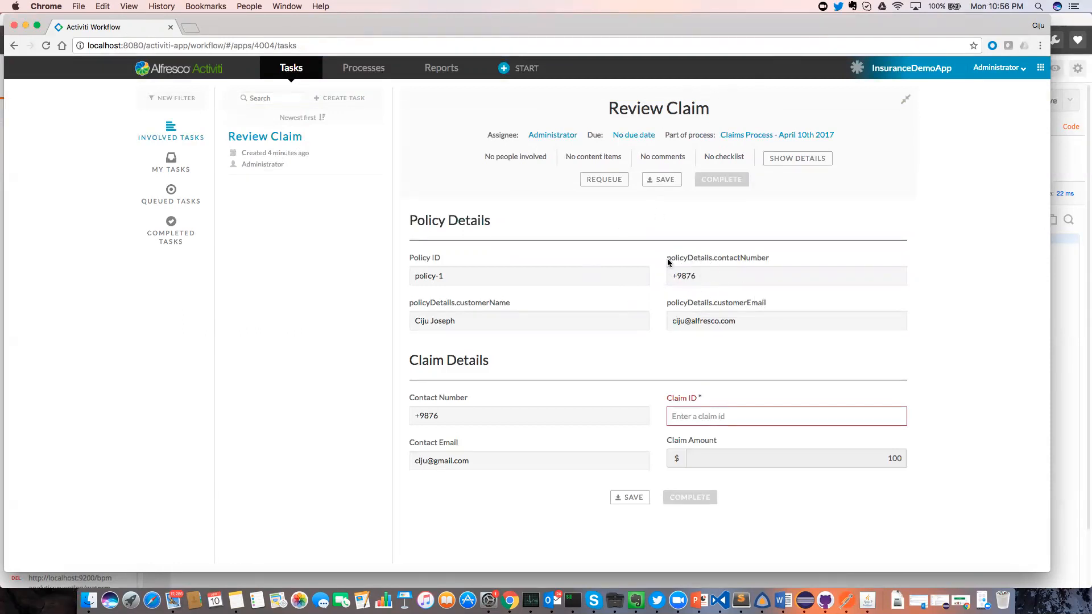
Compare the updated policy contact number and customer e-mail between Postman and the Review Claim form.
drag(672, 277, 707, 282)
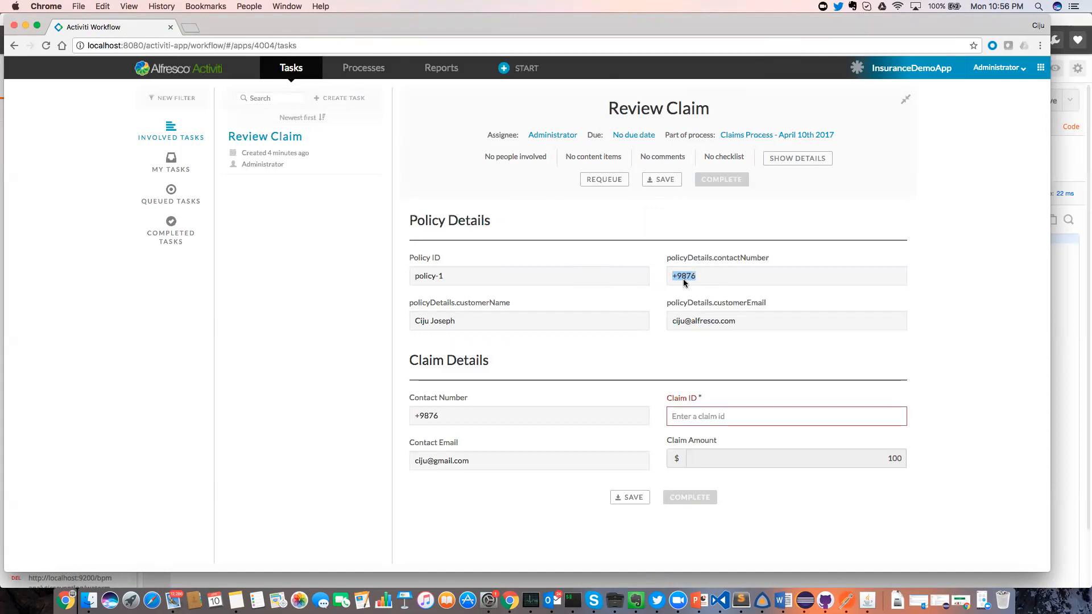
key(super+Tab)
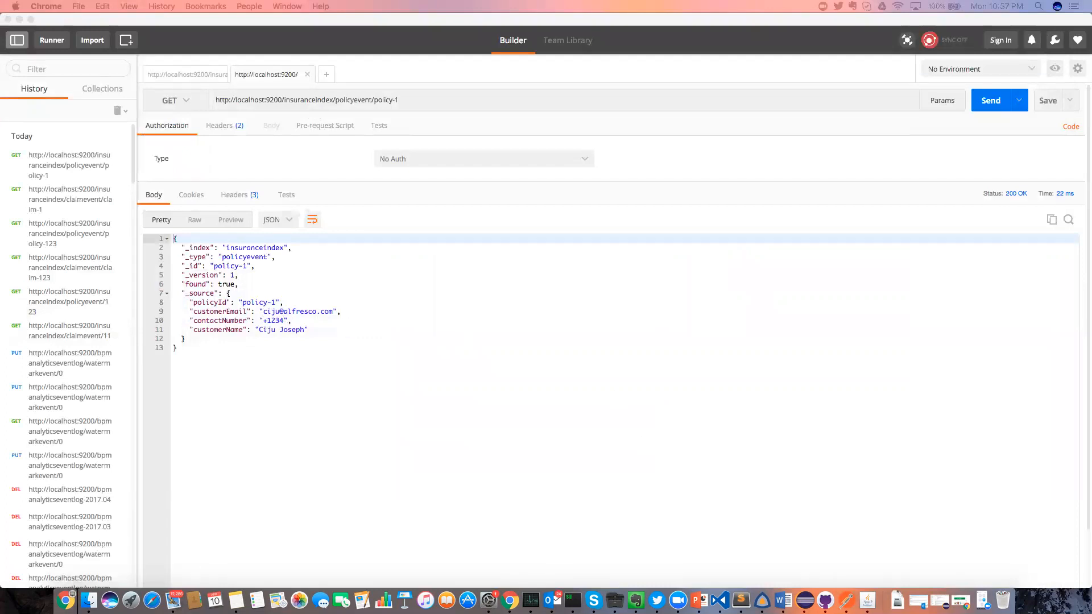
click(510, 600)
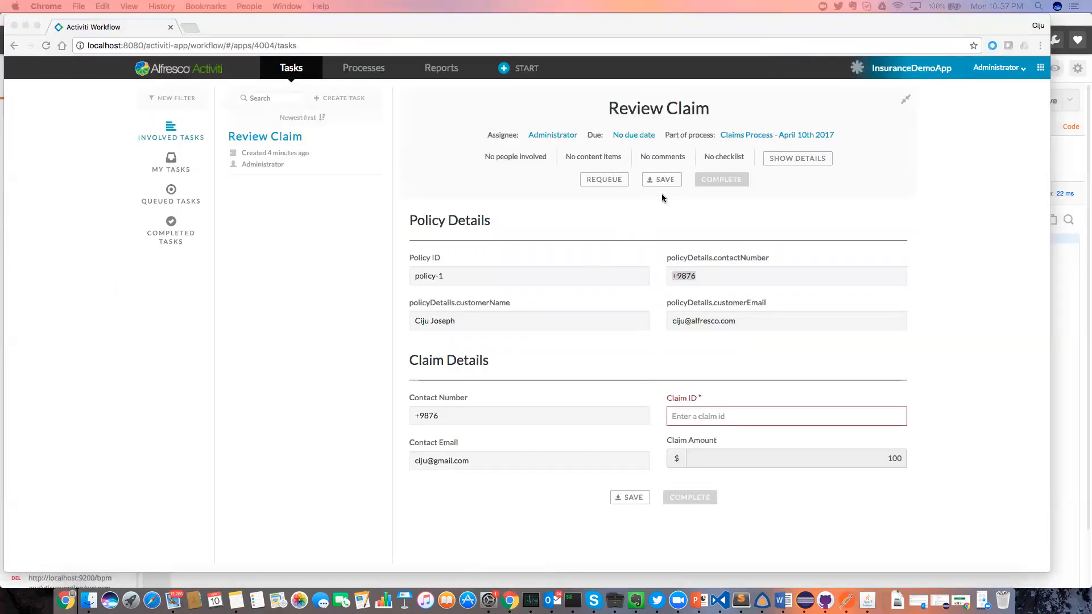
double_click(683, 277)
drag(671, 321, 755, 320)
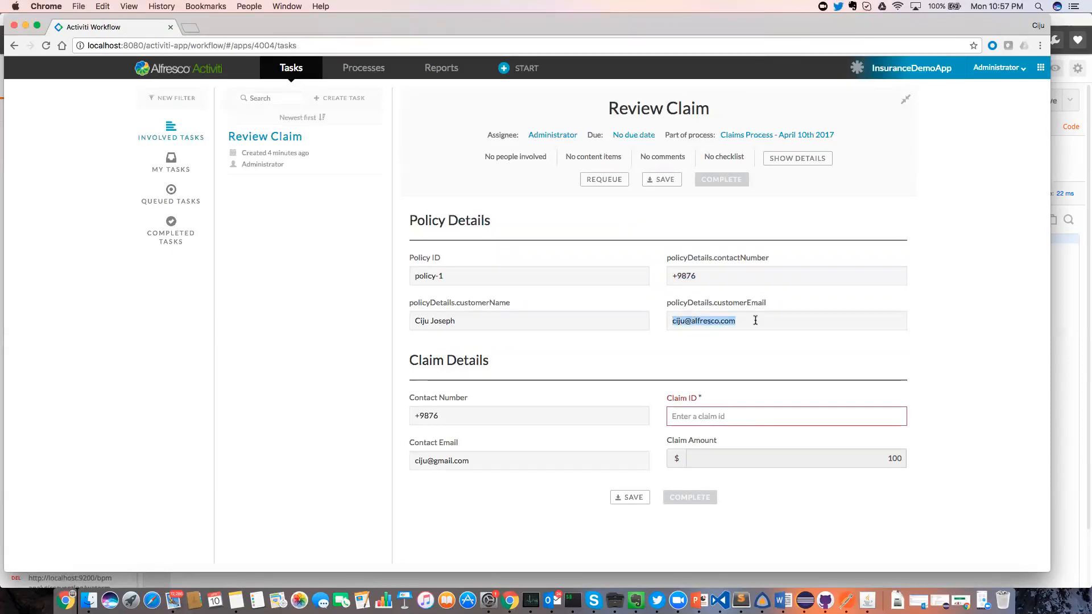
Enter claim-1 as the Claim ID and complete the Review Claim task.
click(719, 417)
text(c)
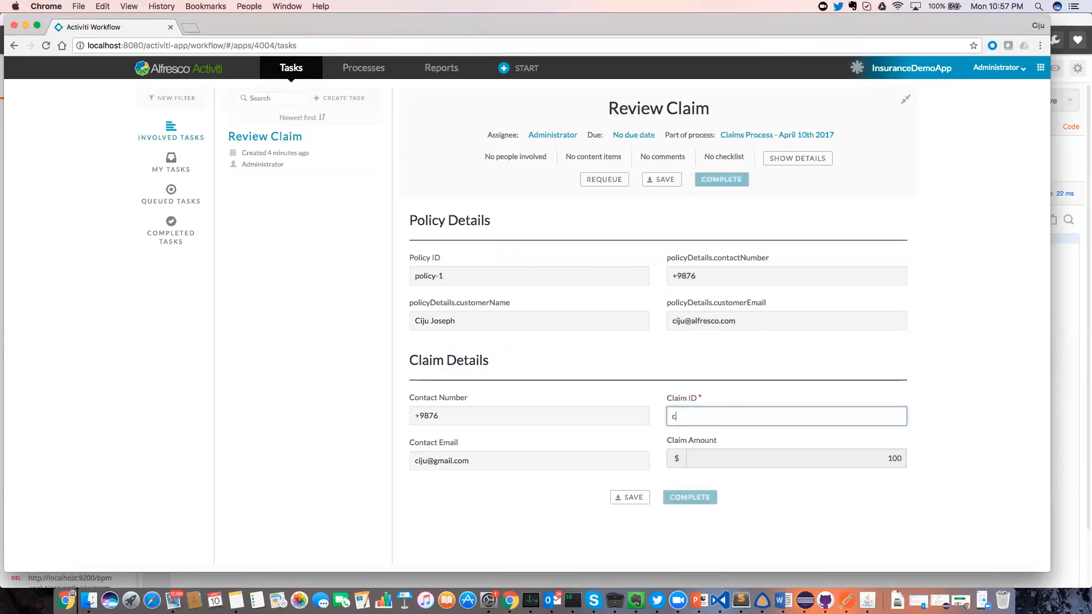
text(laim-1)
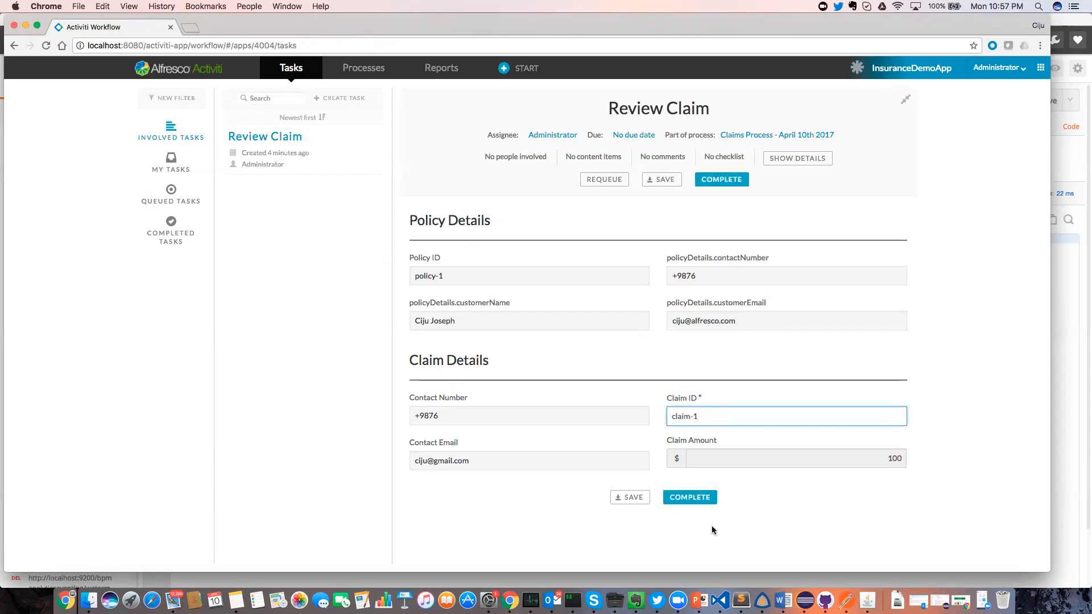
click(701, 499)
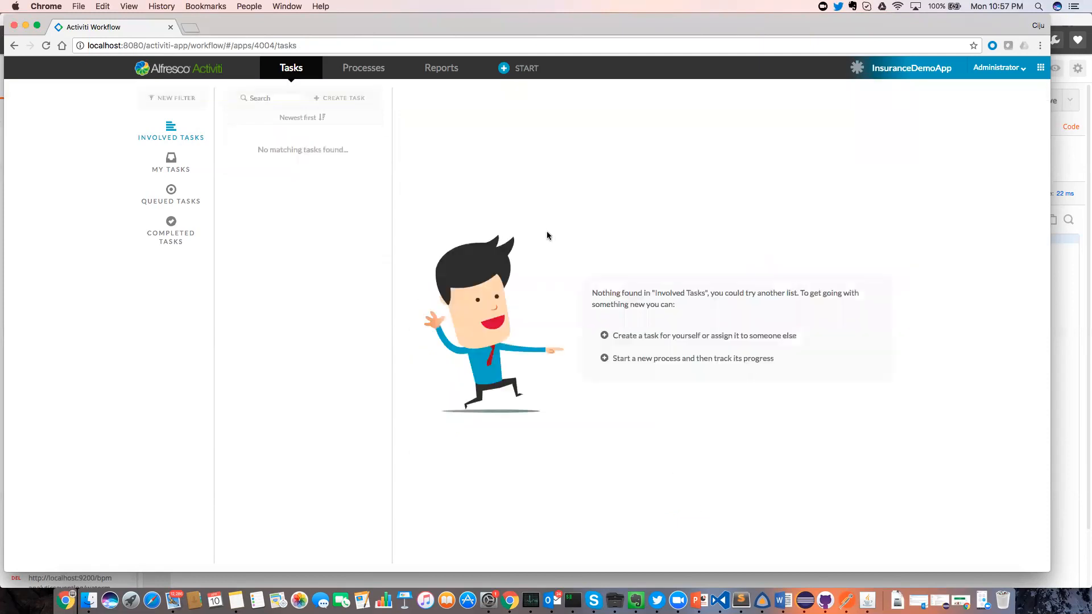
key(super+Tab)
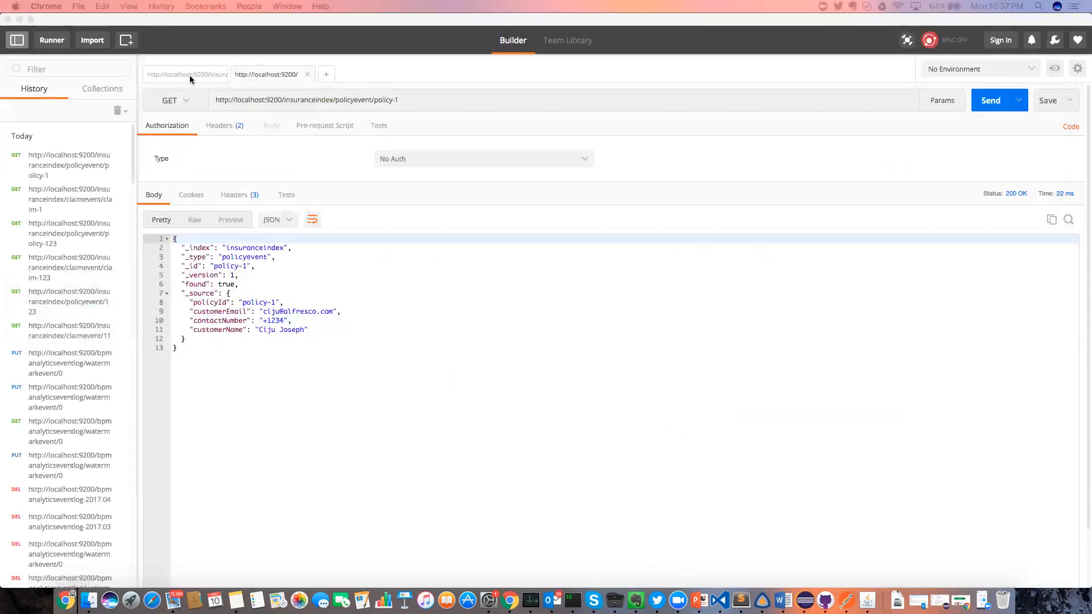
Re-send the GET claimevent/claim-1 request from its Postman tab.
click(188, 72)
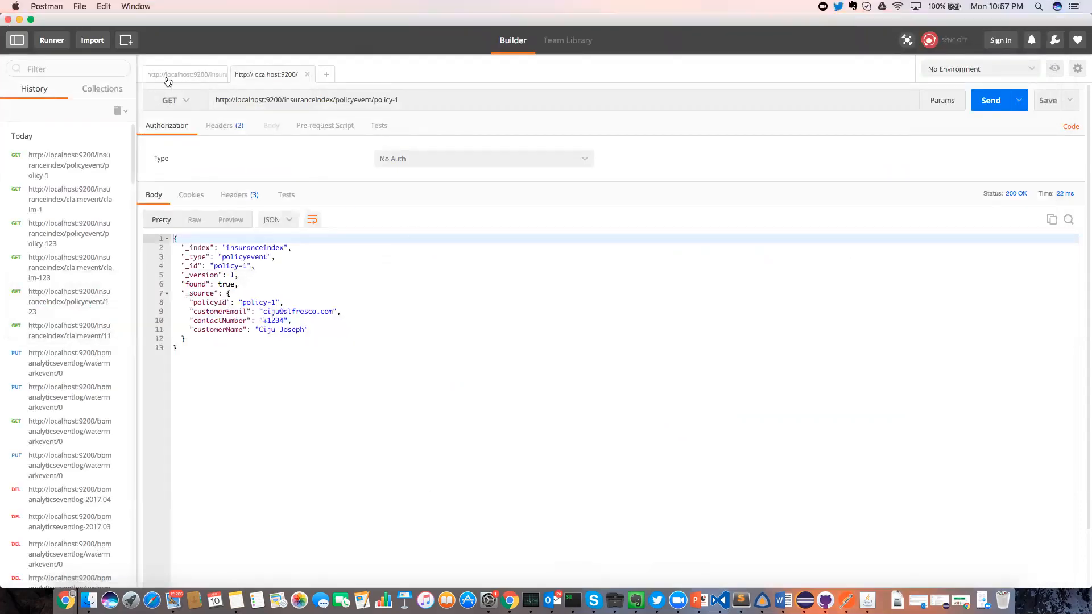
click(170, 80)
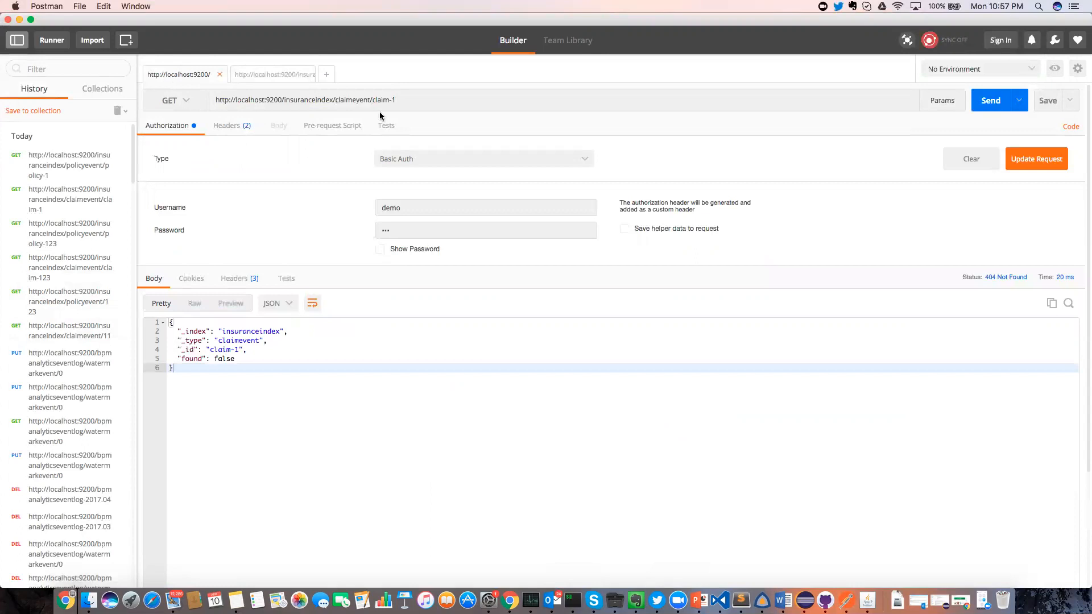
click(353, 100)
click(348, 101)
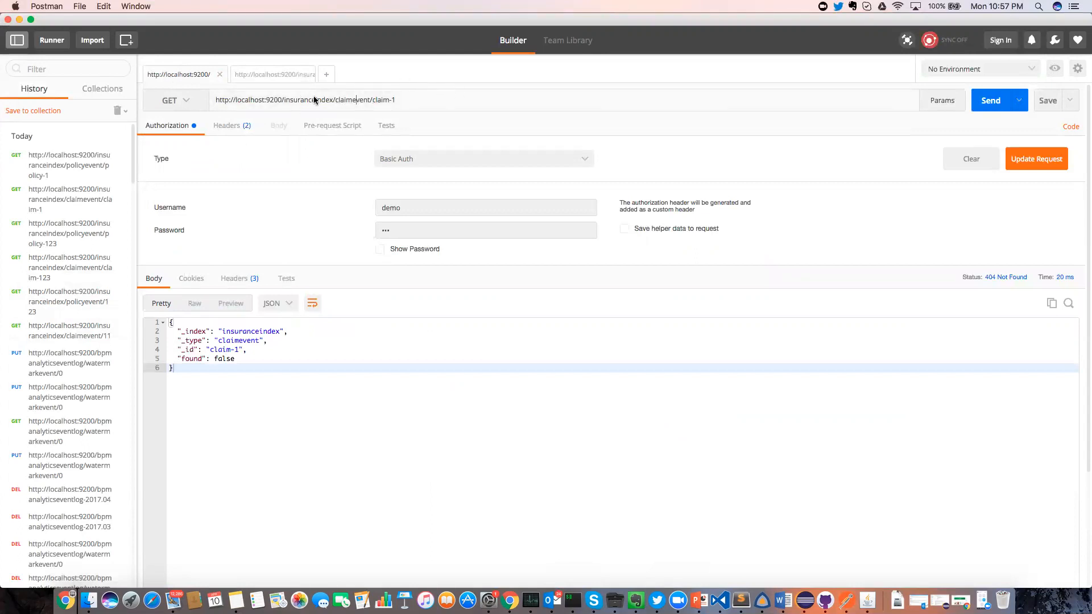
click(361, 101)
click(990, 100)
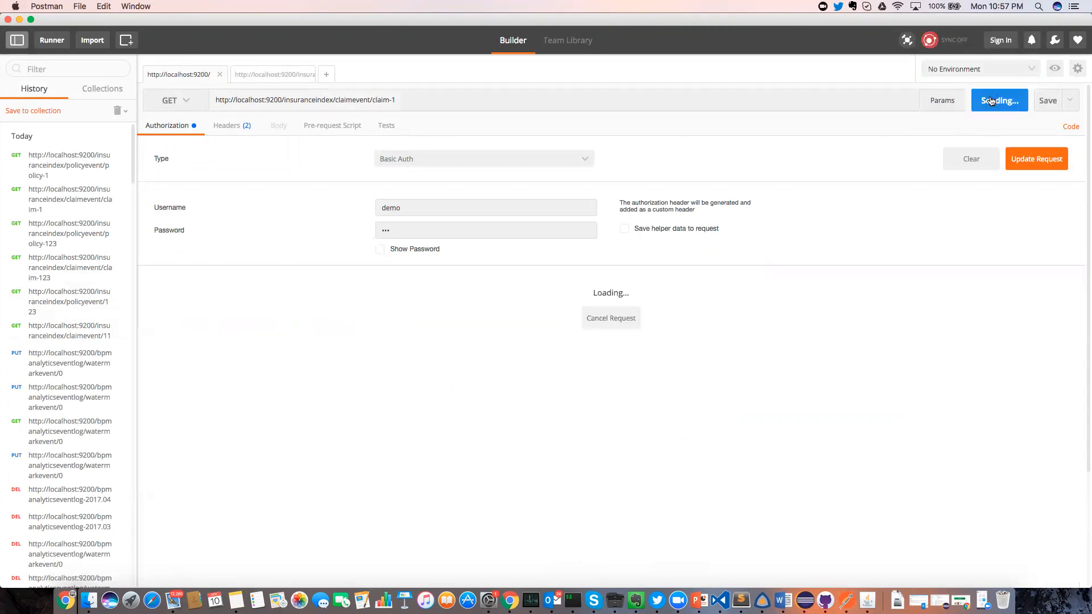
Highlight the returned claim's contact numbers, customerEmail and its policyId policy-1 link.
click(244, 385)
double_click(310, 385)
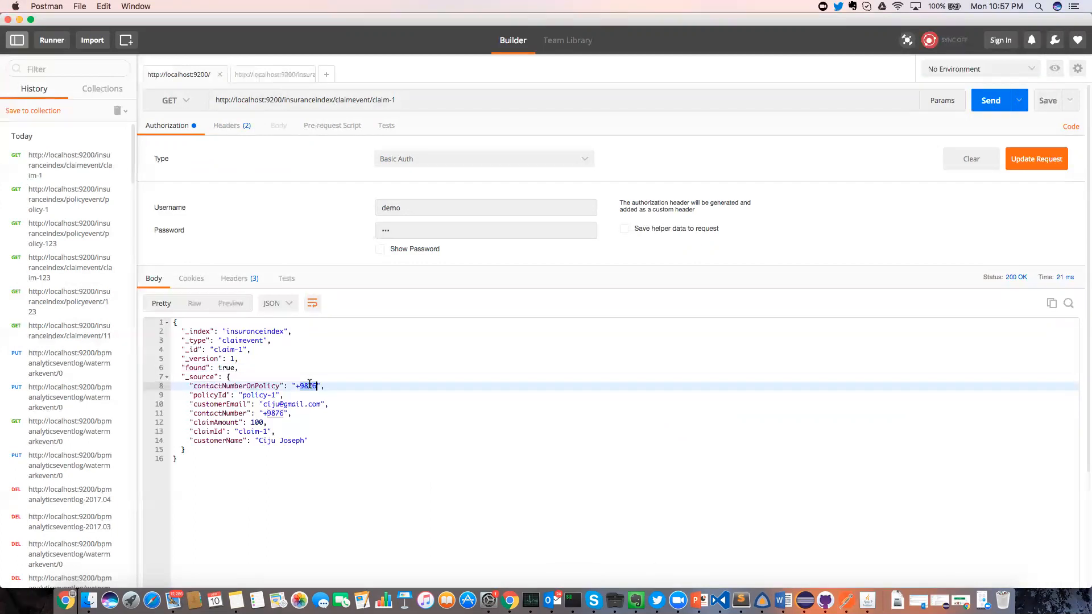
double_click(205, 413)
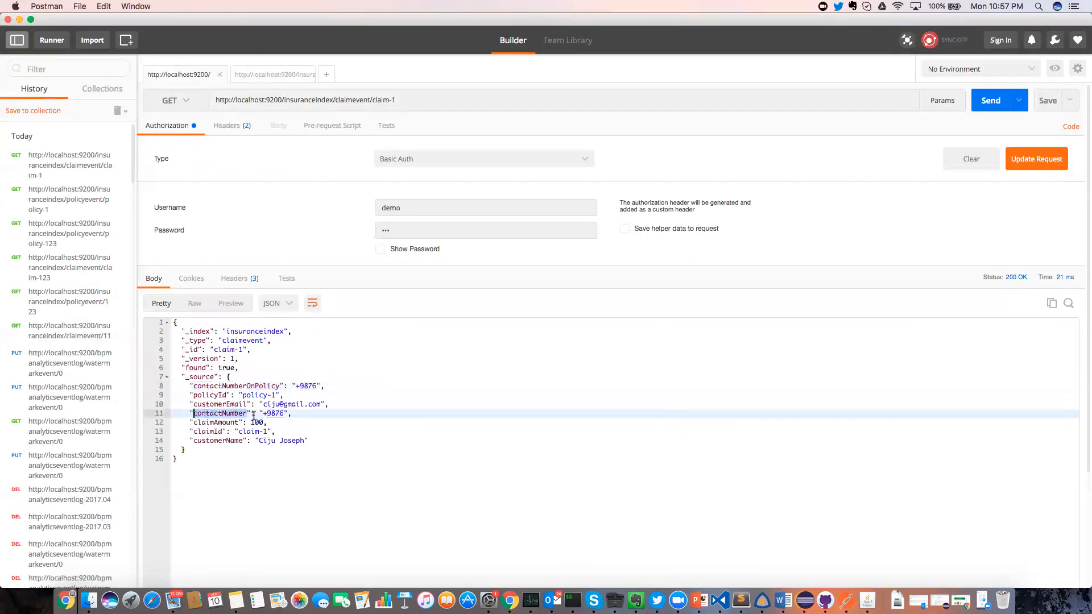
double_click(275, 413)
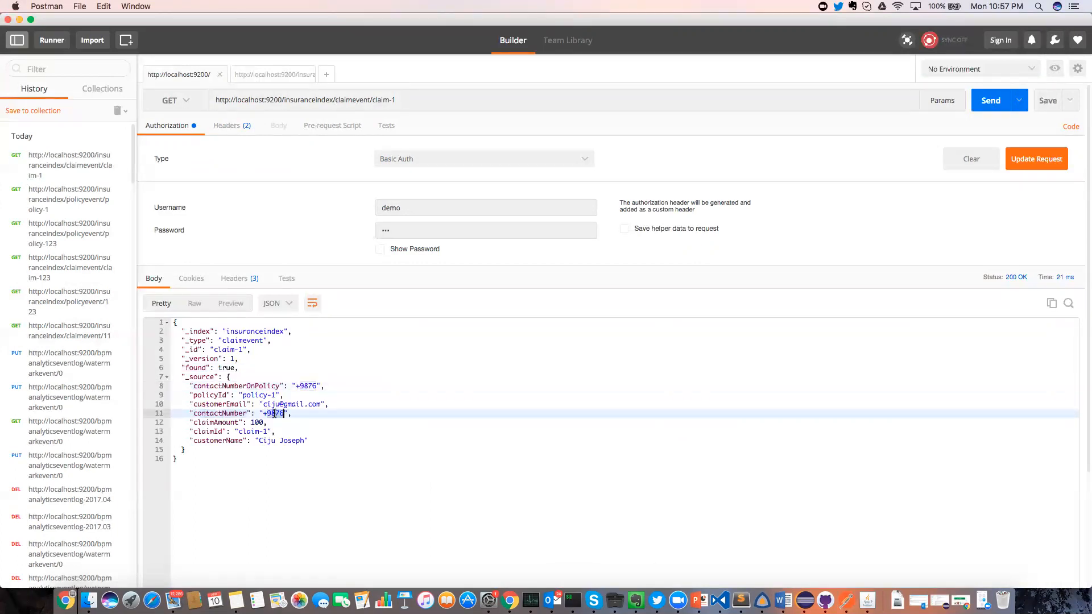
double_click(308, 386)
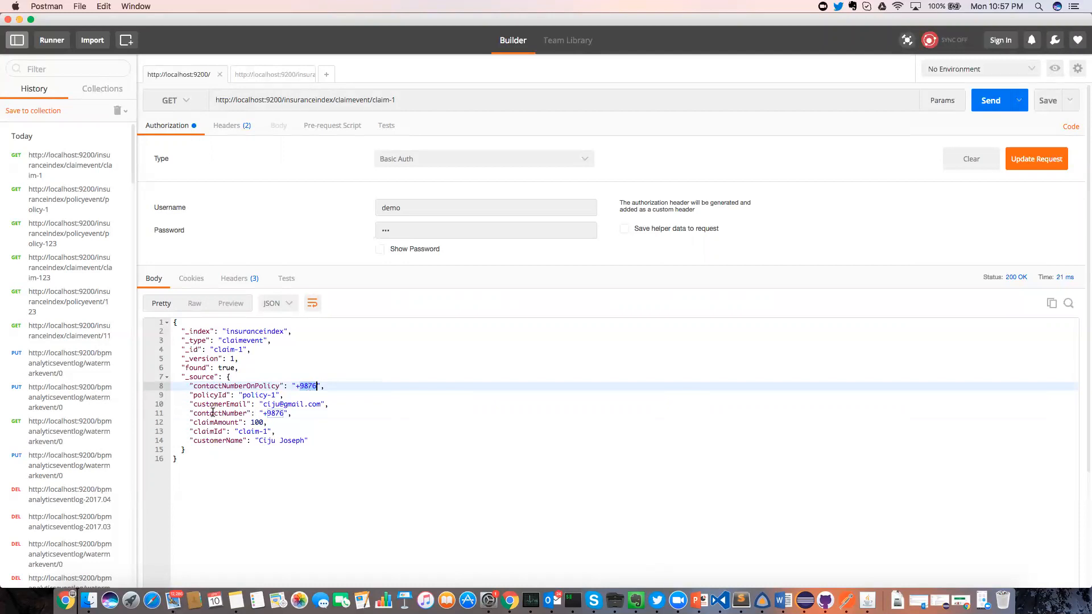
double_click(271, 413)
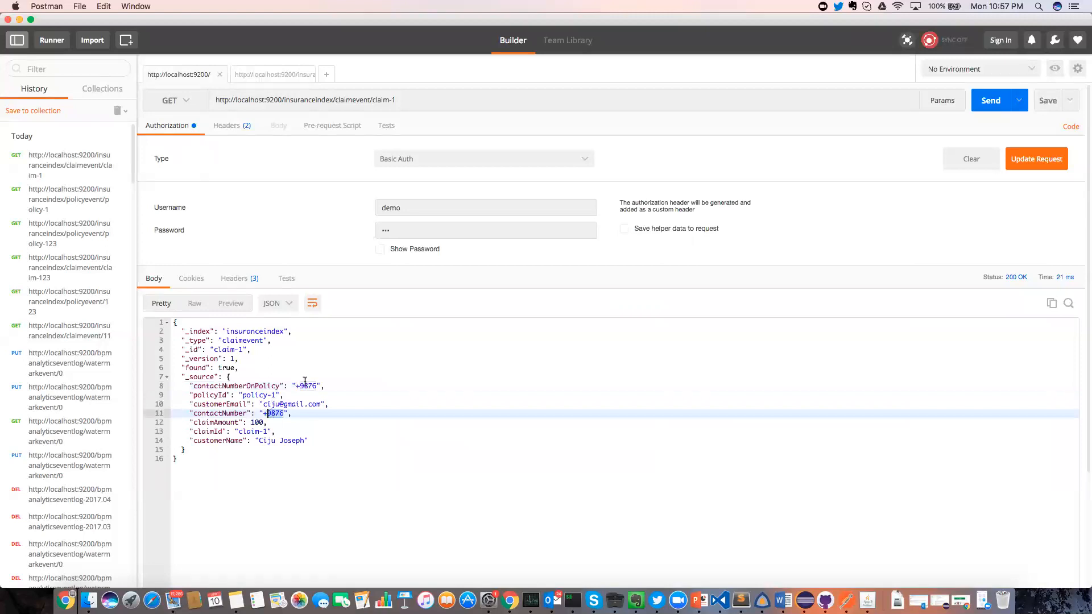
double_click(220, 406)
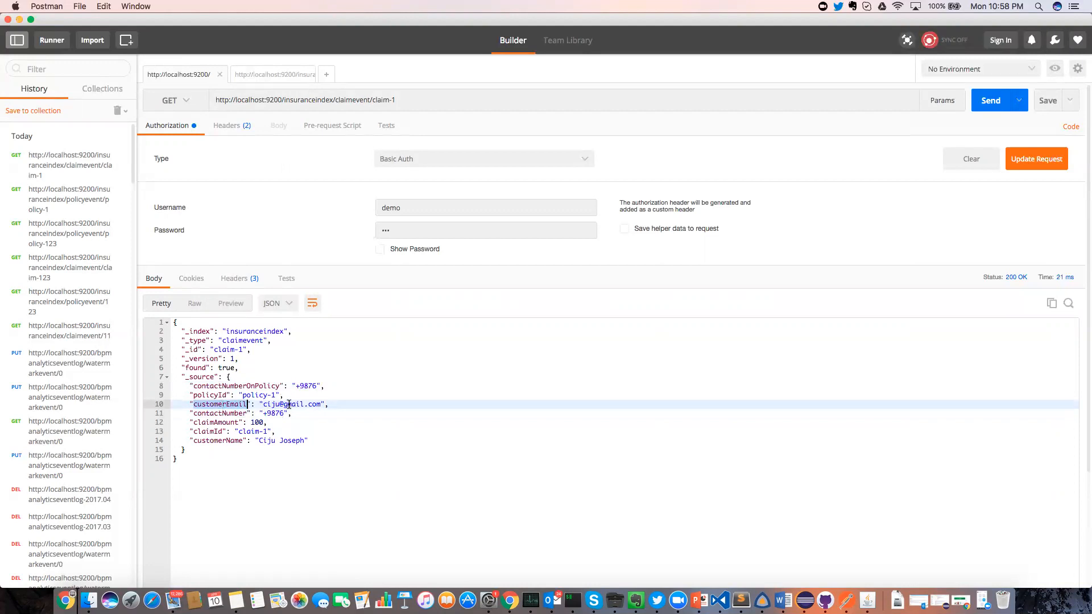
double_click(218, 395)
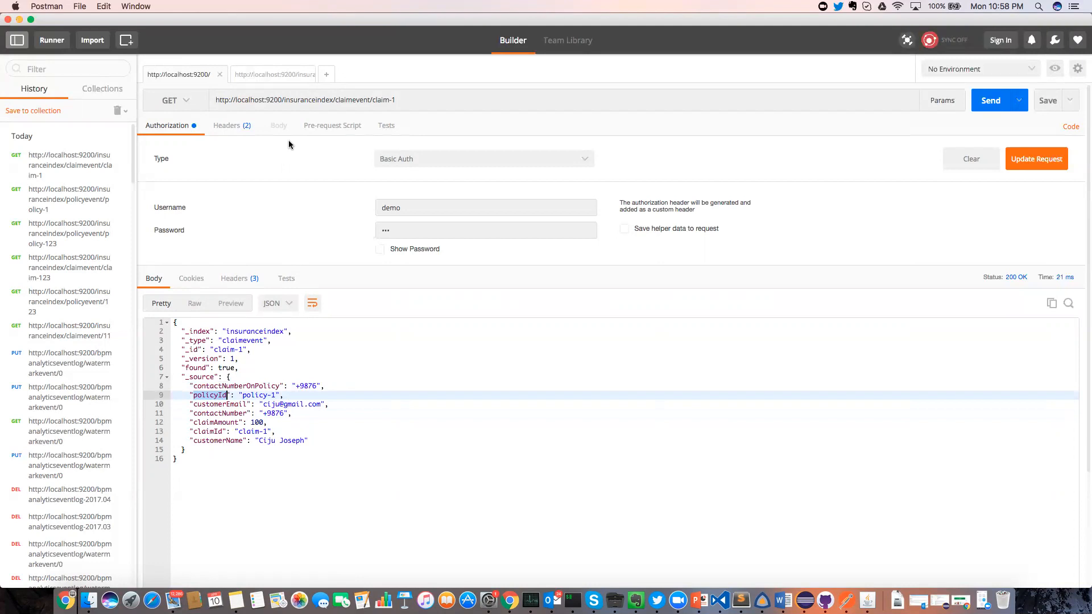
key(super+Tab)
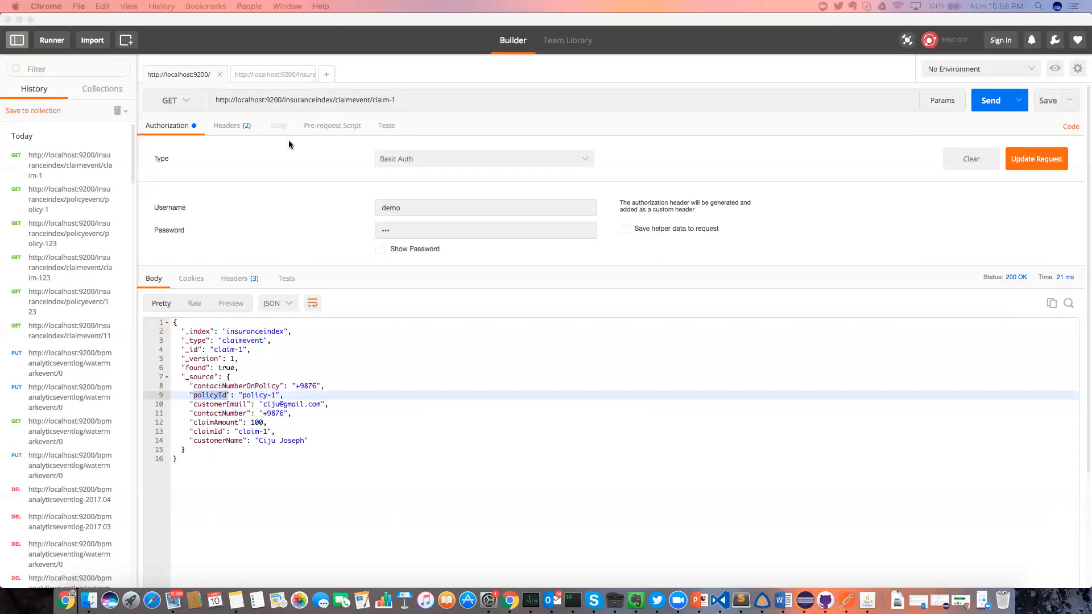
key(super+Tab)
Back in the browser, open the finished Claims Process and its completed Update Policy task.
click(510, 600)
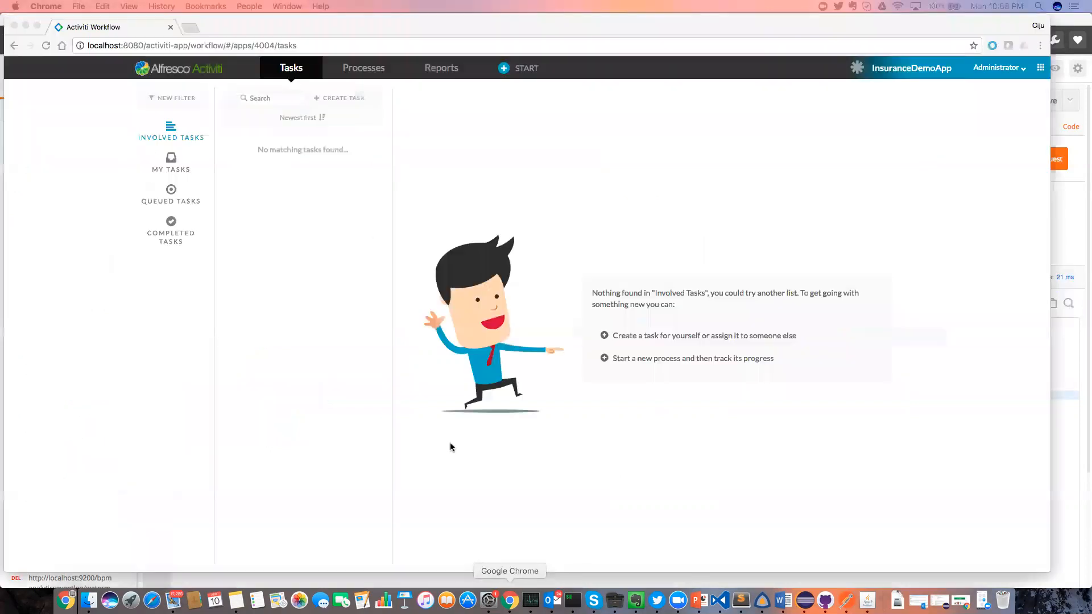
double_click(362, 68)
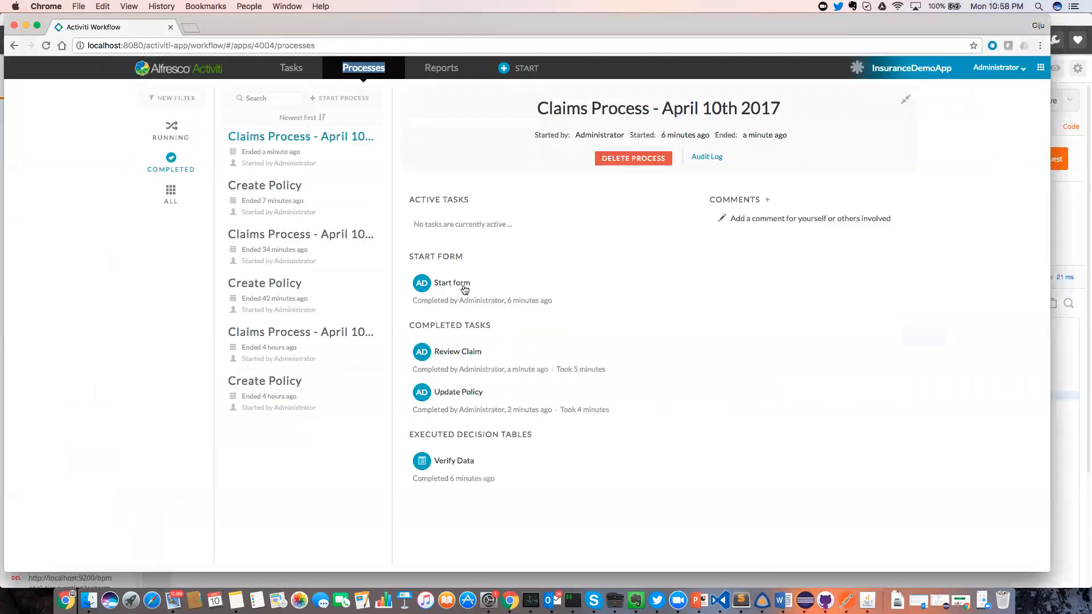
click(453, 392)
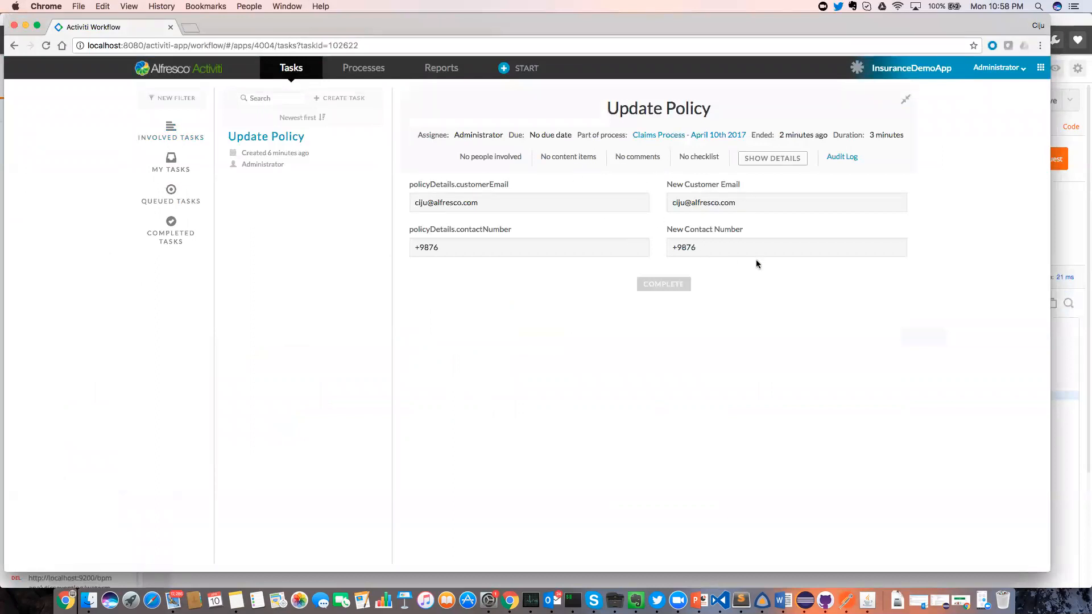
From the app landing page, enter the Kickstart App and edit the Create Policy model.
click(186, 72)
click(220, 134)
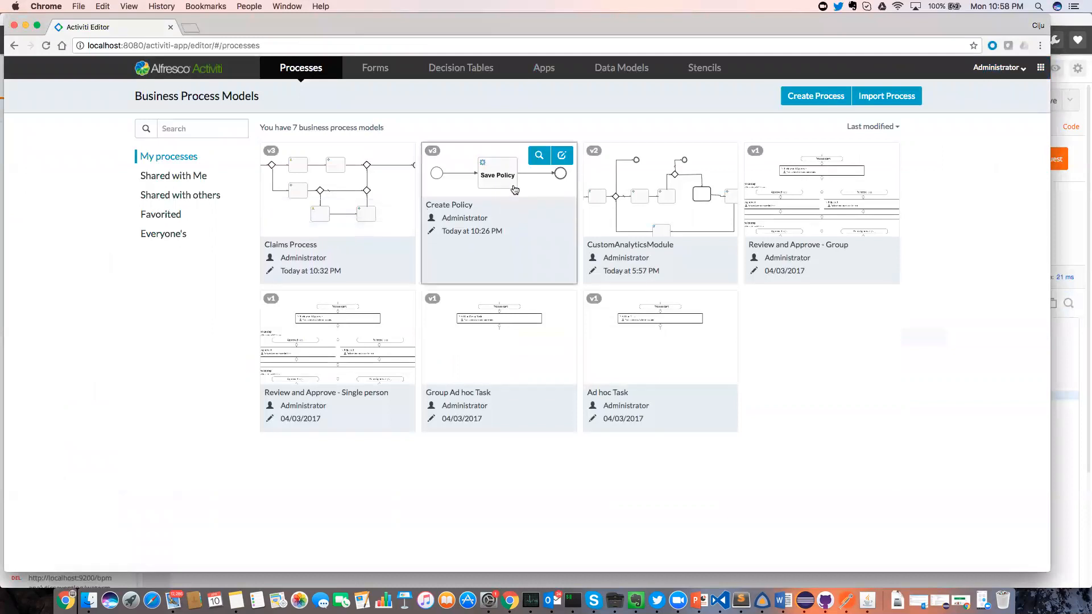
click(563, 155)
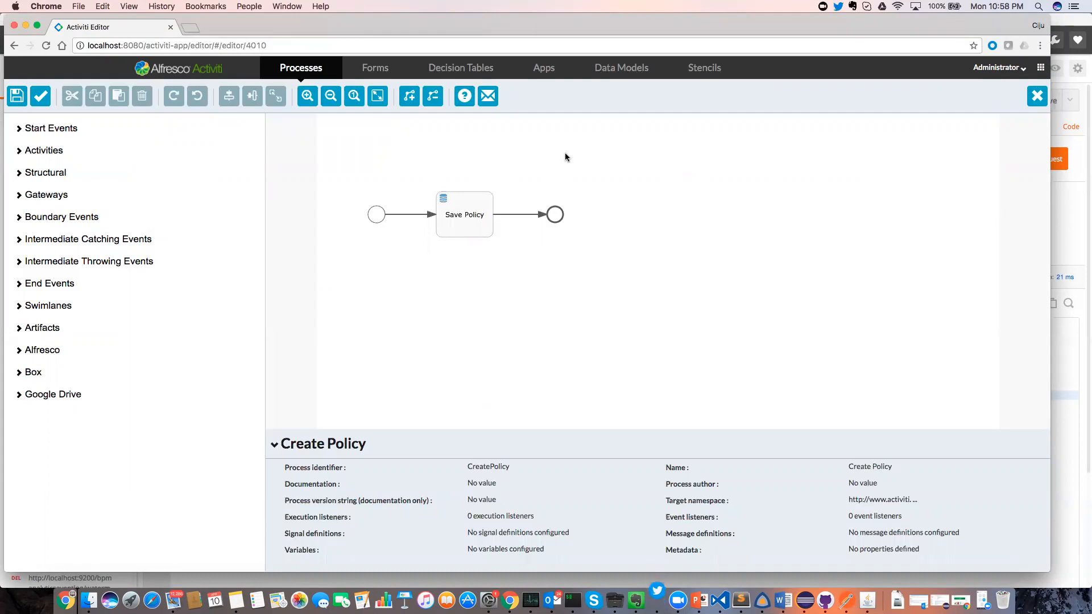
Review the start event's Create Policy Form, then select the Save Policy store entity task.
click(375, 216)
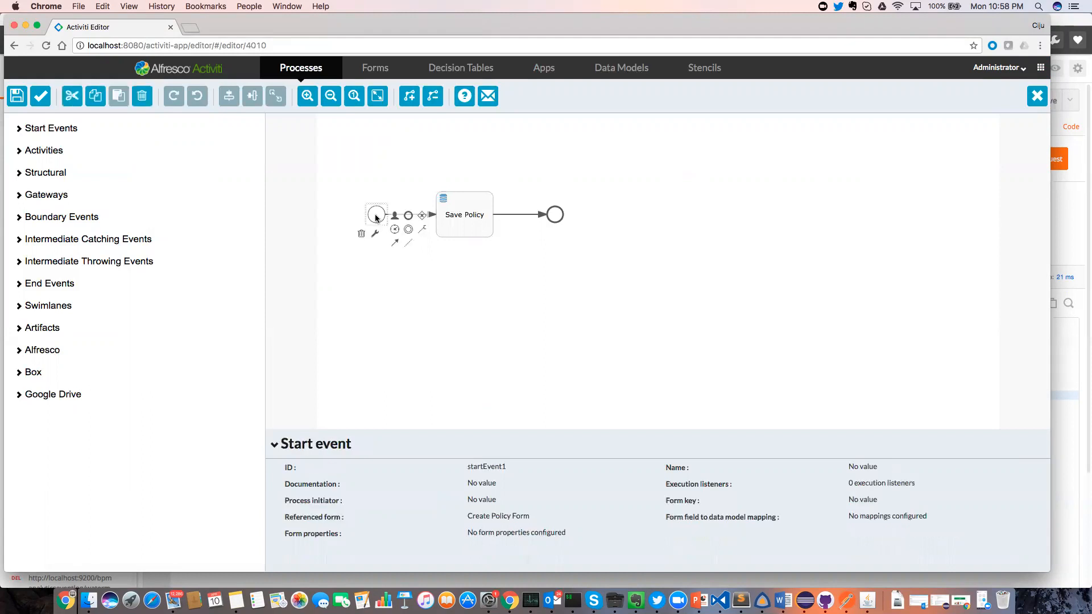
click(542, 526)
click(745, 383)
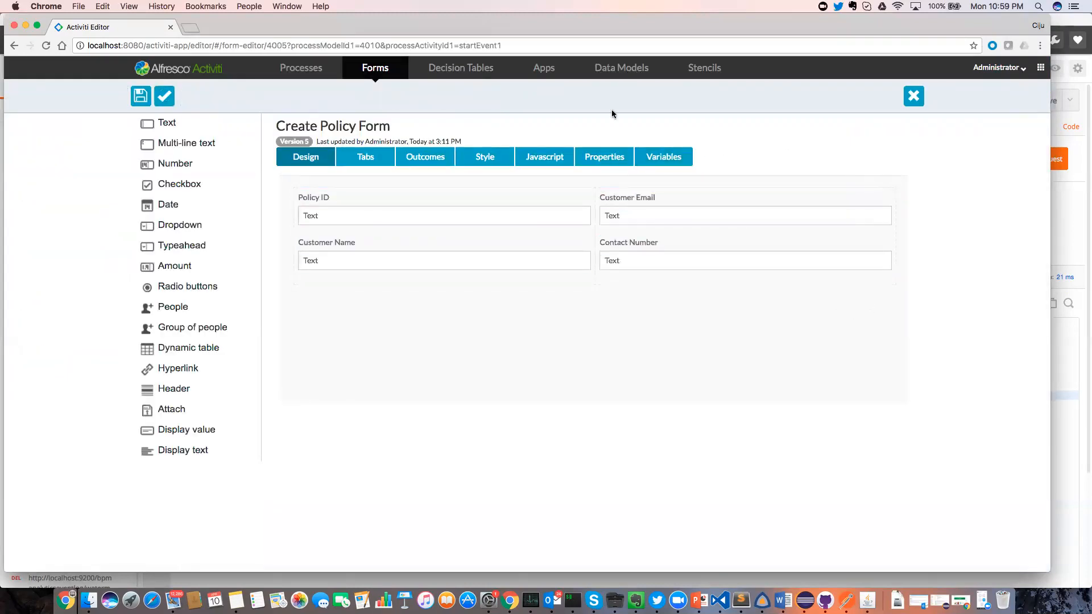
click(914, 96)
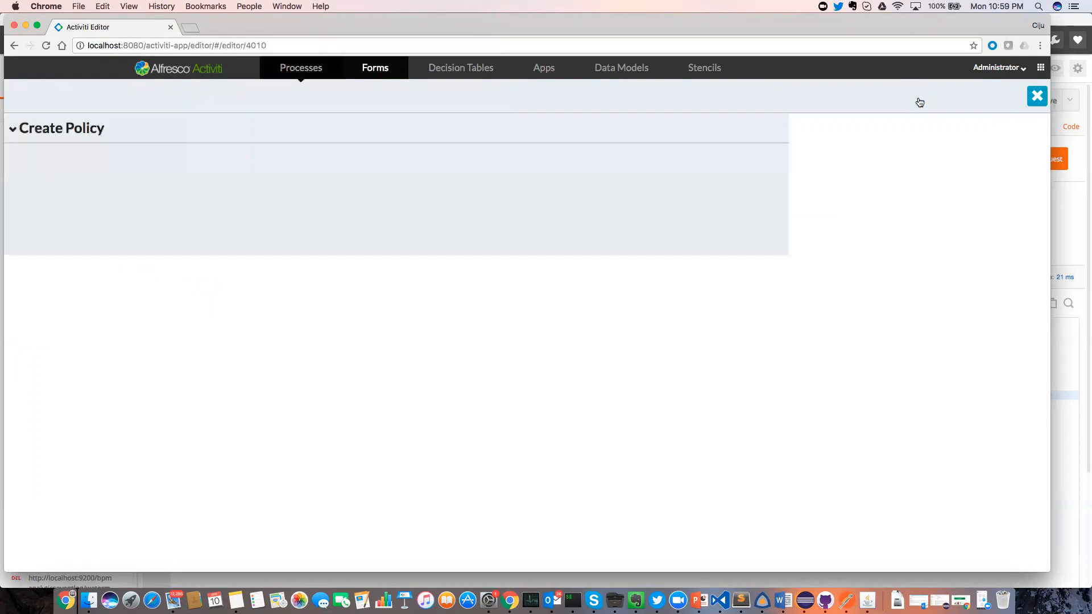
click(465, 217)
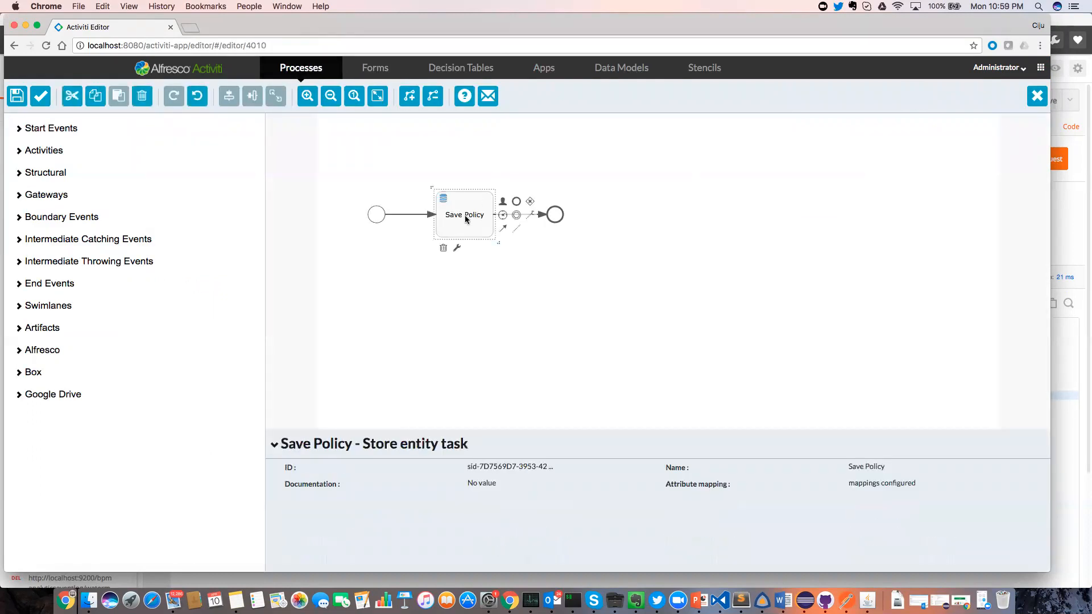
click(20, 150)
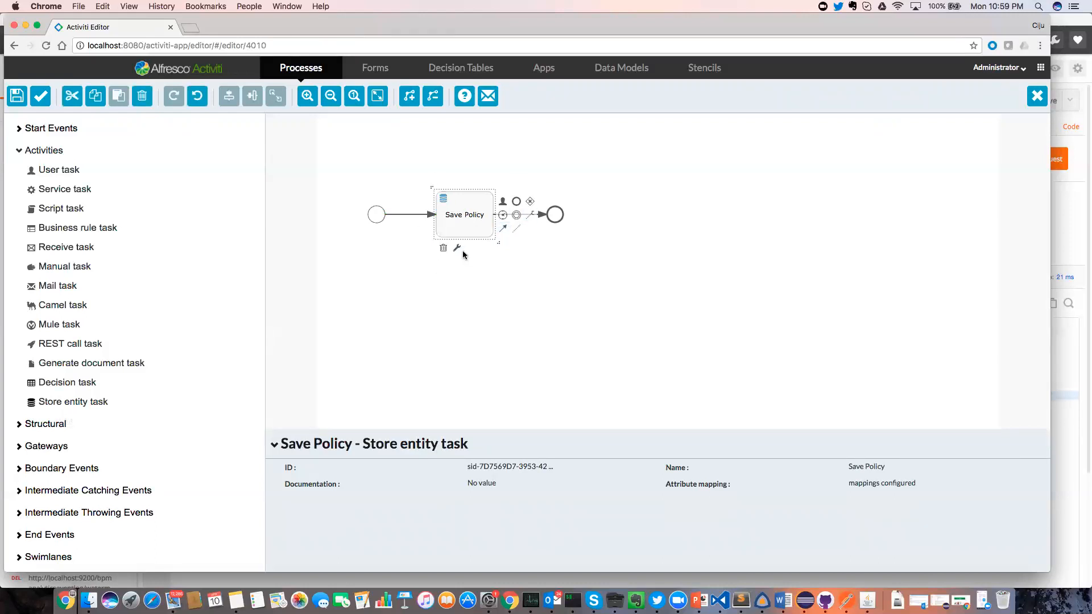
click(876, 486)
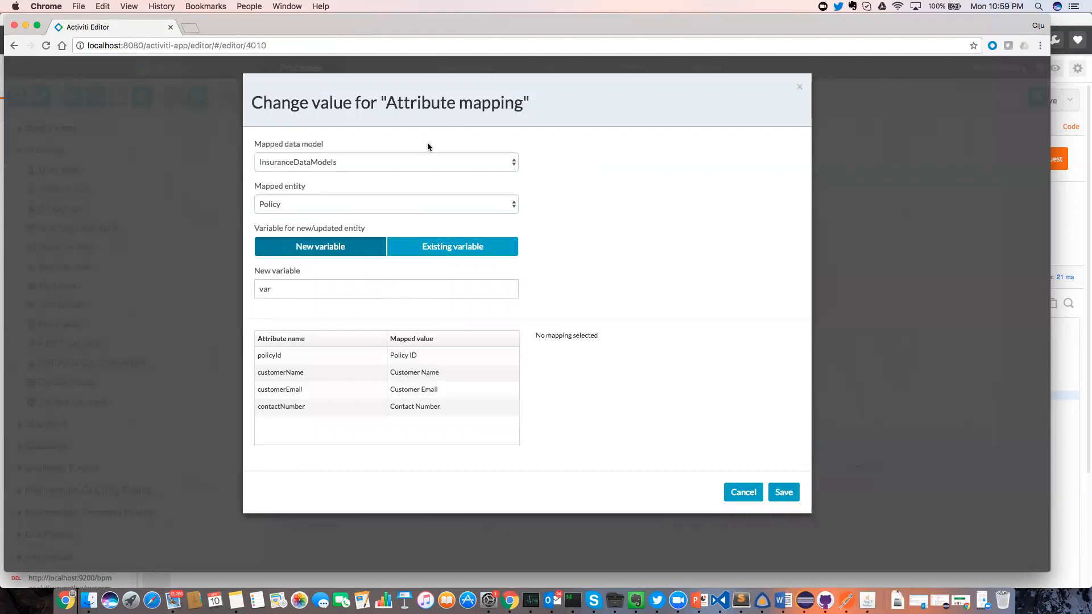
click(292, 161)
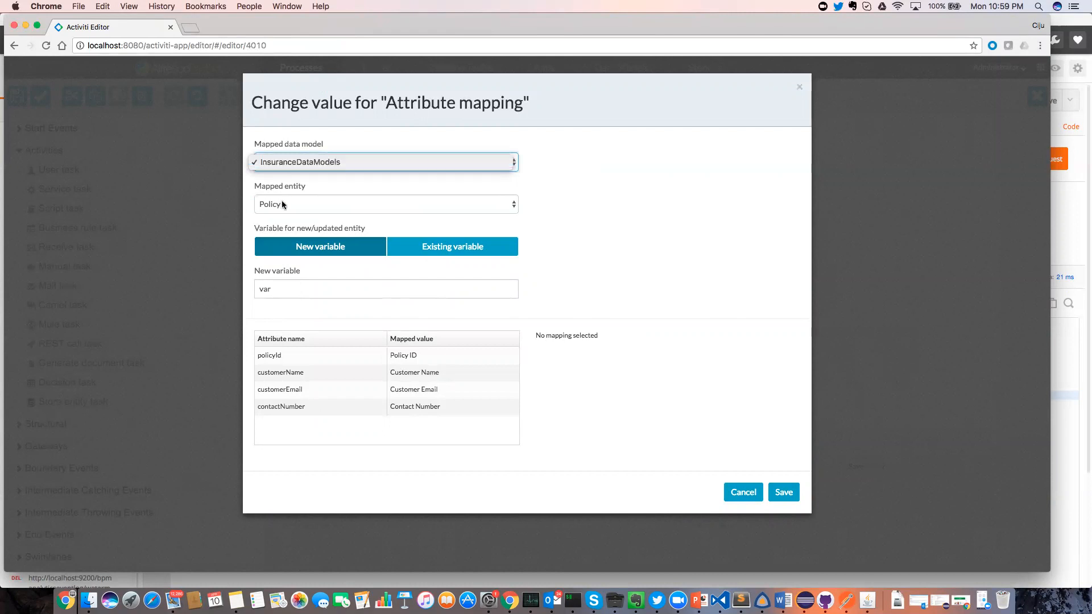
click(277, 289)
click(271, 288)
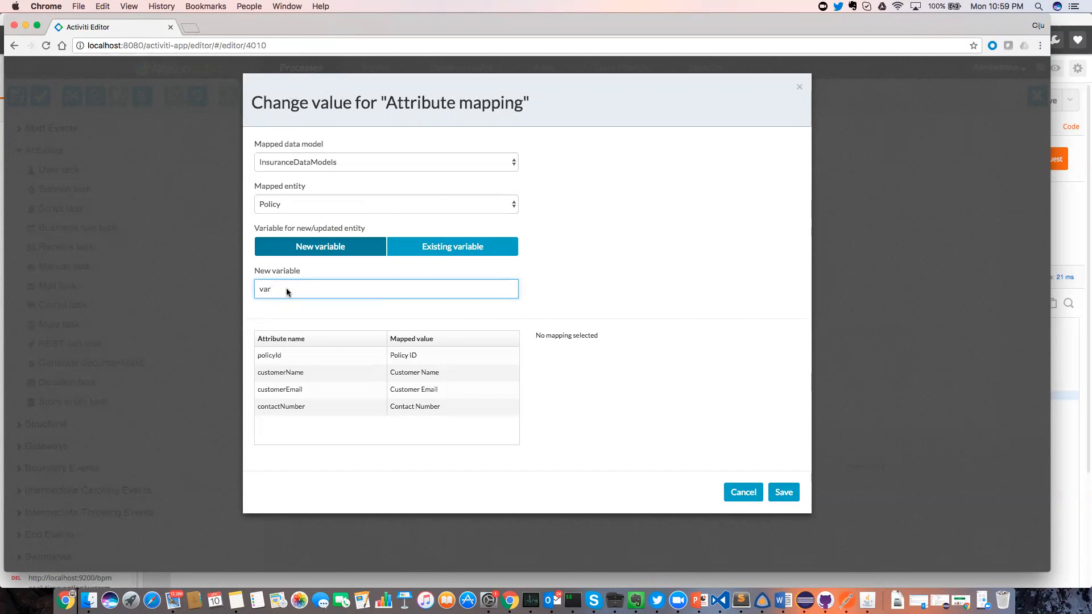
click(311, 356)
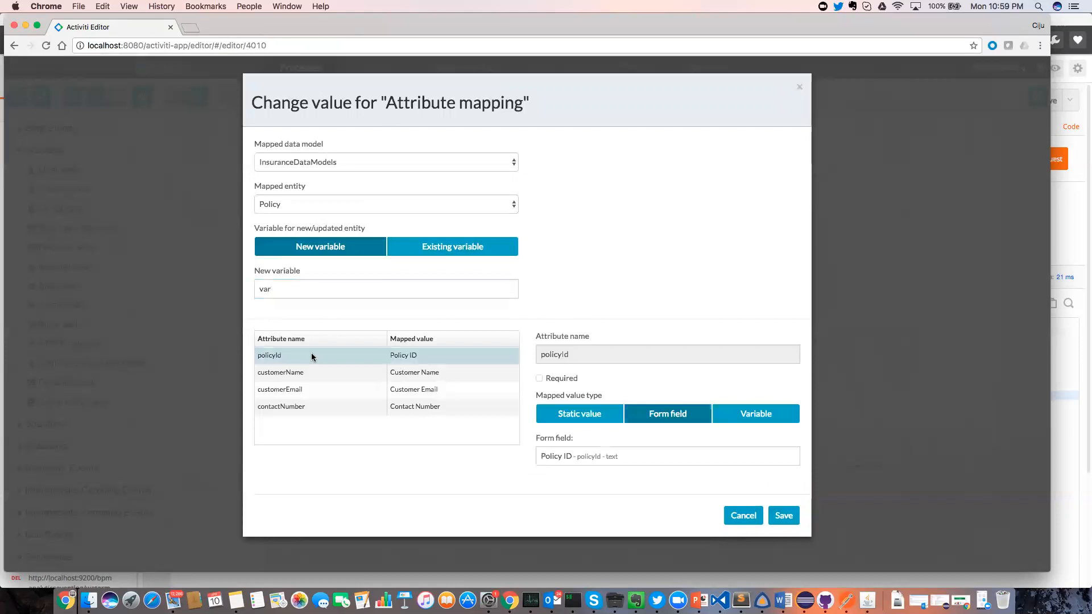
click(437, 374)
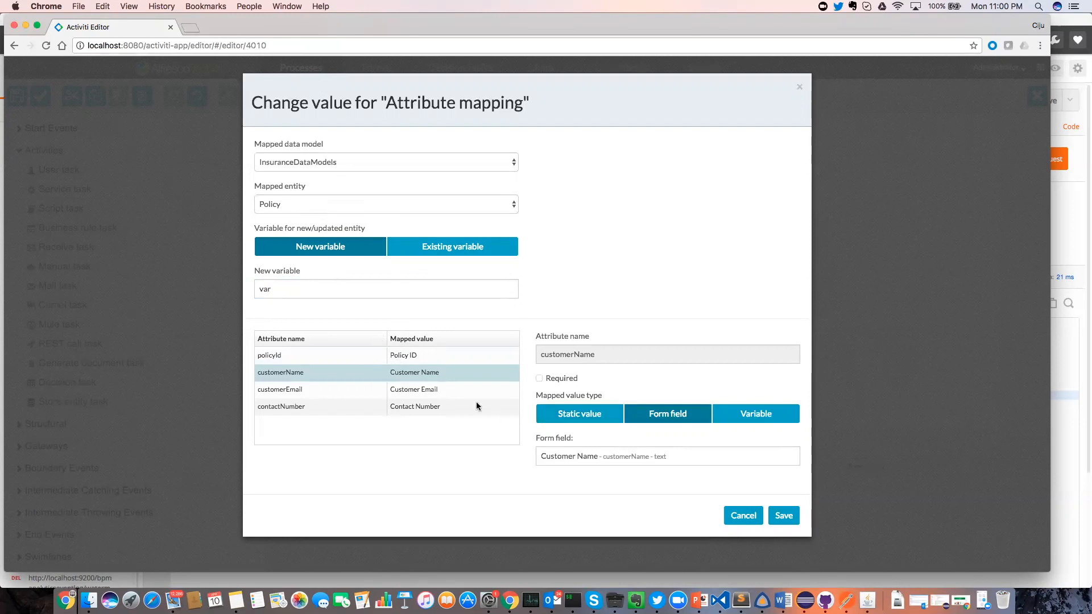
click(481, 356)
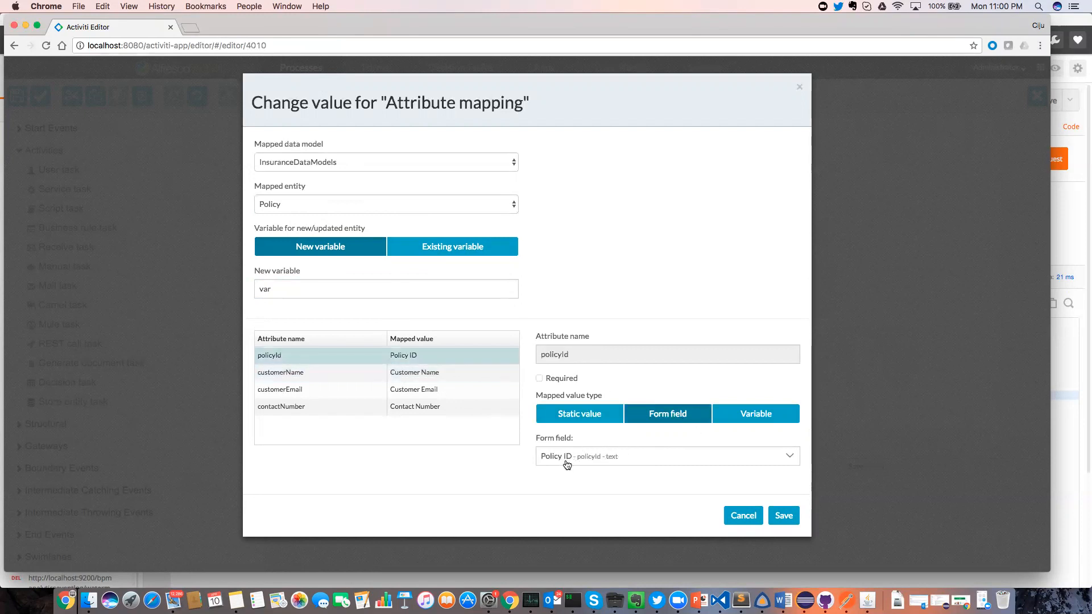
click(399, 373)
click(408, 390)
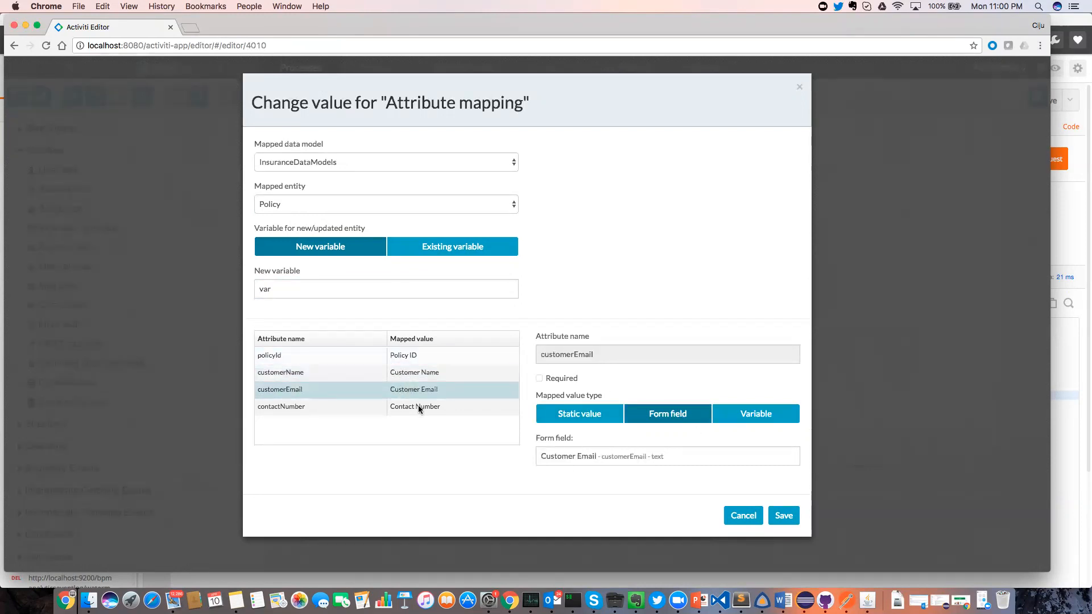
click(418, 405)
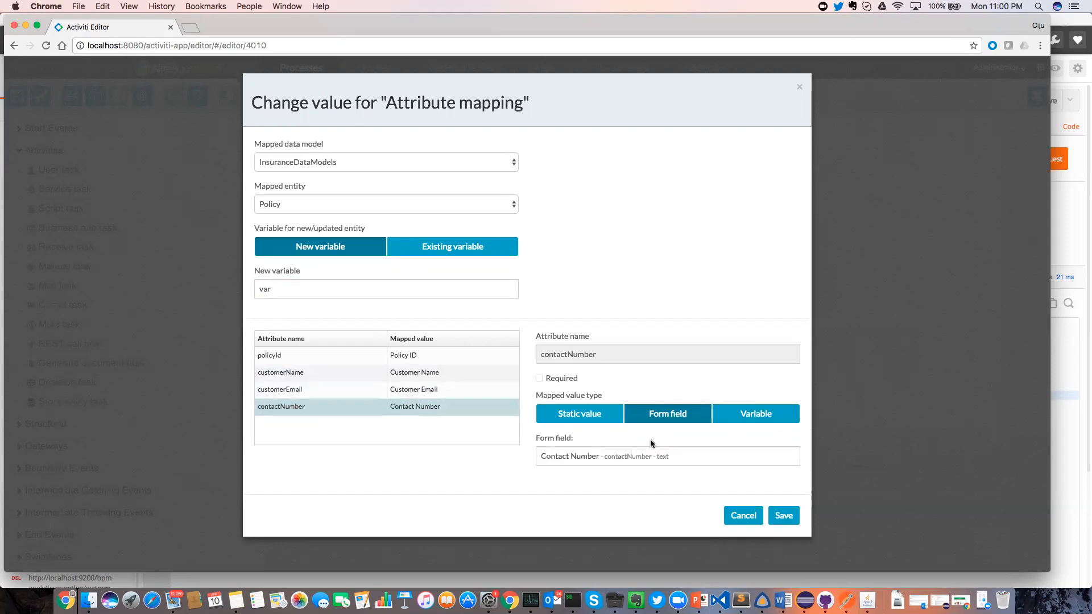
click(589, 419)
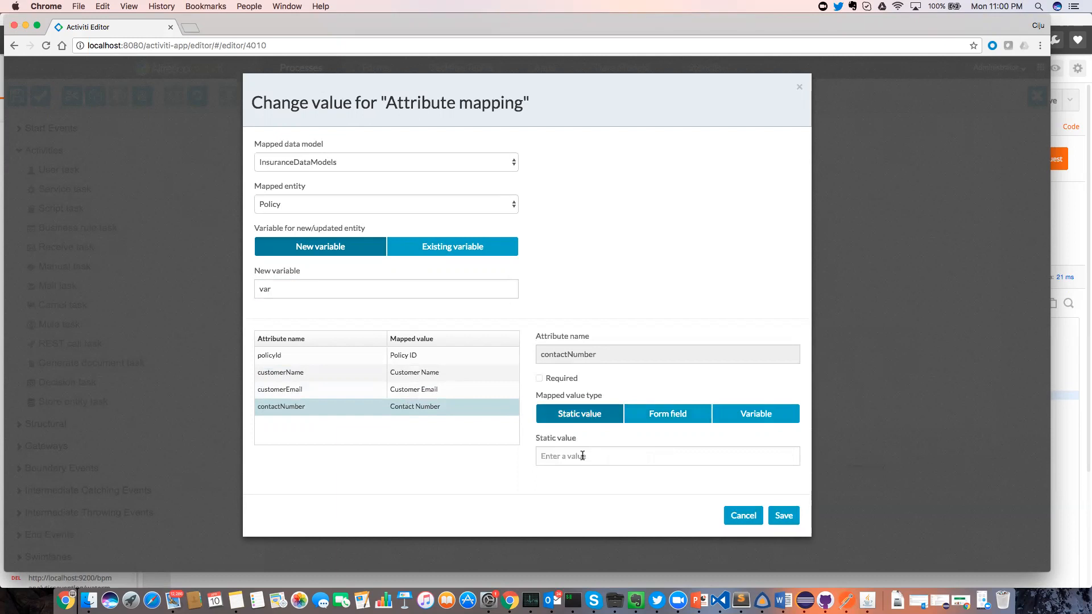
click(481, 353)
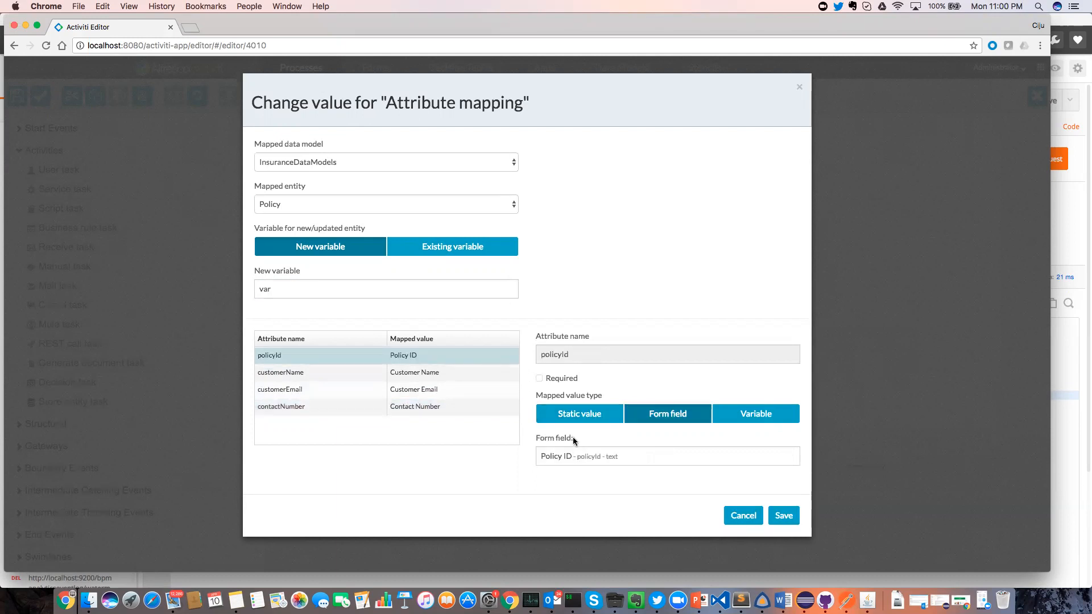
click(578, 421)
click(578, 458)
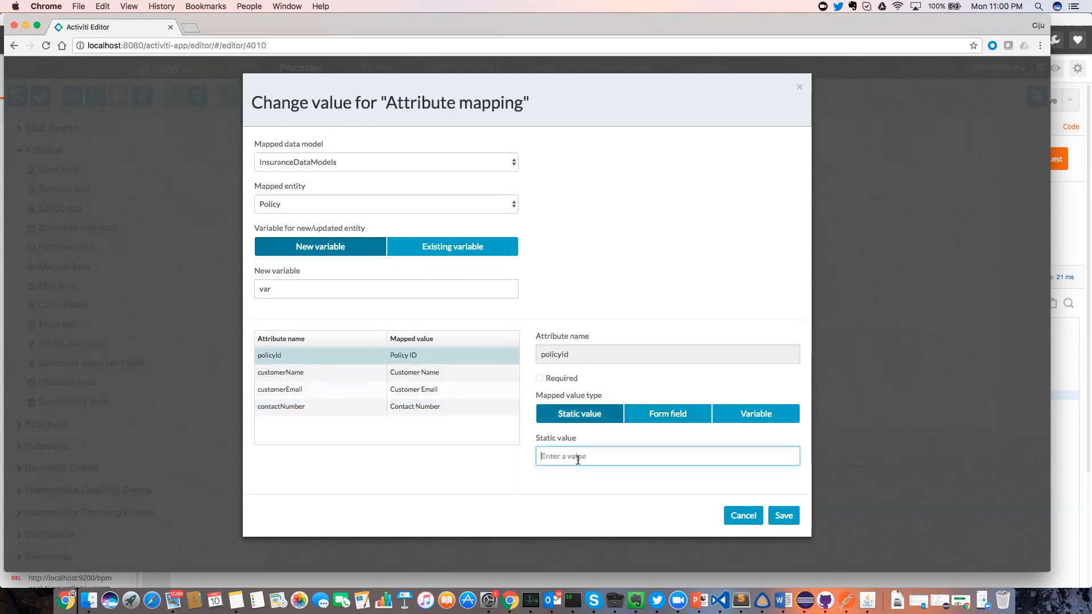
text(42134)
click(659, 418)
click(580, 415)
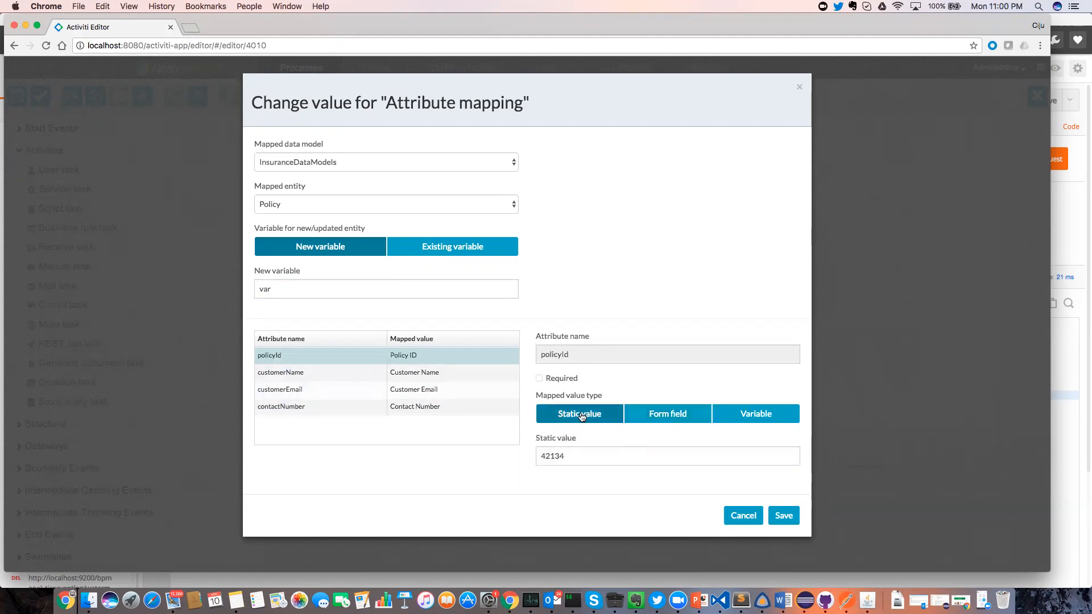
click(674, 413)
click(760, 419)
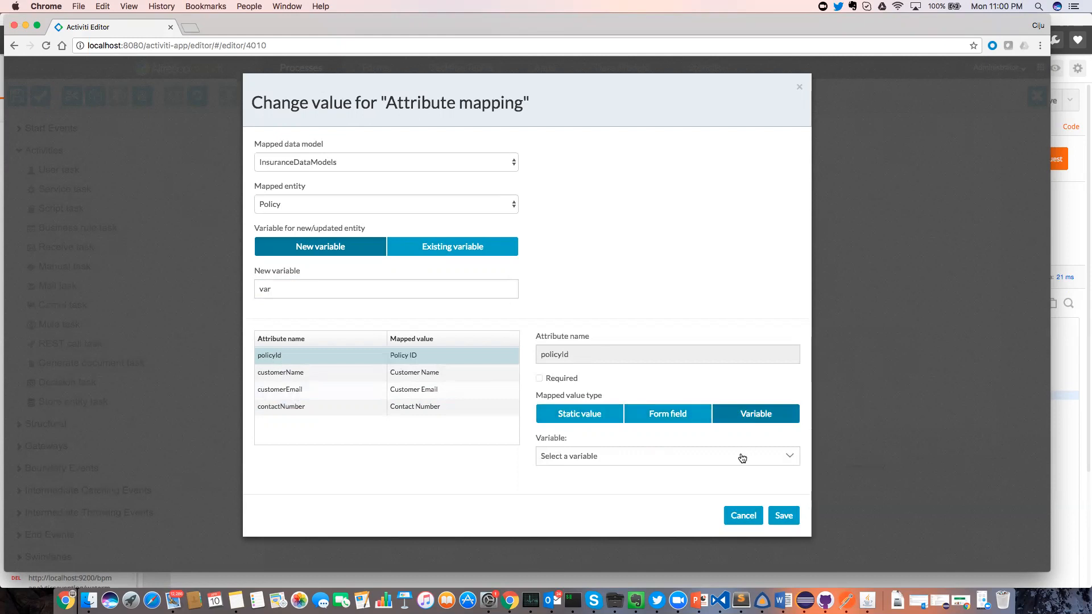
click(743, 515)
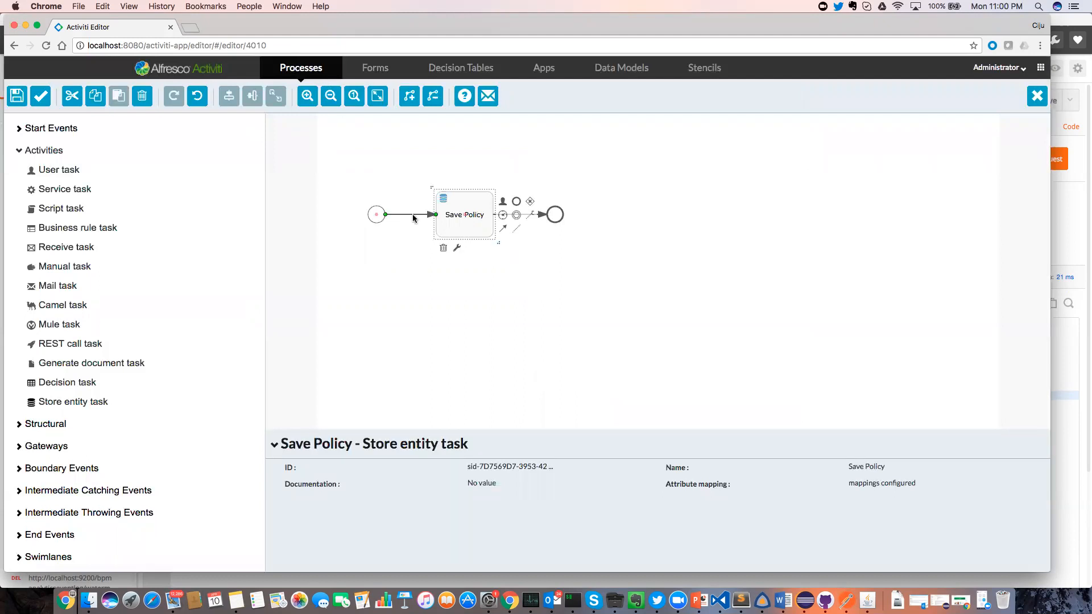
Open the Claims Process model, view its start event's New Claim Form, then reselect the start event.
click(299, 69)
click(560, 161)
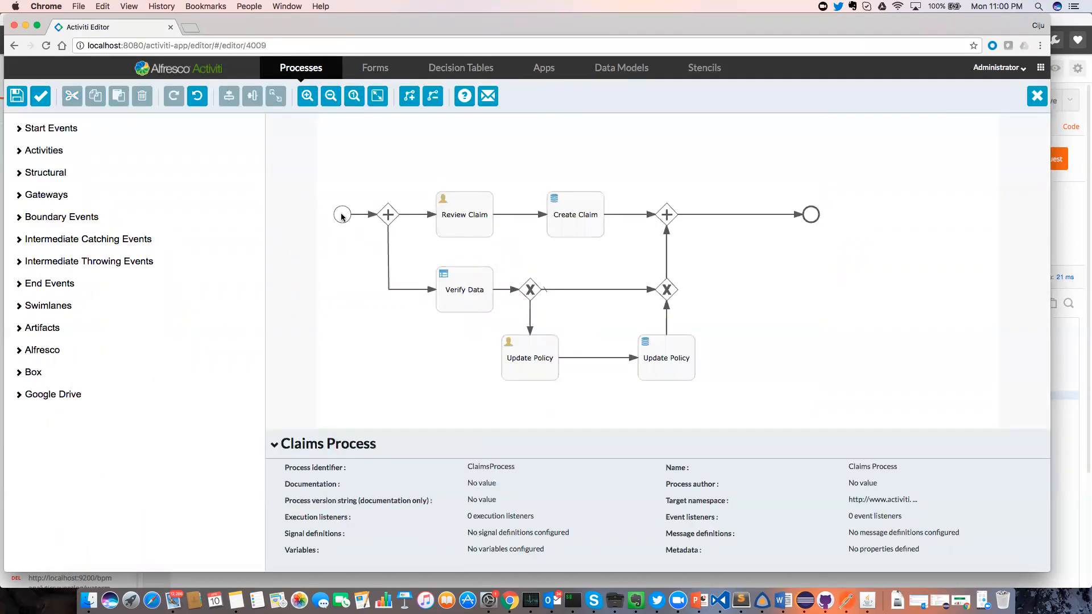
click(341, 216)
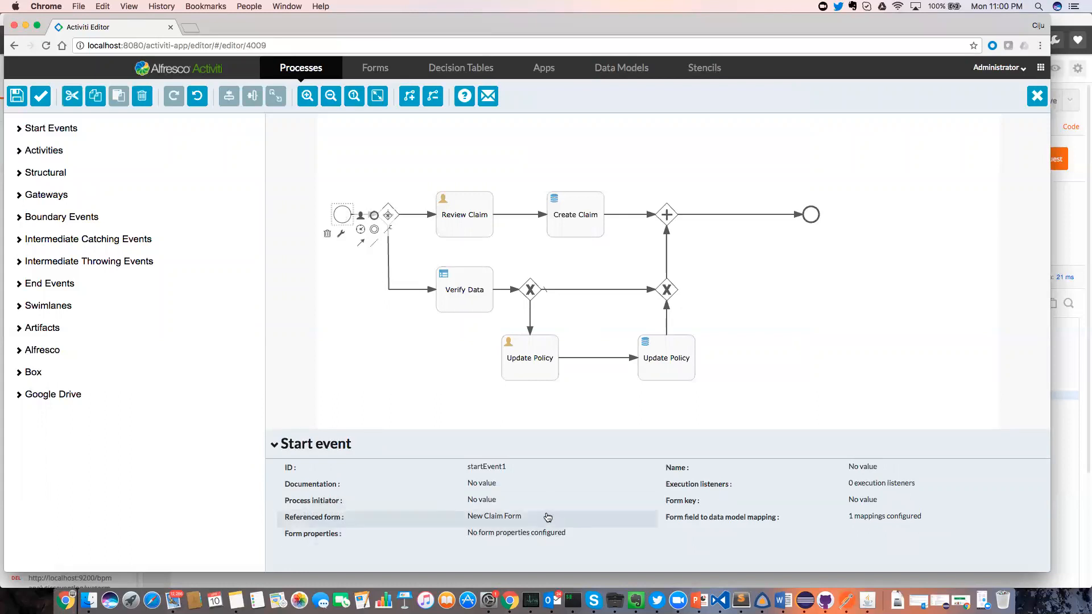
click(548, 517)
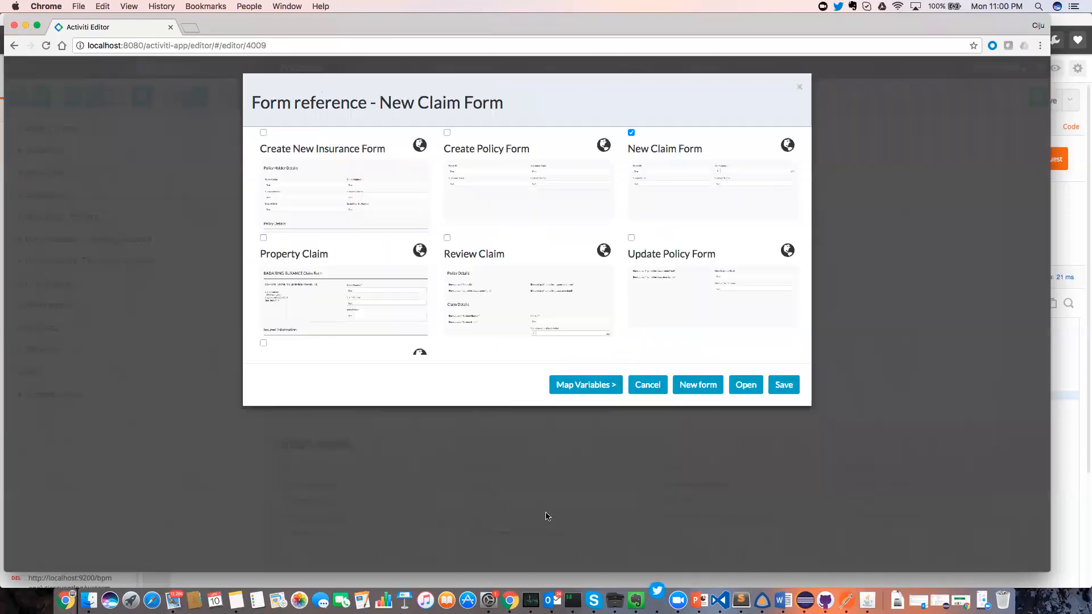
click(747, 391)
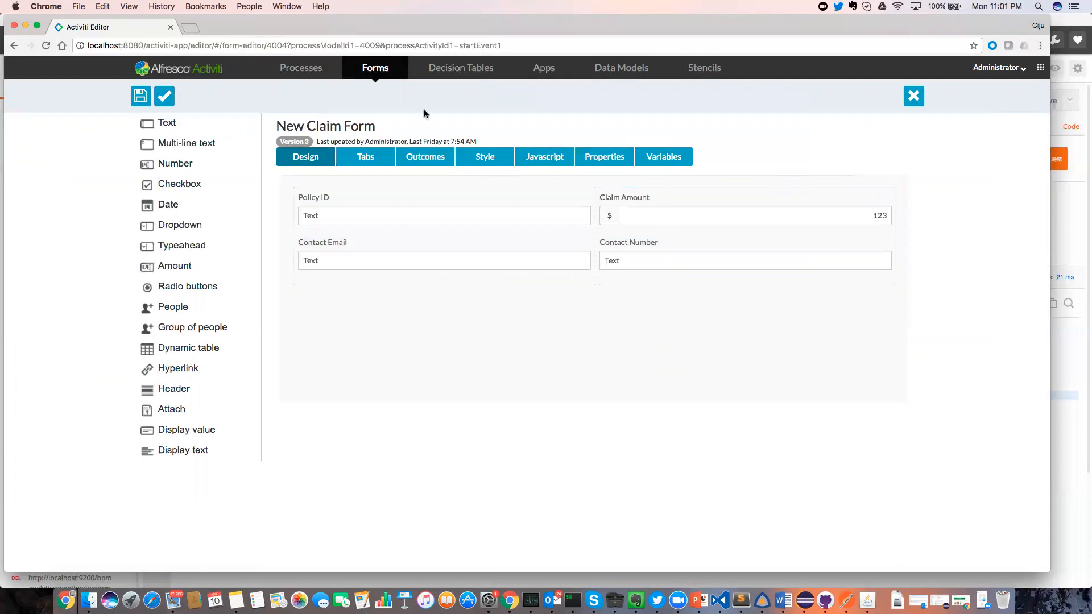
click(914, 97)
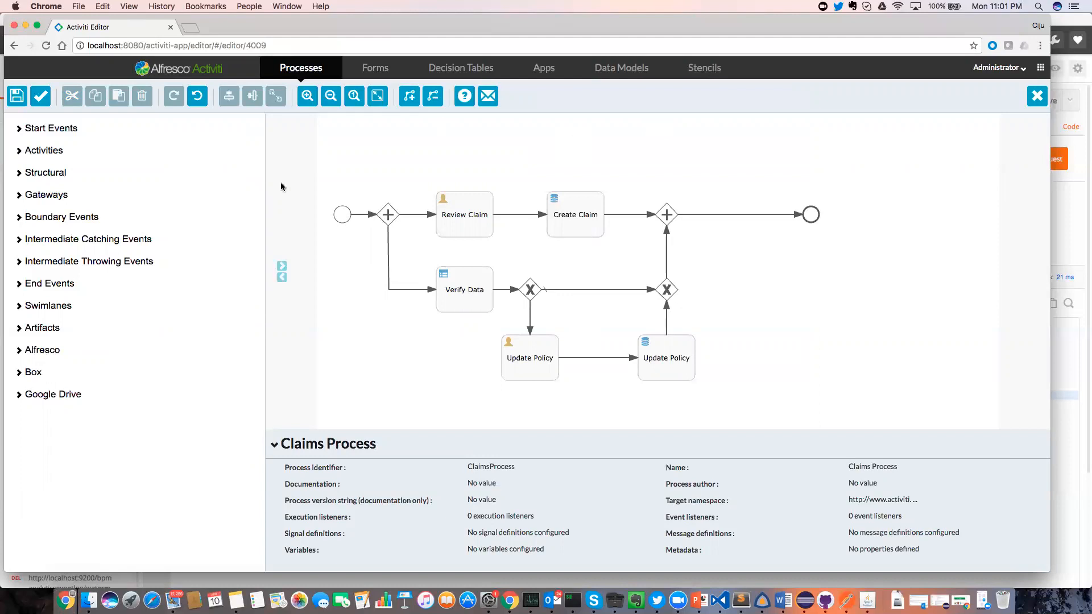
click(344, 219)
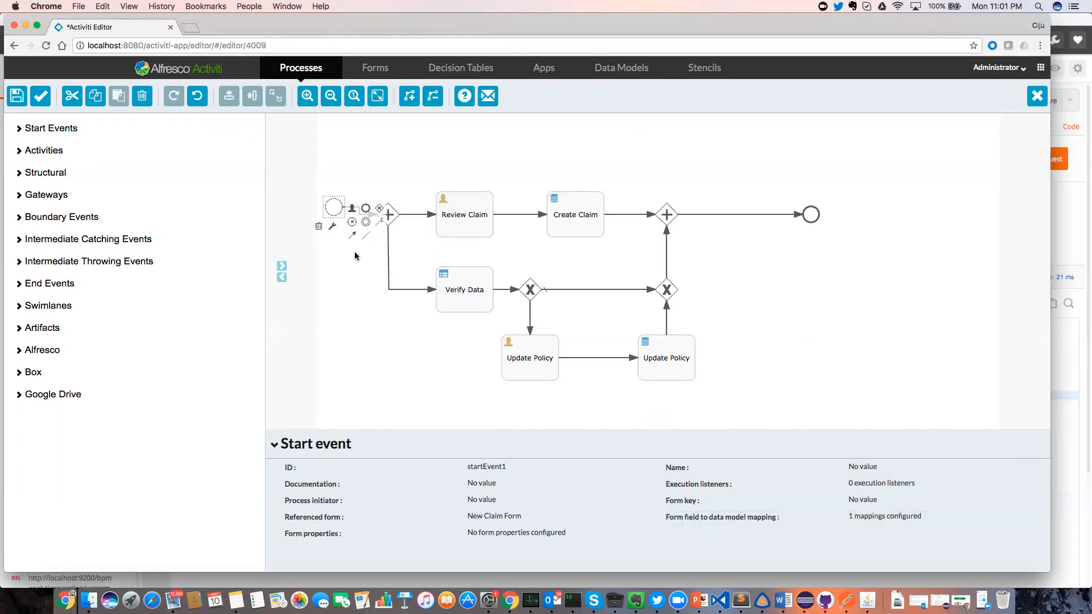
click(342, 158)
click(330, 208)
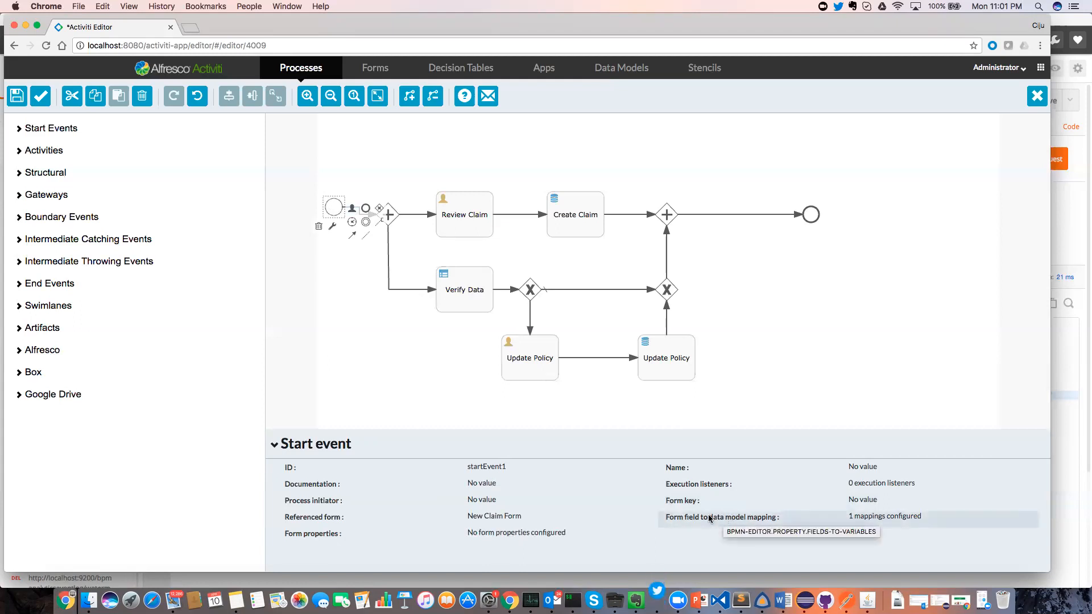
click(882, 518)
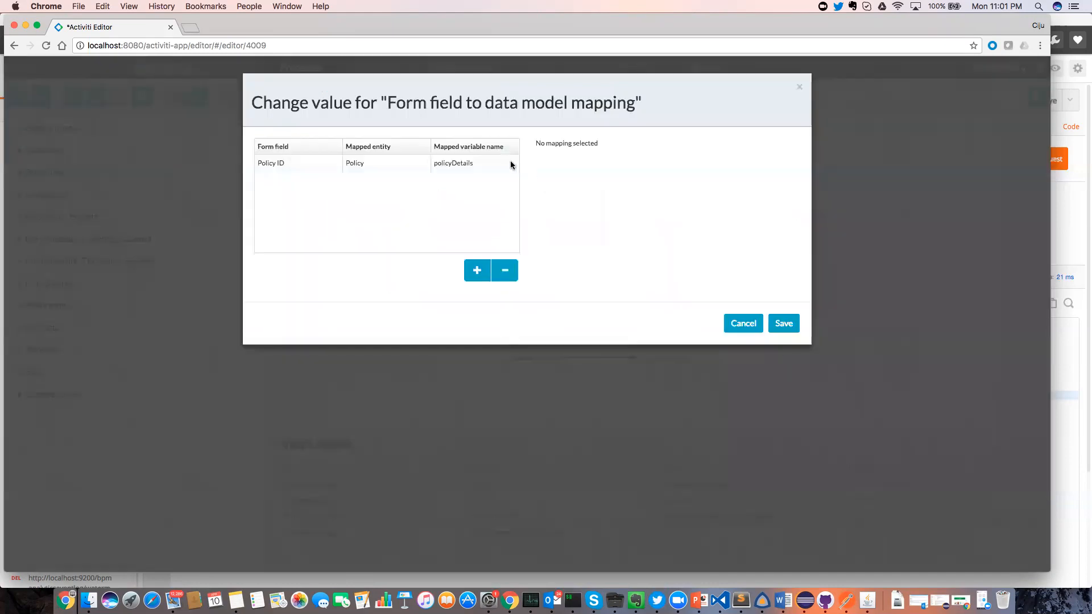
click(488, 165)
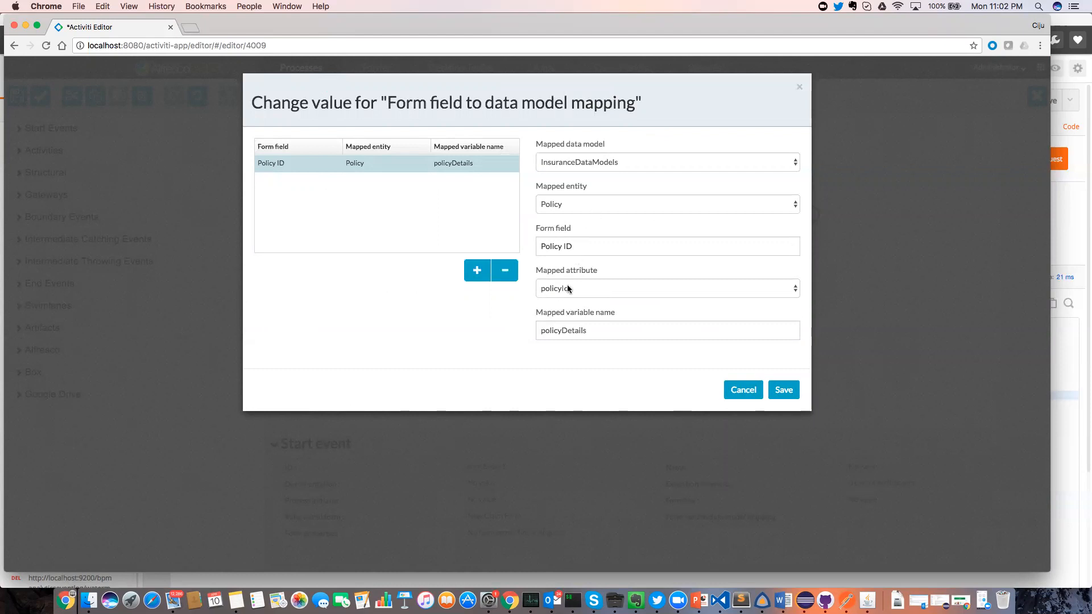
double_click(565, 331)
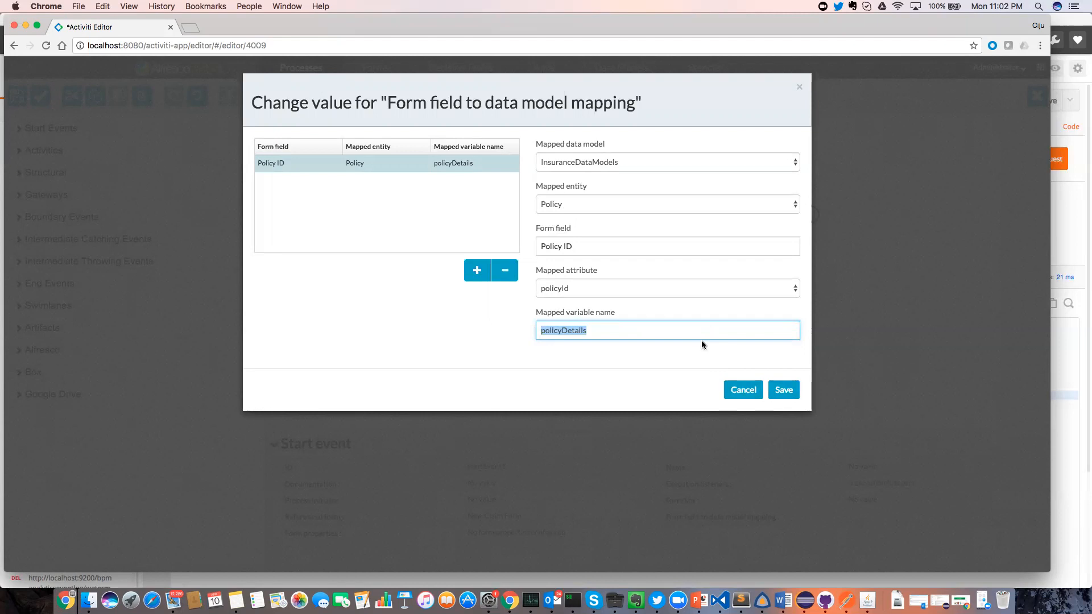
click(737, 389)
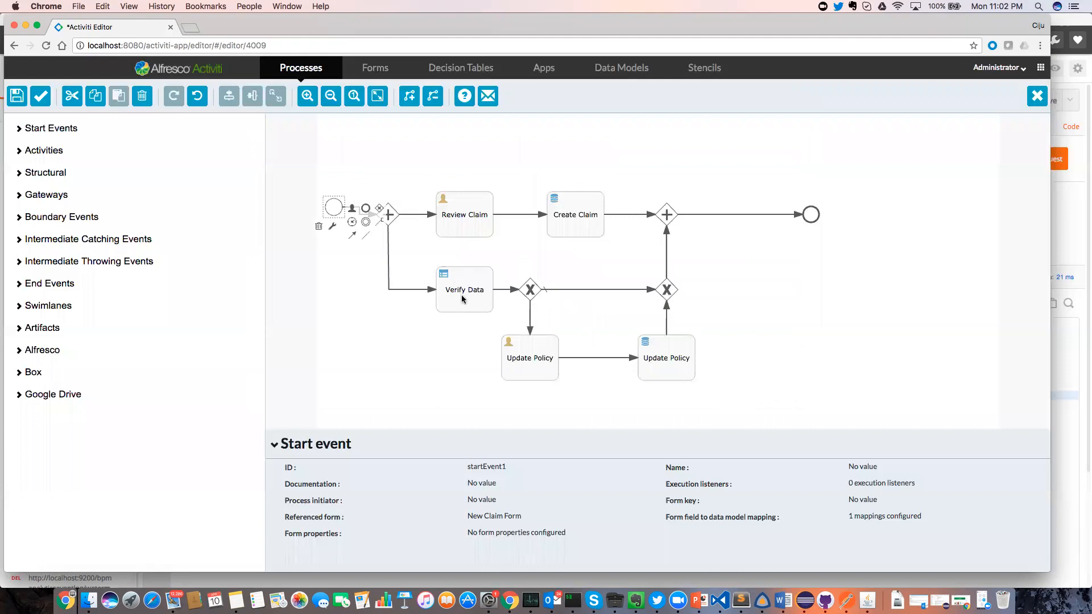
Nudge Verify Data left and review the Verify Data Against Policy decision table rules.
drag(462, 298, 453, 298)
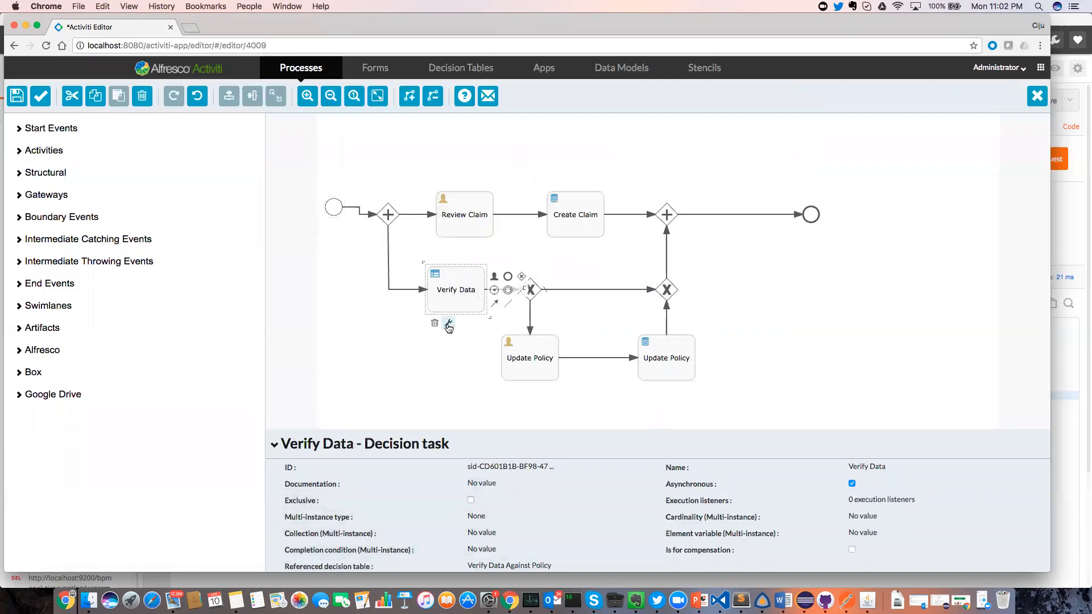
scroll(459, 398, down, 3)
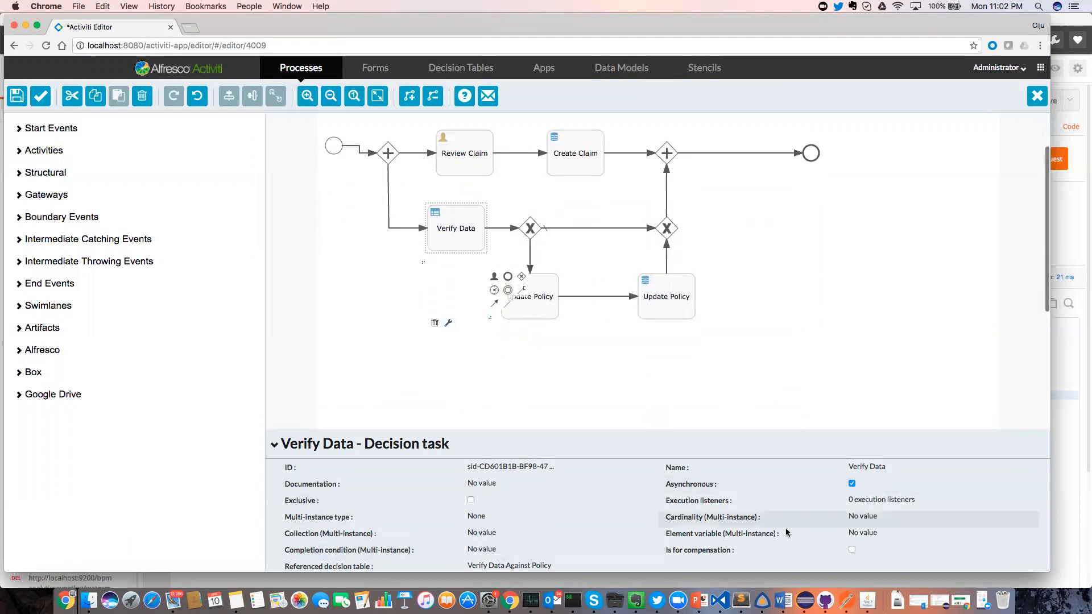
click(539, 564)
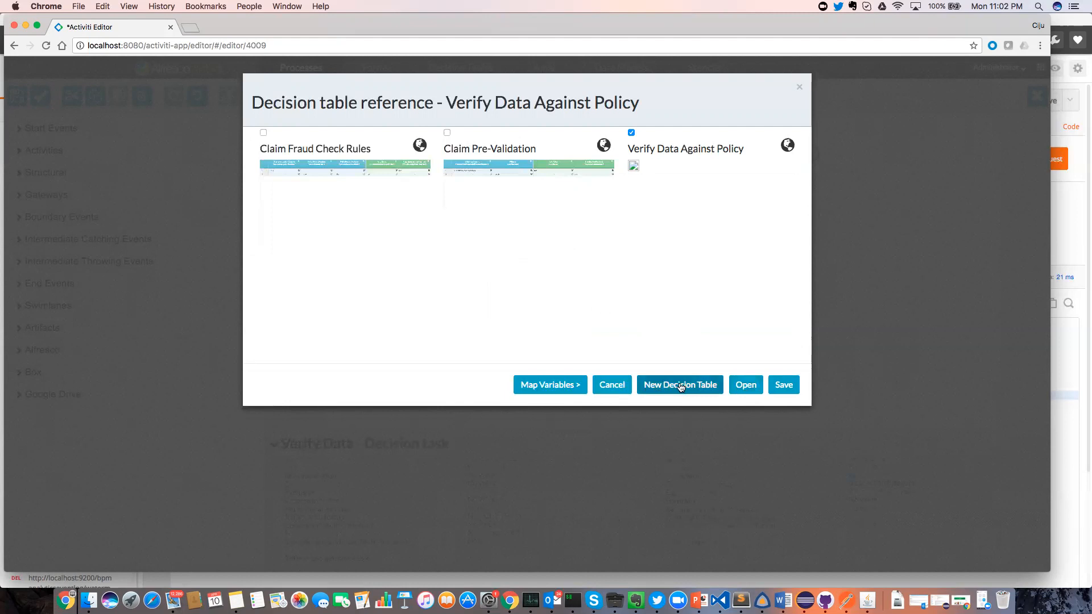
click(745, 385)
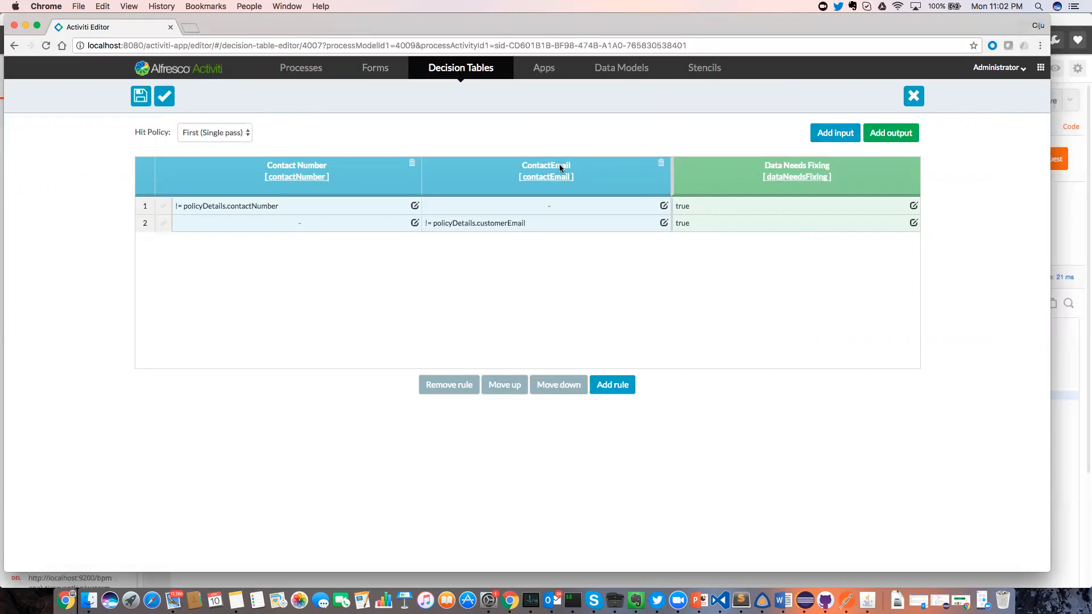
click(921, 104)
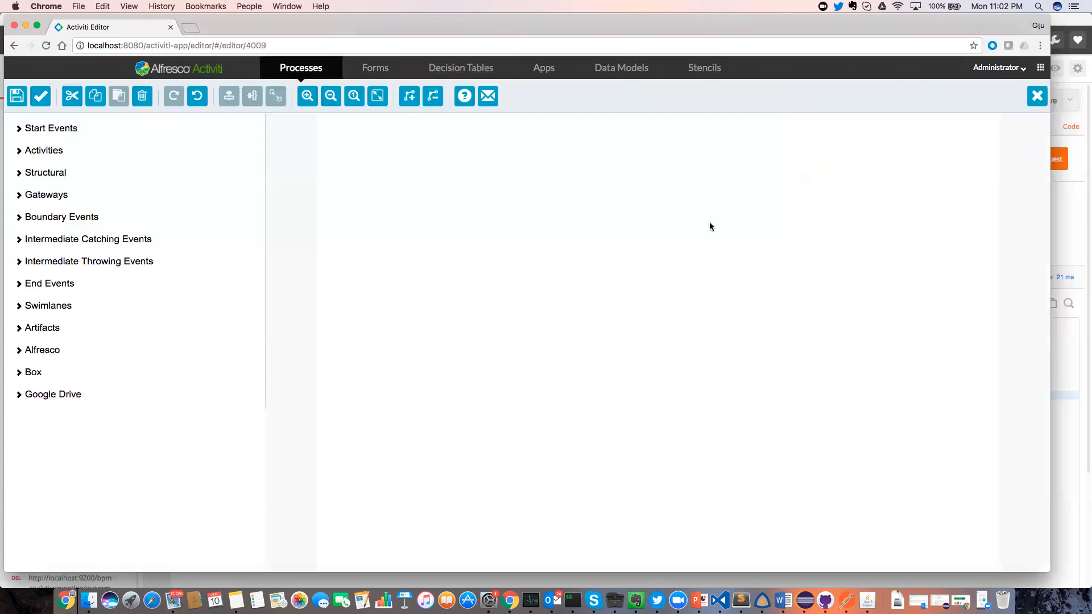
click(530, 317)
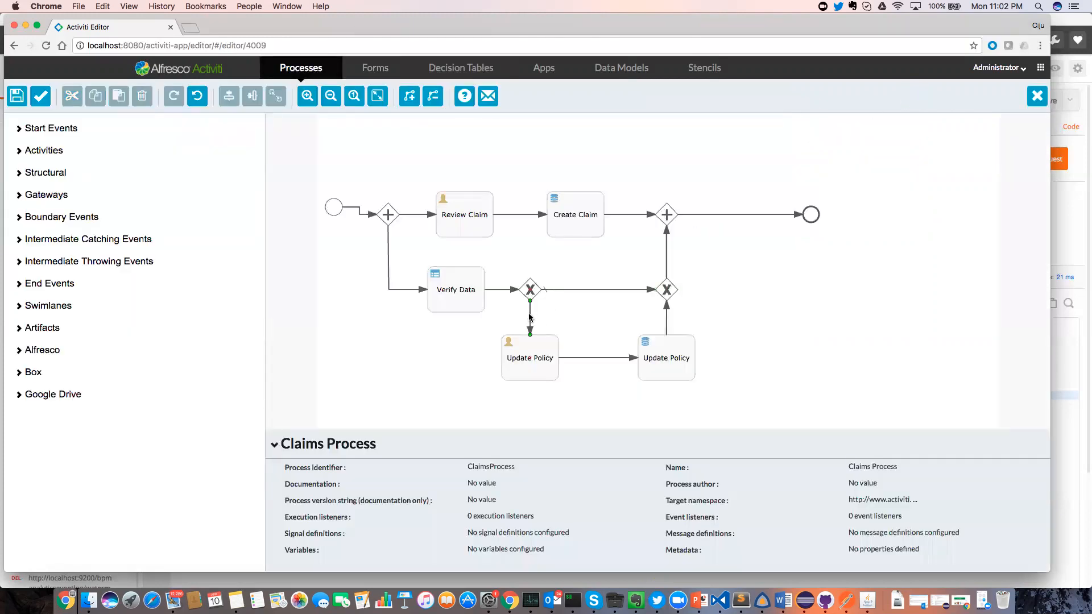
click(879, 488)
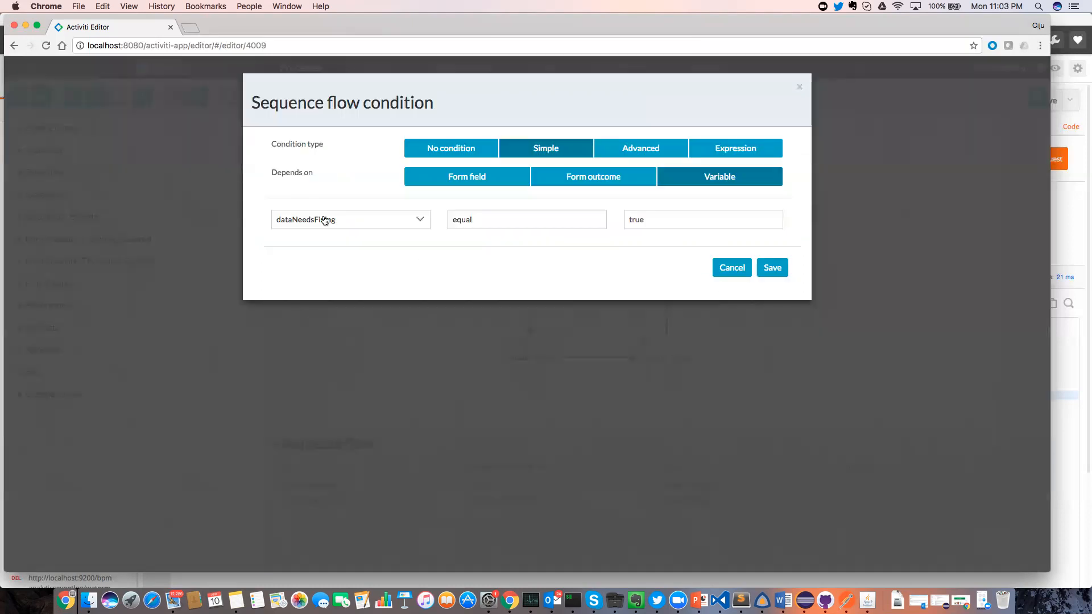
click(405, 225)
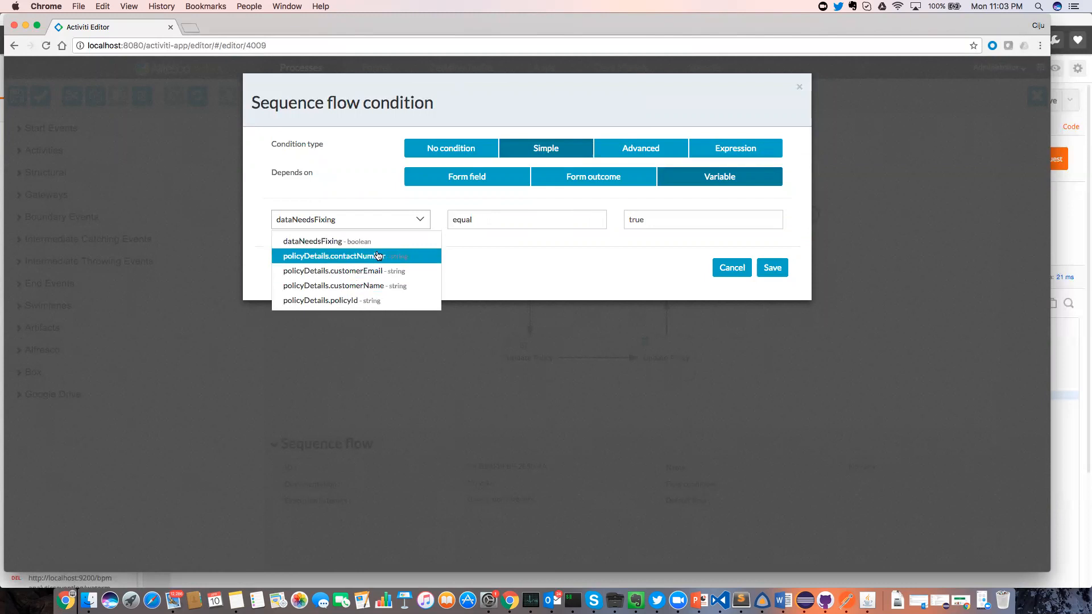
click(718, 269)
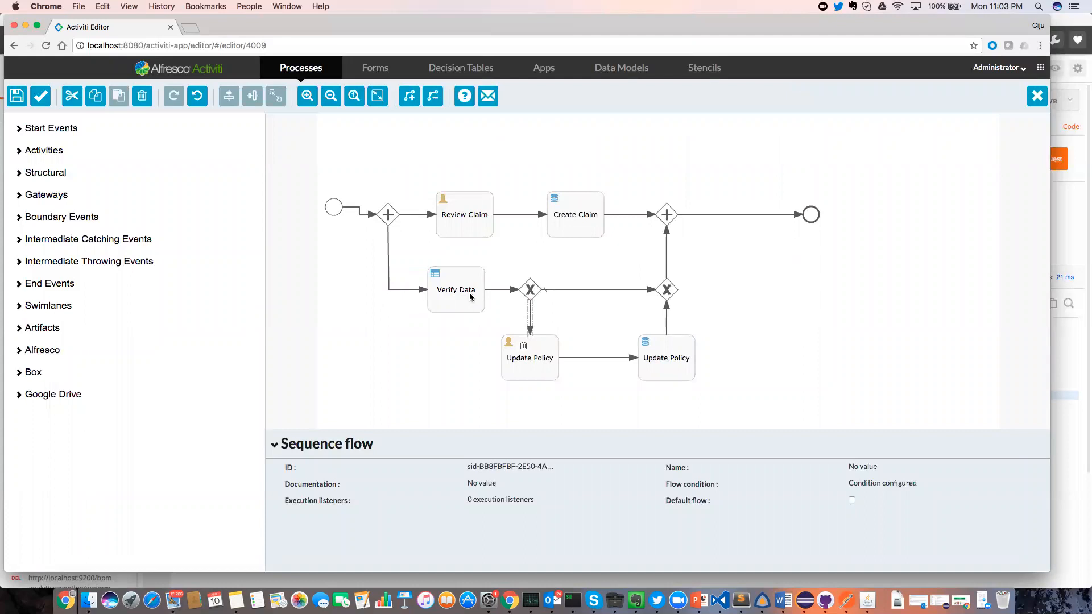
Inspect the Update Policy task's Policy attribute mapping, then select the Review Claim task.
click(538, 361)
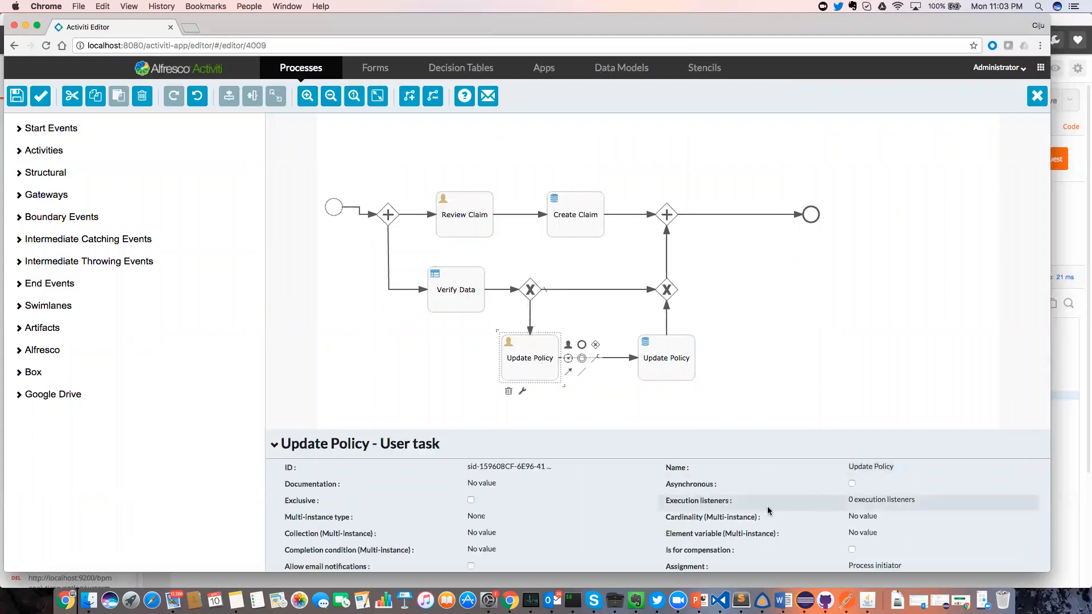
scroll(762, 512, down, 3)
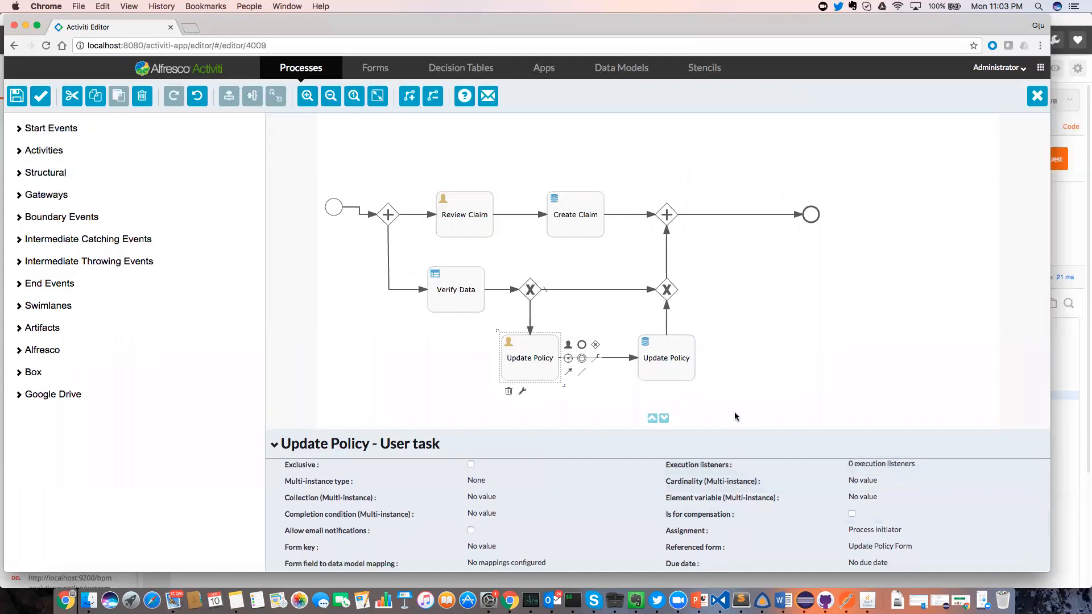
click(679, 370)
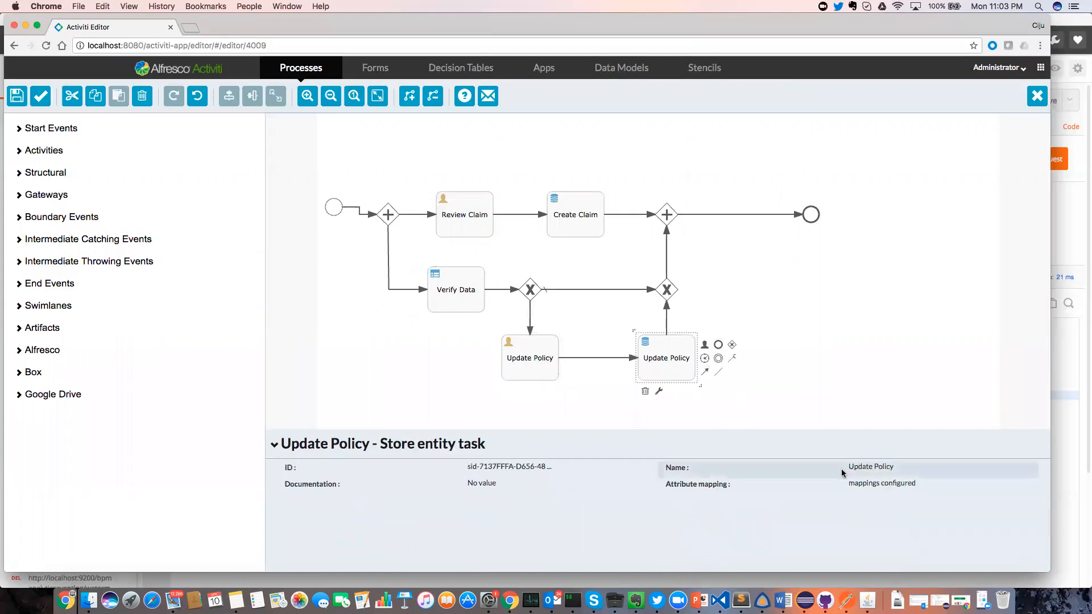
click(865, 483)
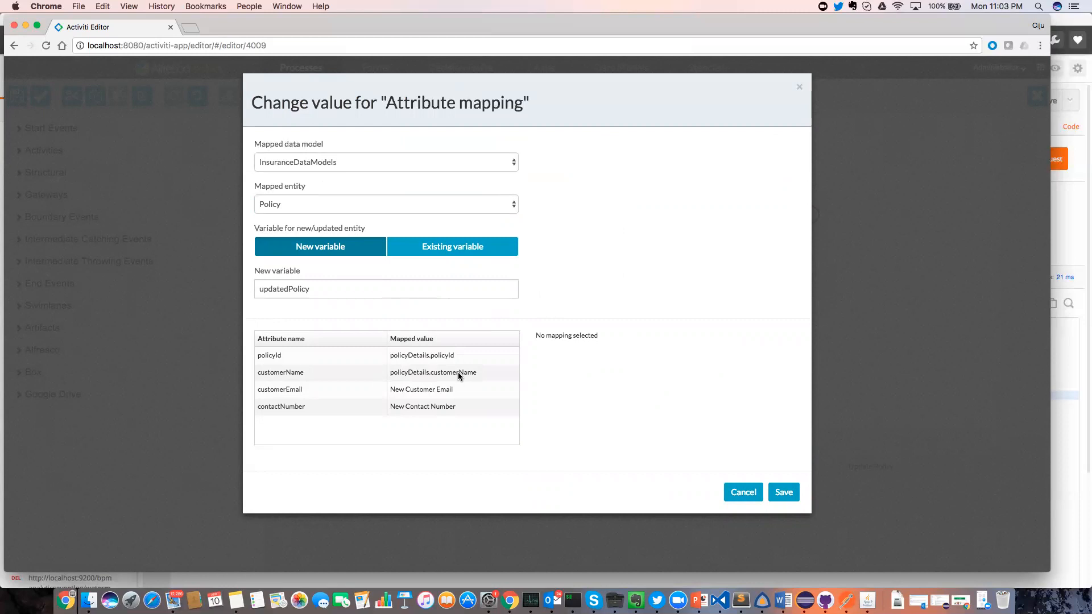
click(784, 492)
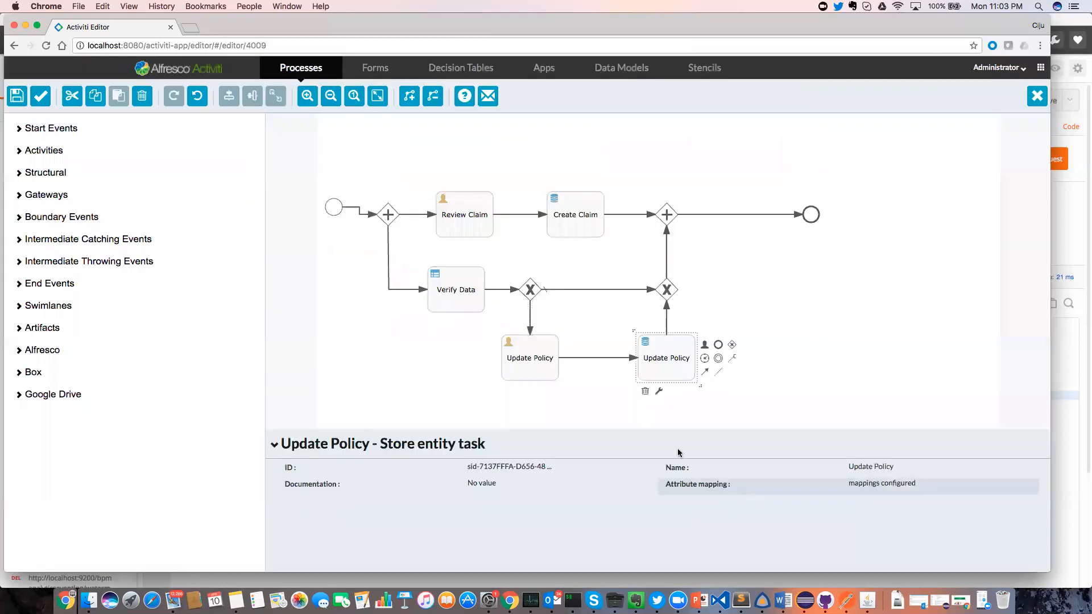
click(461, 218)
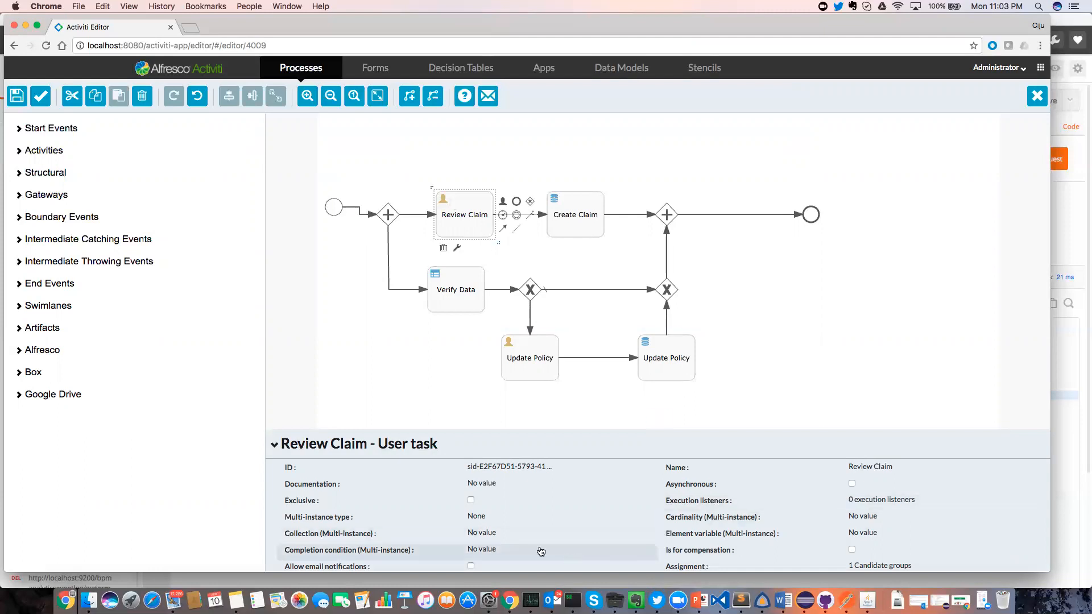
Open the Review Claim form and check which variable backs the policyDetails.contactNumber display field.
scroll(537, 547, down, 3)
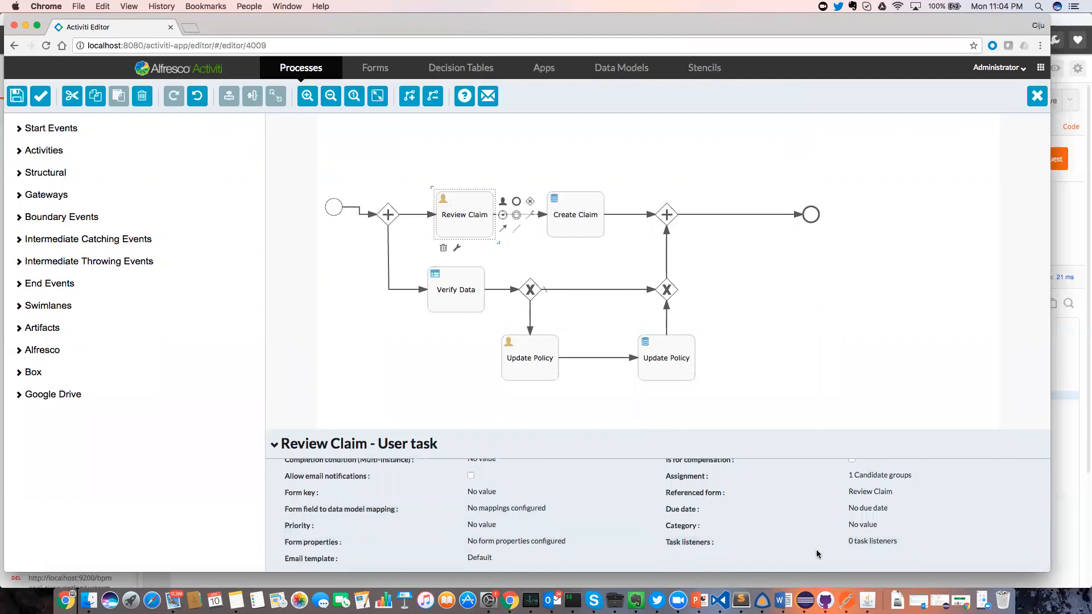
click(890, 493)
click(752, 383)
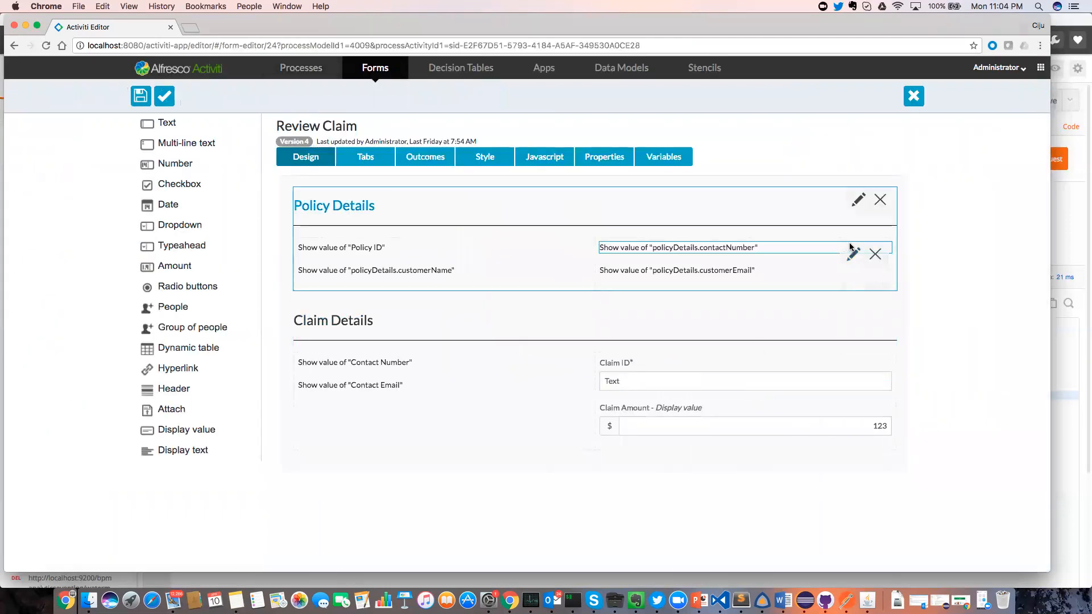
click(852, 252)
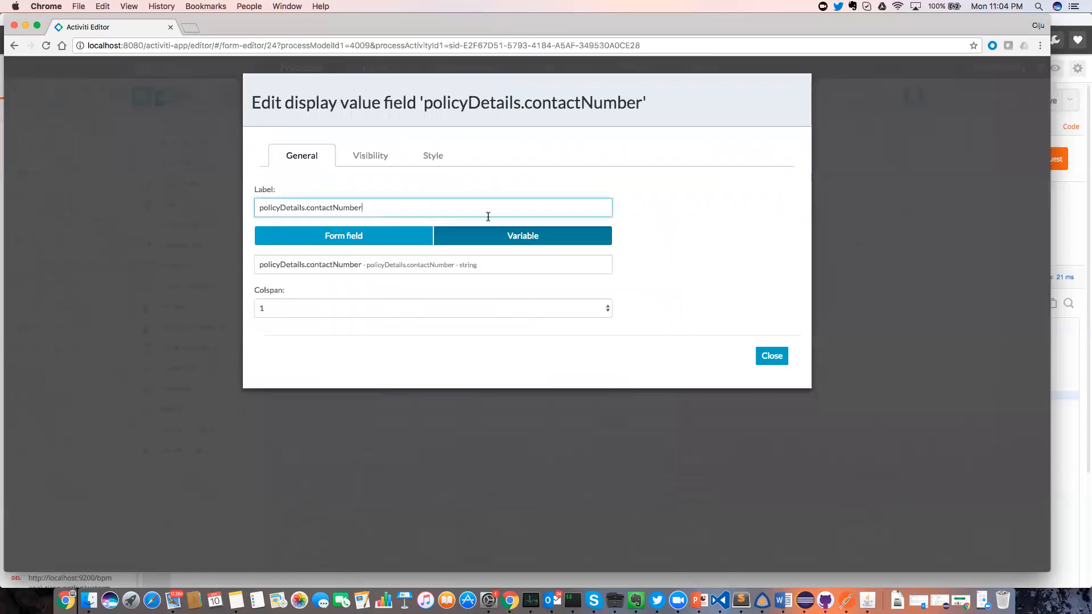
click(333, 269)
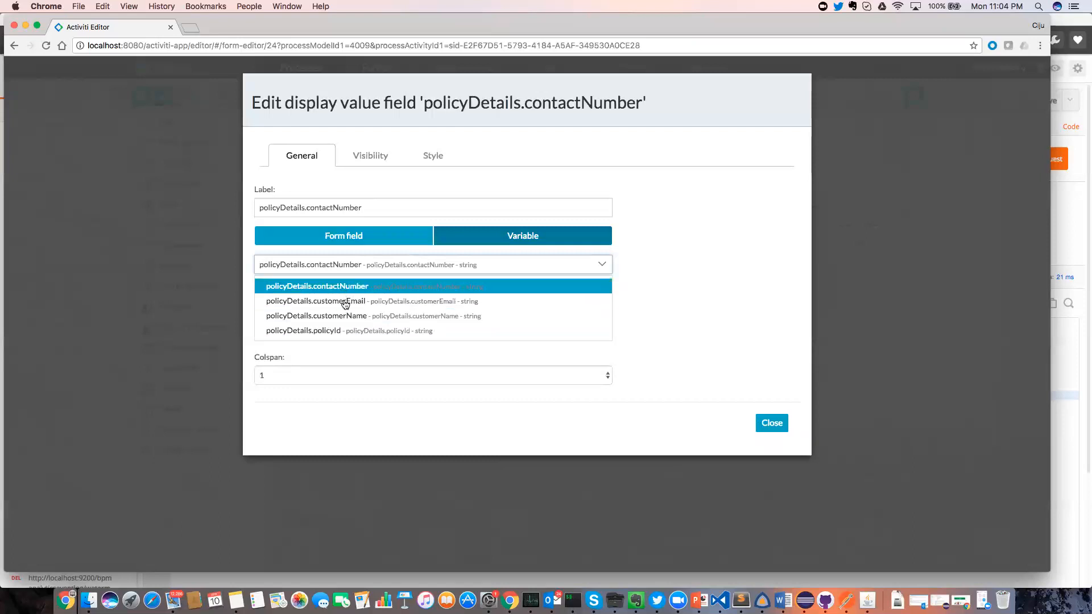
click(765, 423)
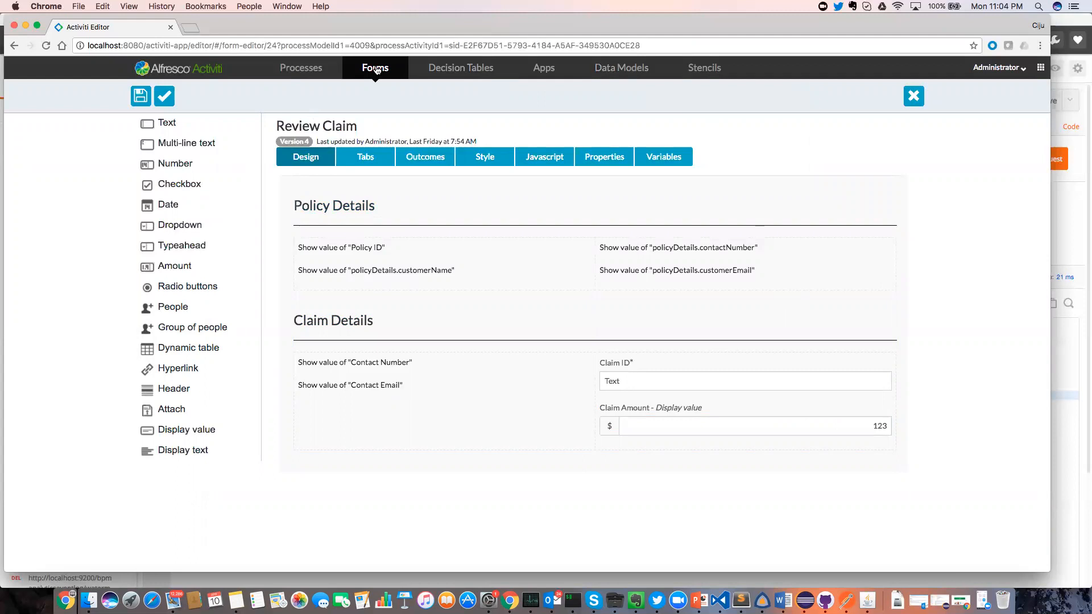
Switch between Data Models and Processes, ending on the Data Models list with InsuranceDataModels.
click(634, 71)
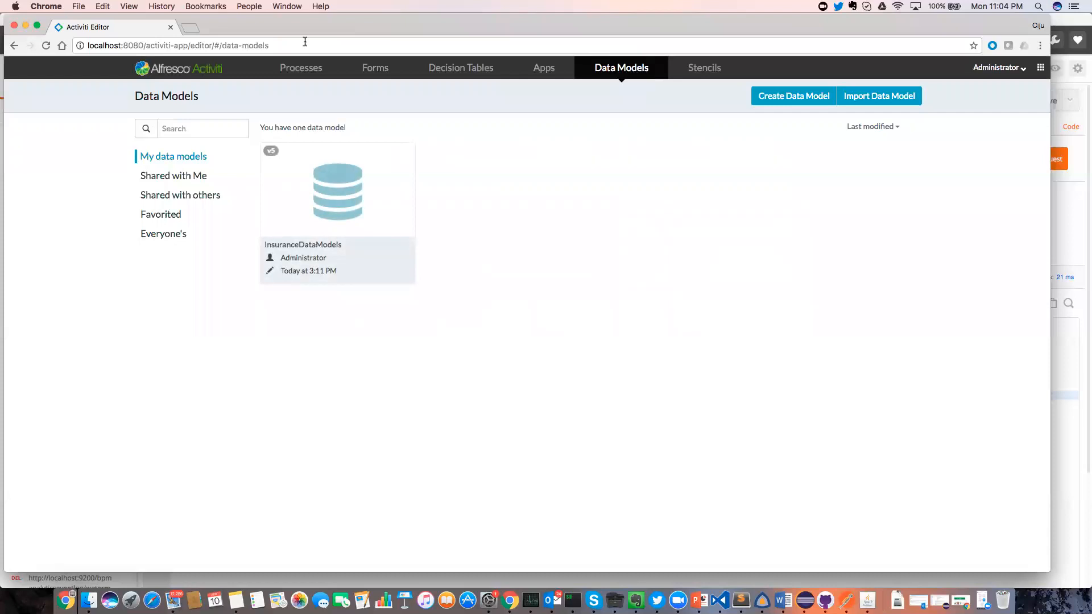
click(292, 70)
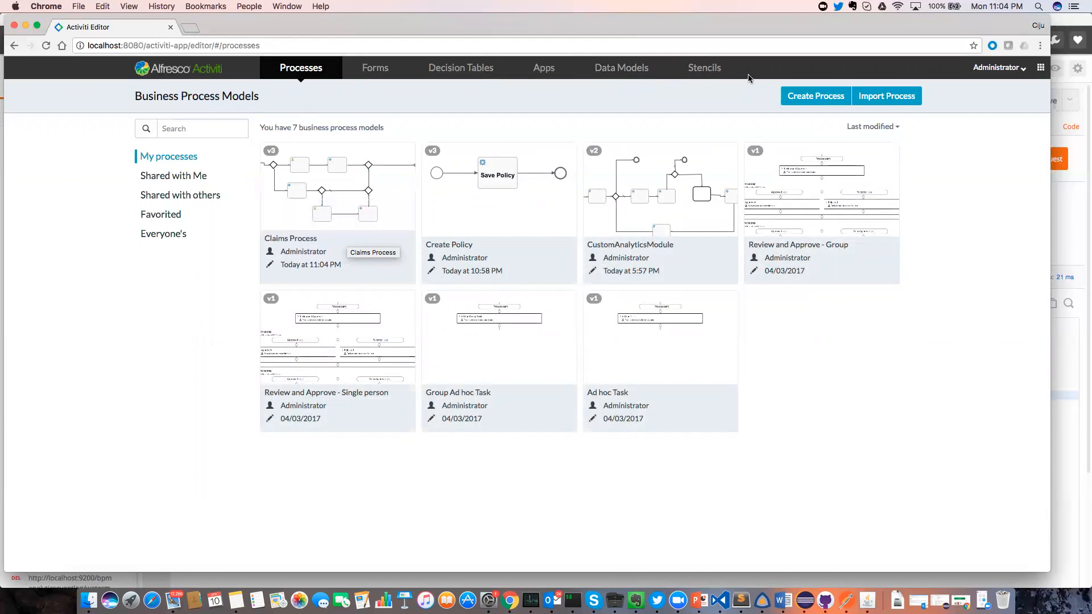
click(619, 70)
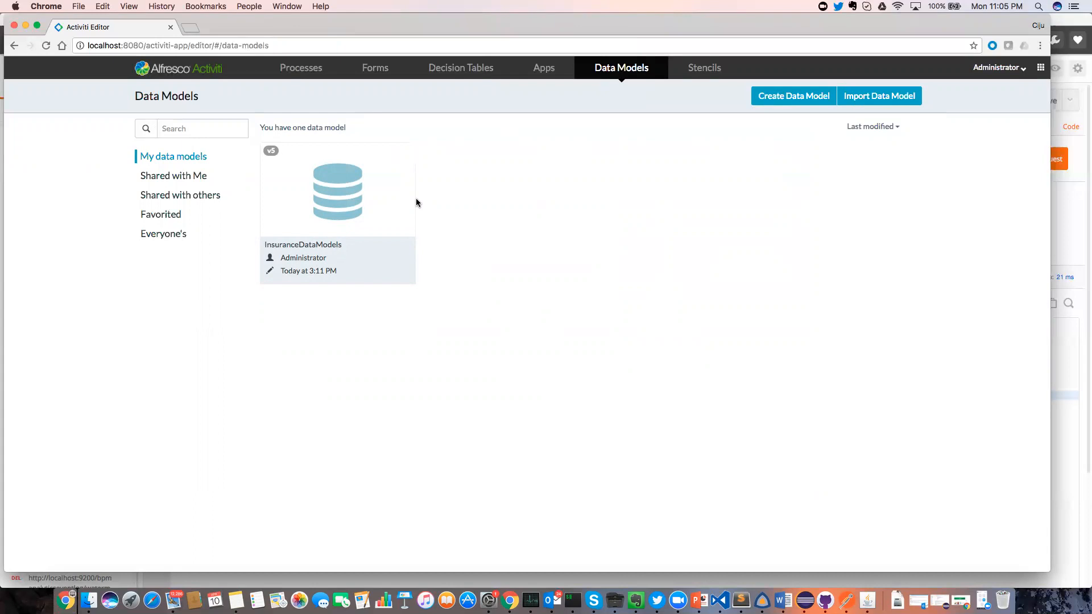
mouse_move(410, 203)
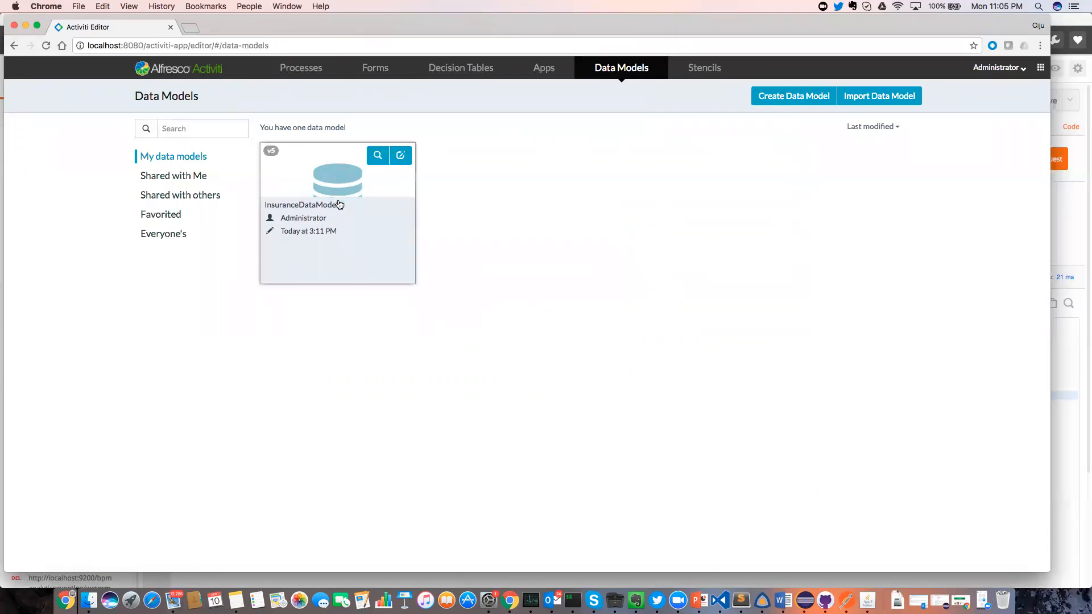
Open InsuranceDataModels and inspect the Policy entity's attributes, briefly comparing them with Claim.
click(340, 205)
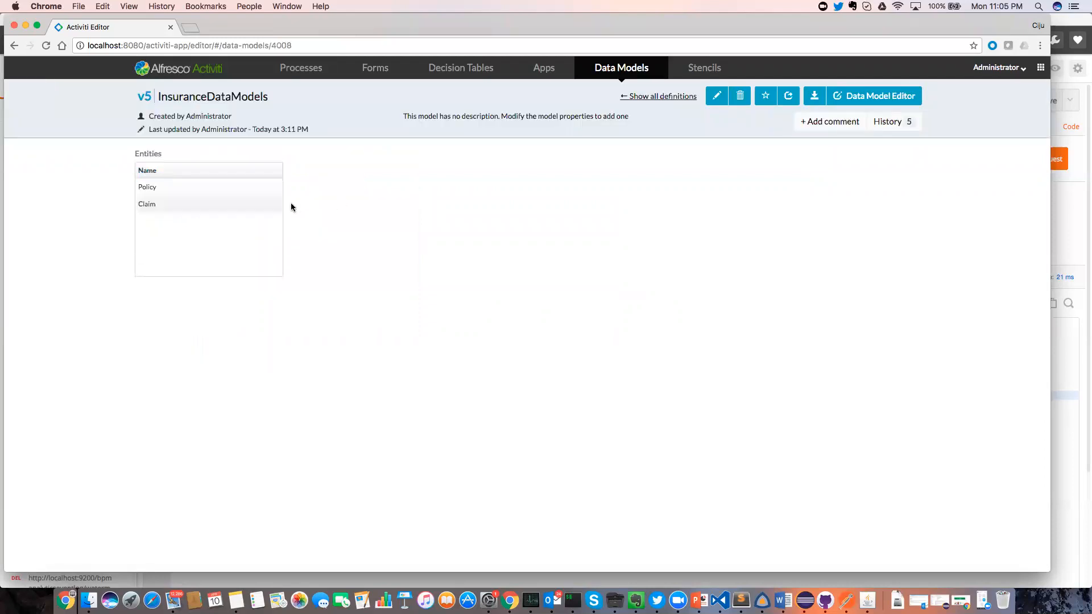
click(239, 186)
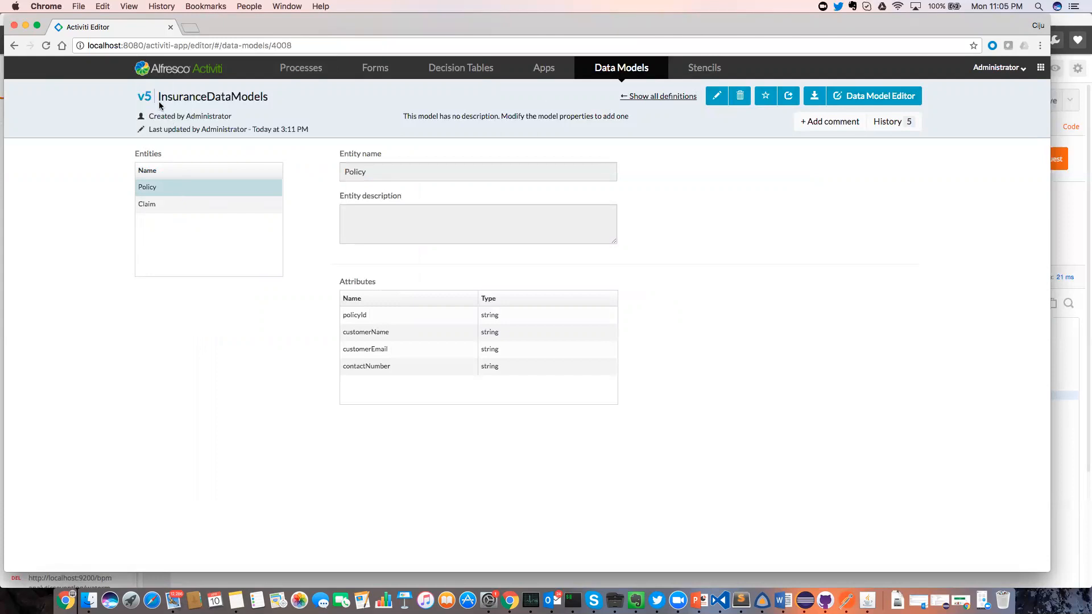
drag(158, 96, 289, 100)
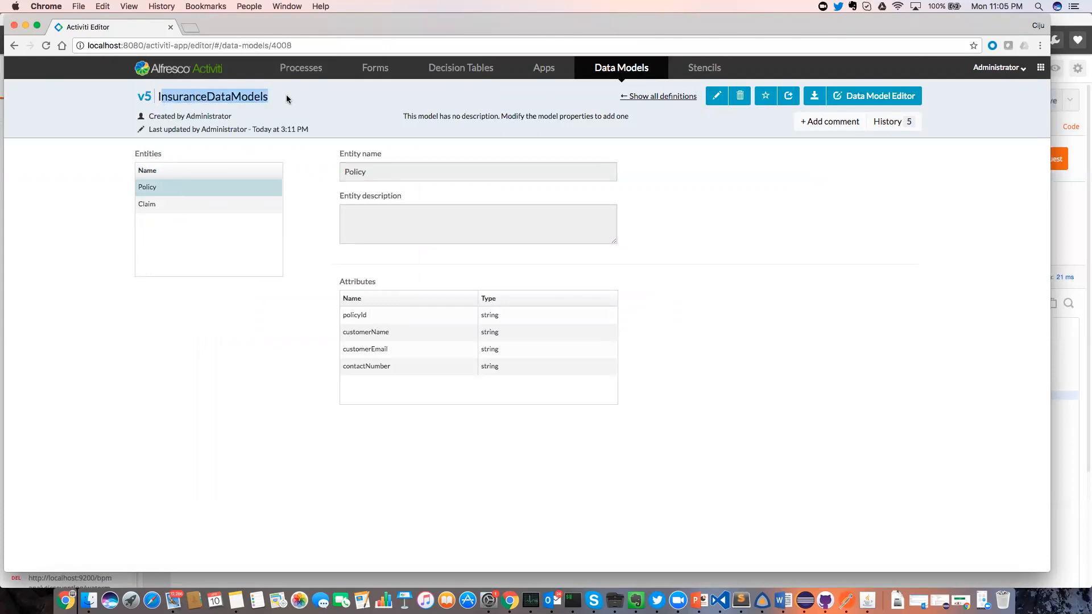
click(202, 183)
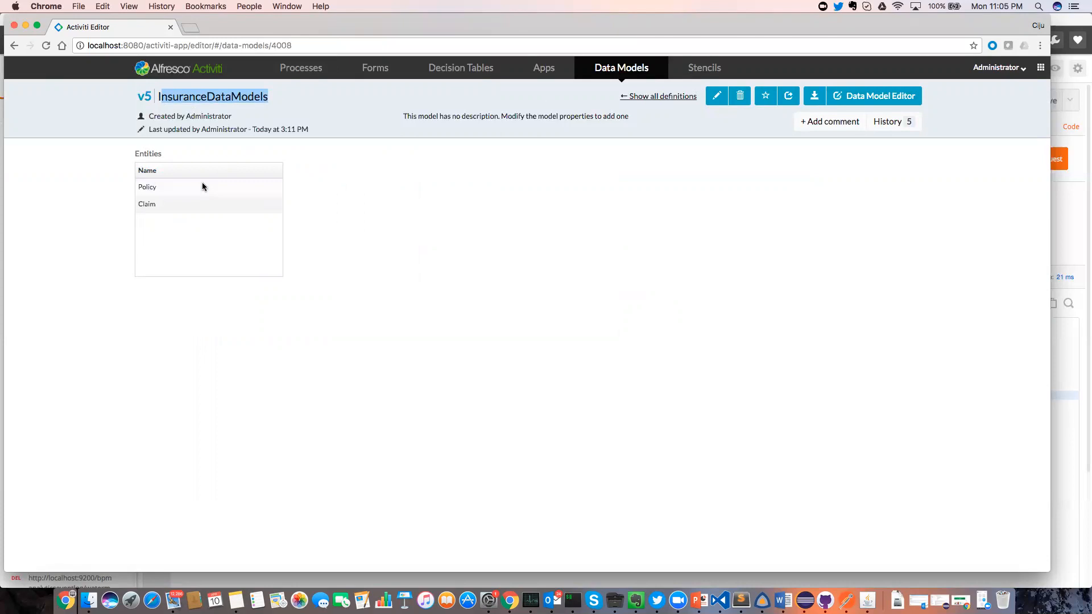
click(192, 190)
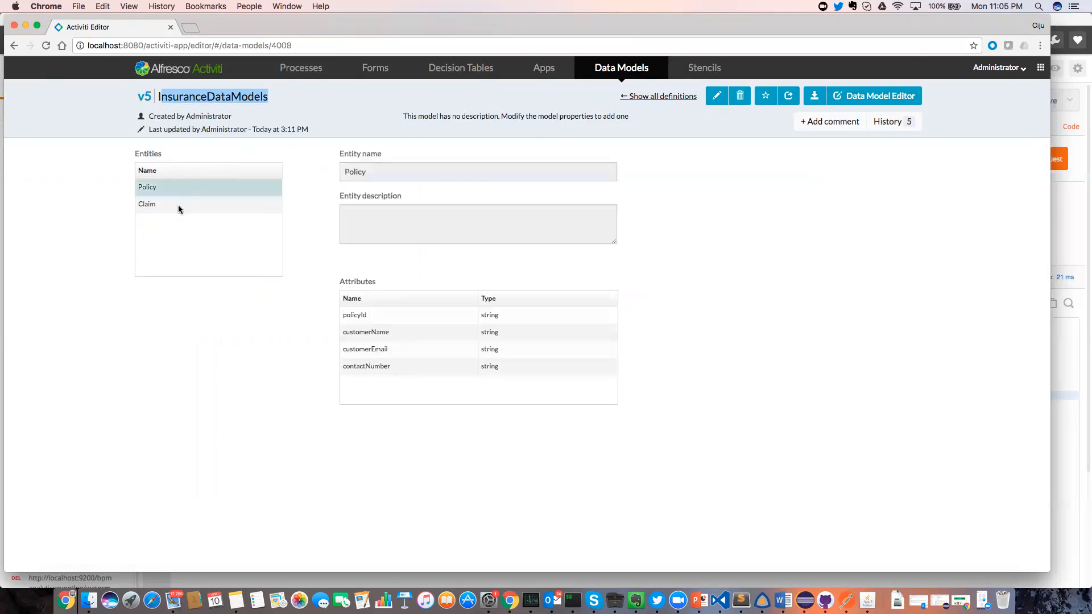
click(179, 208)
click(171, 189)
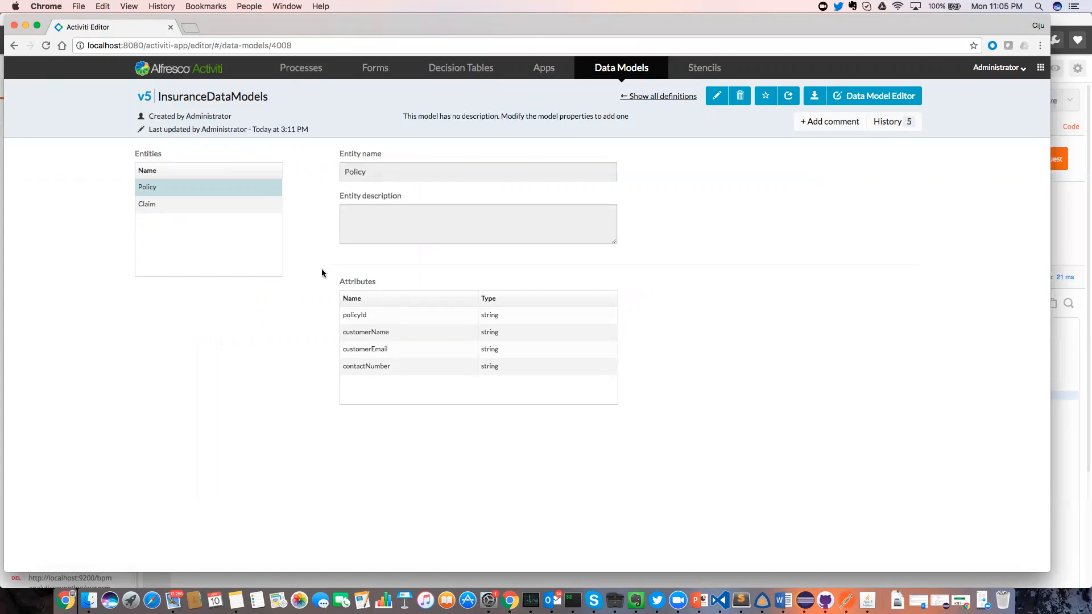
Review the Claim entity's attributes, then open InsuranceDataModels in the Data Model Editor.
click(254, 205)
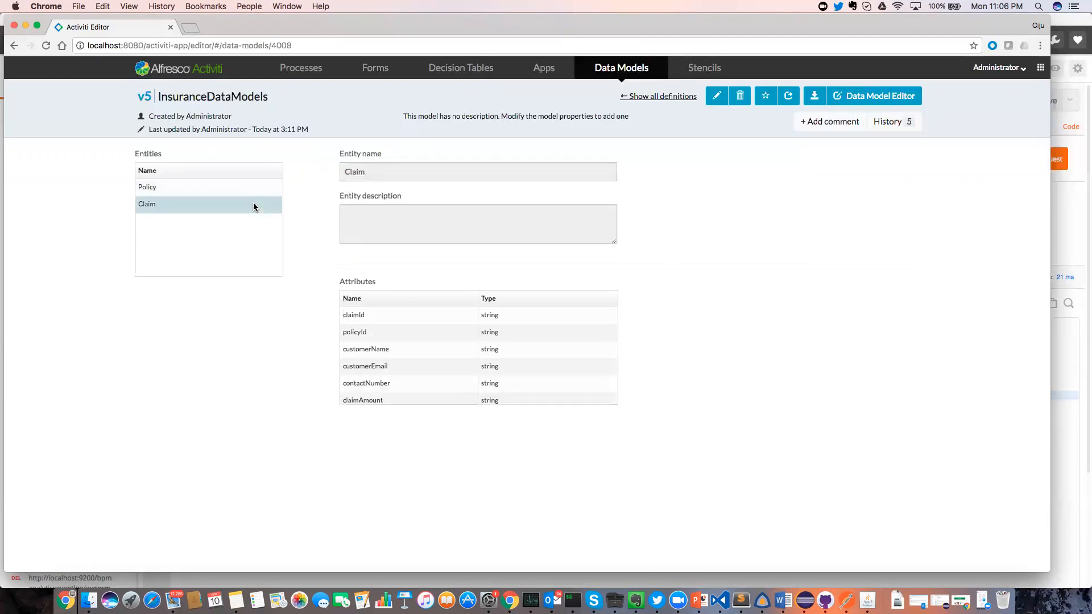
scroll(461, 345, down, 1)
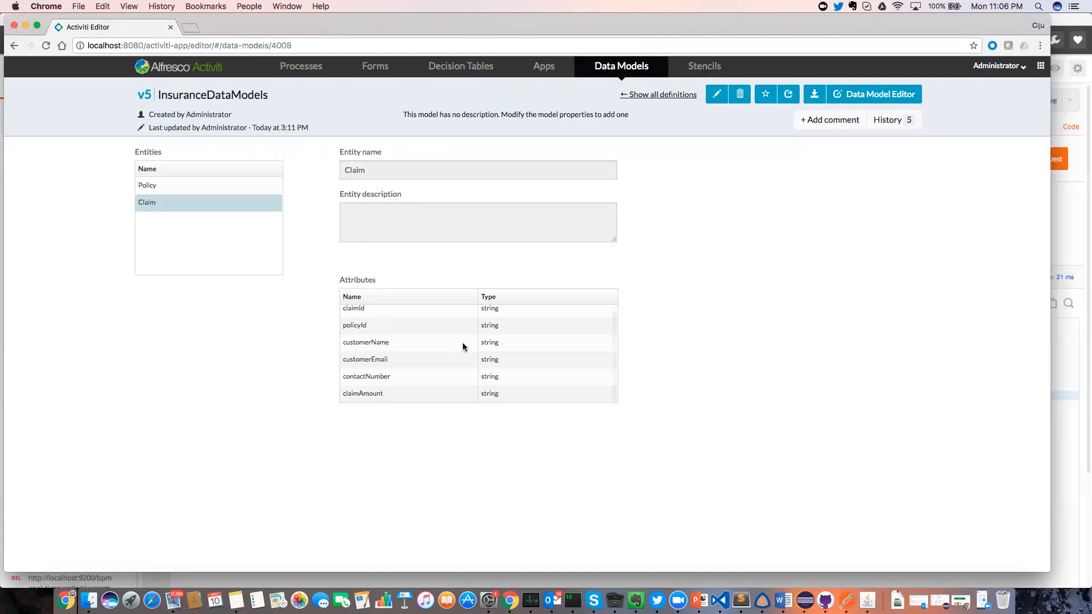
scroll(463, 347, up, 1)
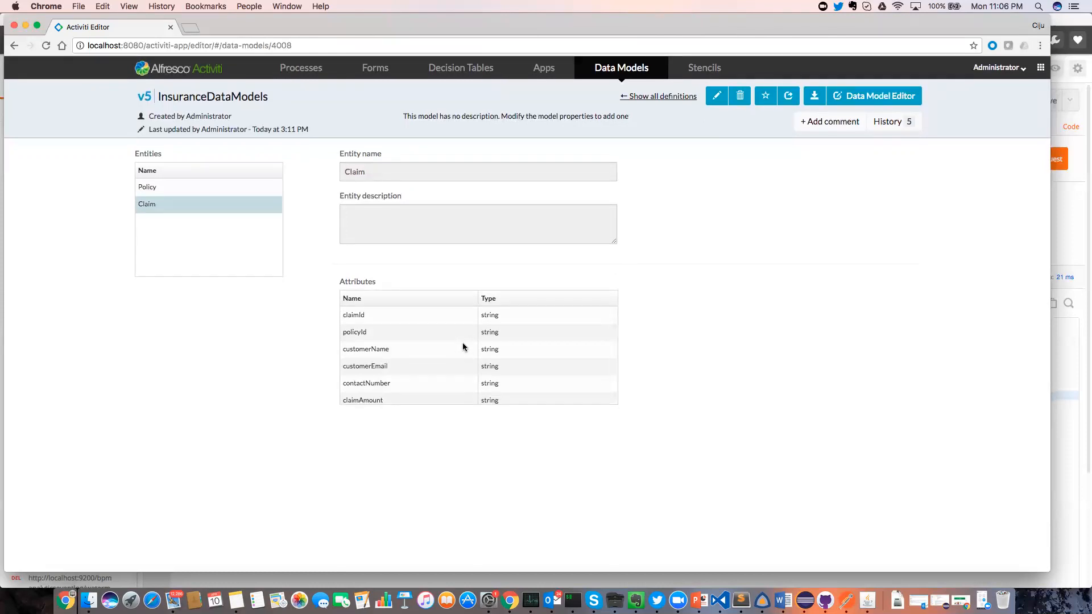
click(873, 95)
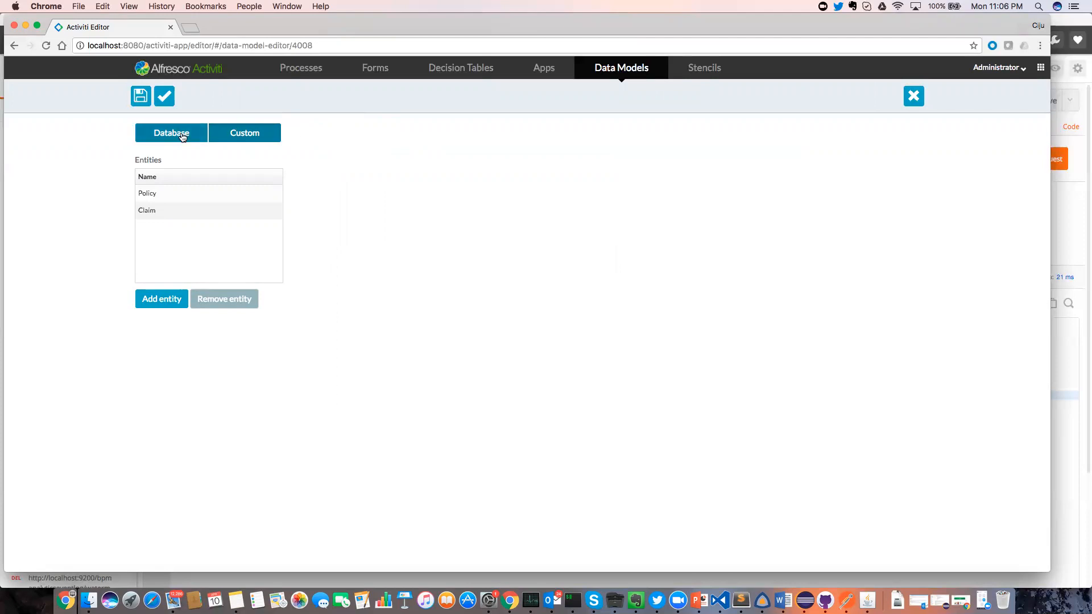
click(182, 137)
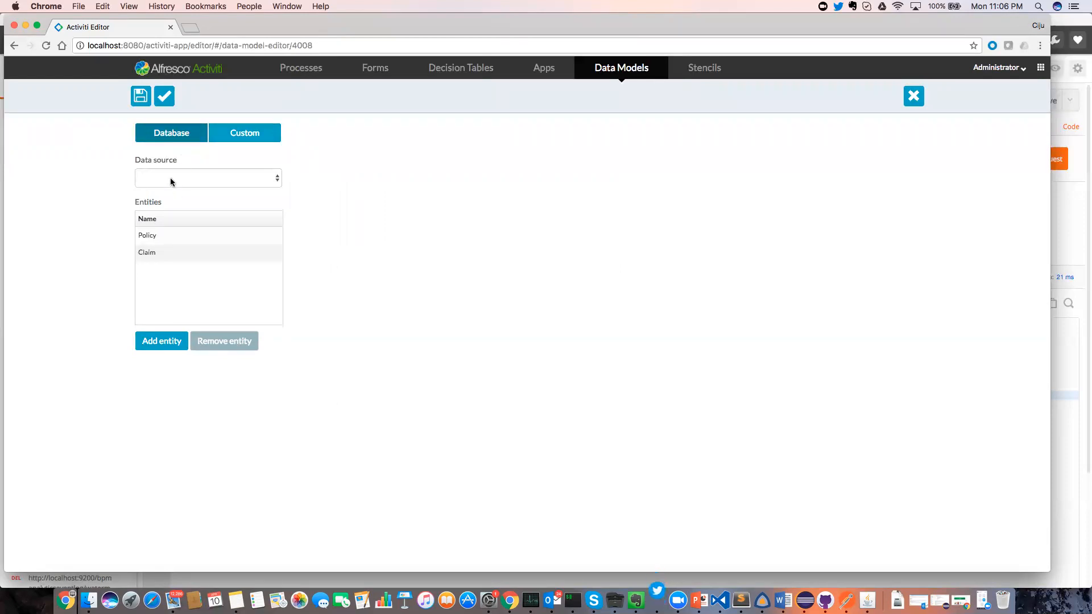
click(244, 137)
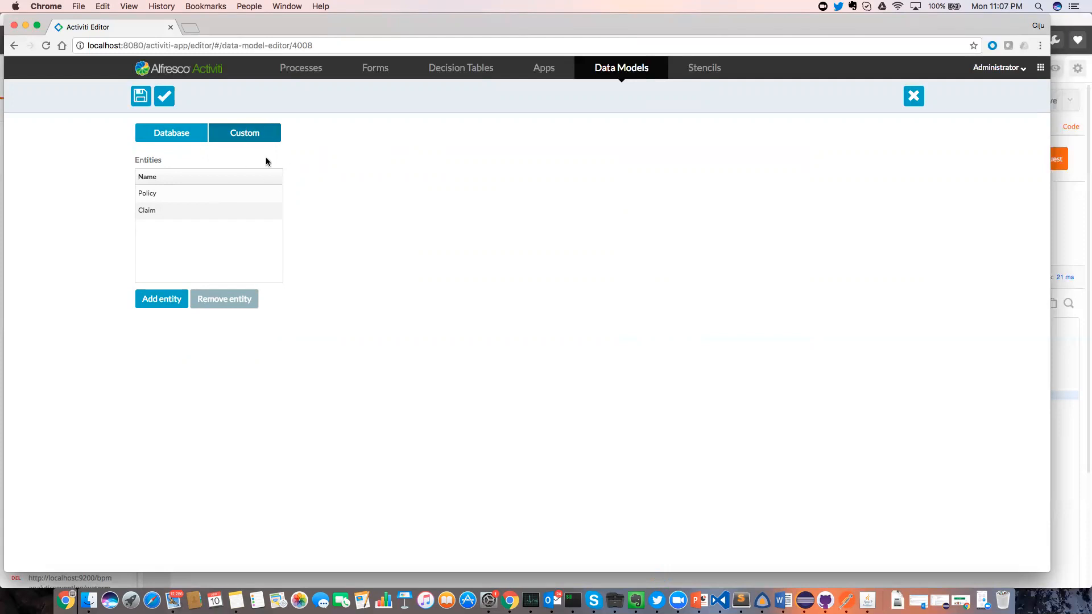
click(204, 193)
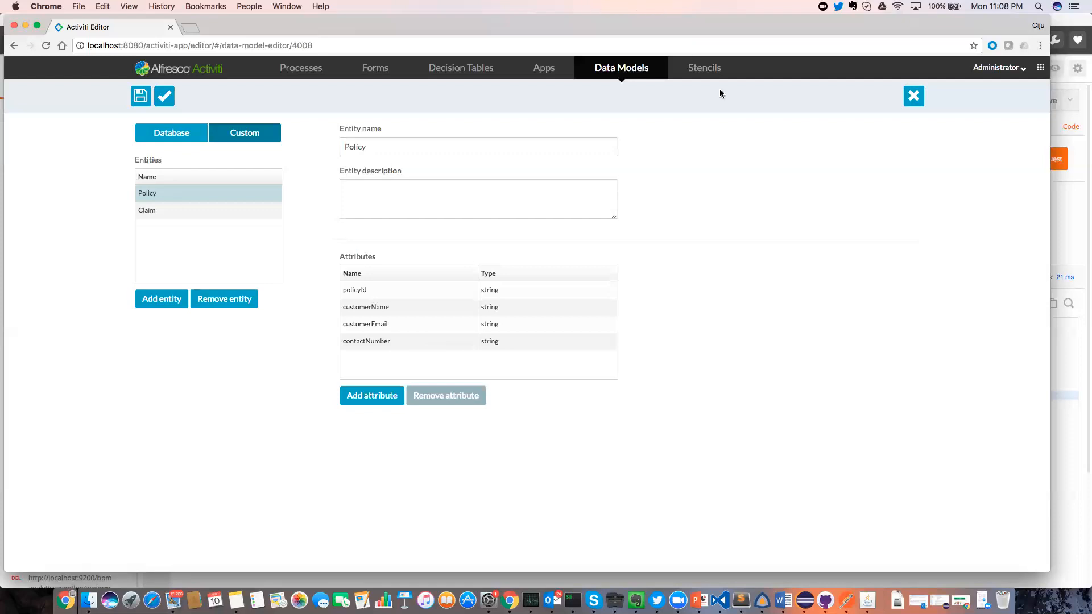
key(super+r)
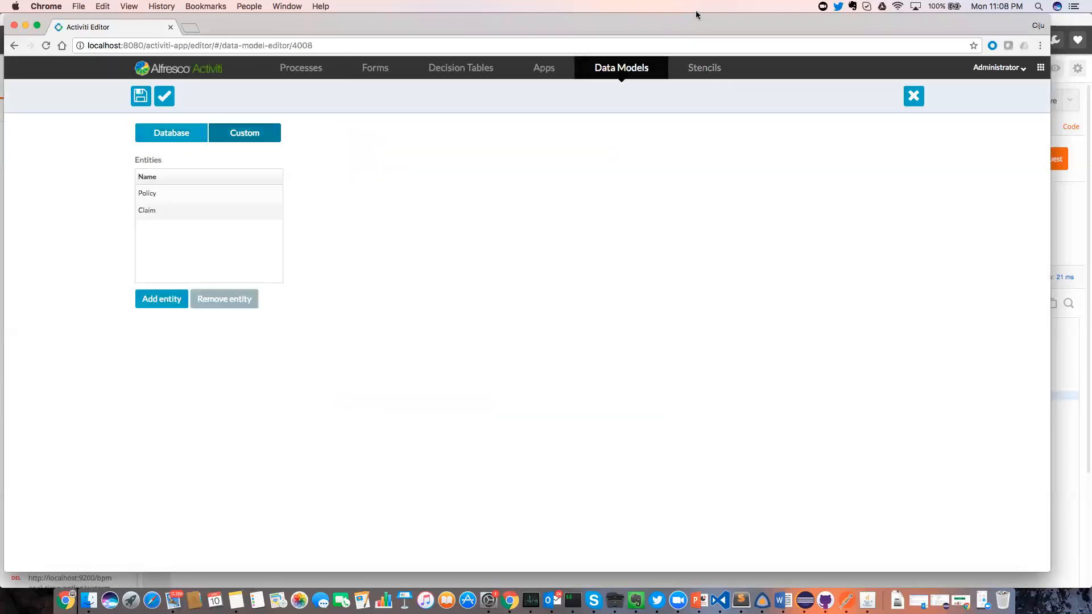